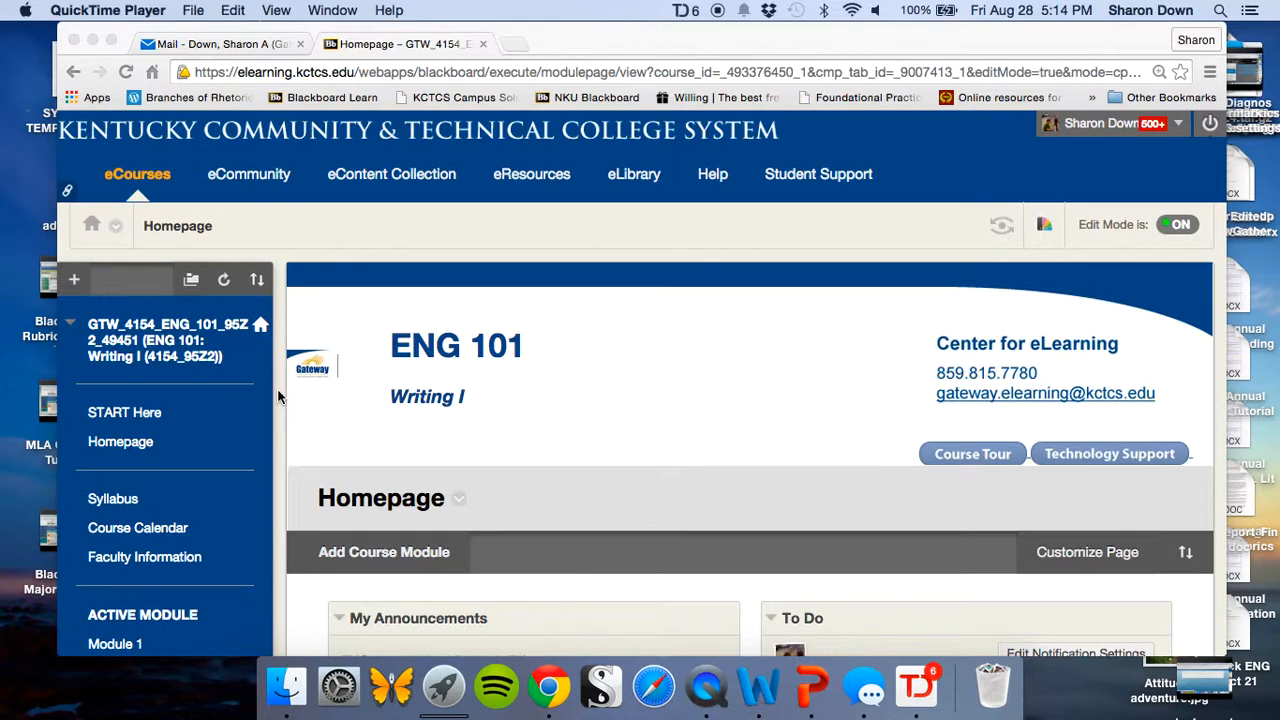
# - Open the Full Grade Center of the ENG 101 course from the course management section
pyautogui.scroll(-1, 323, 515)
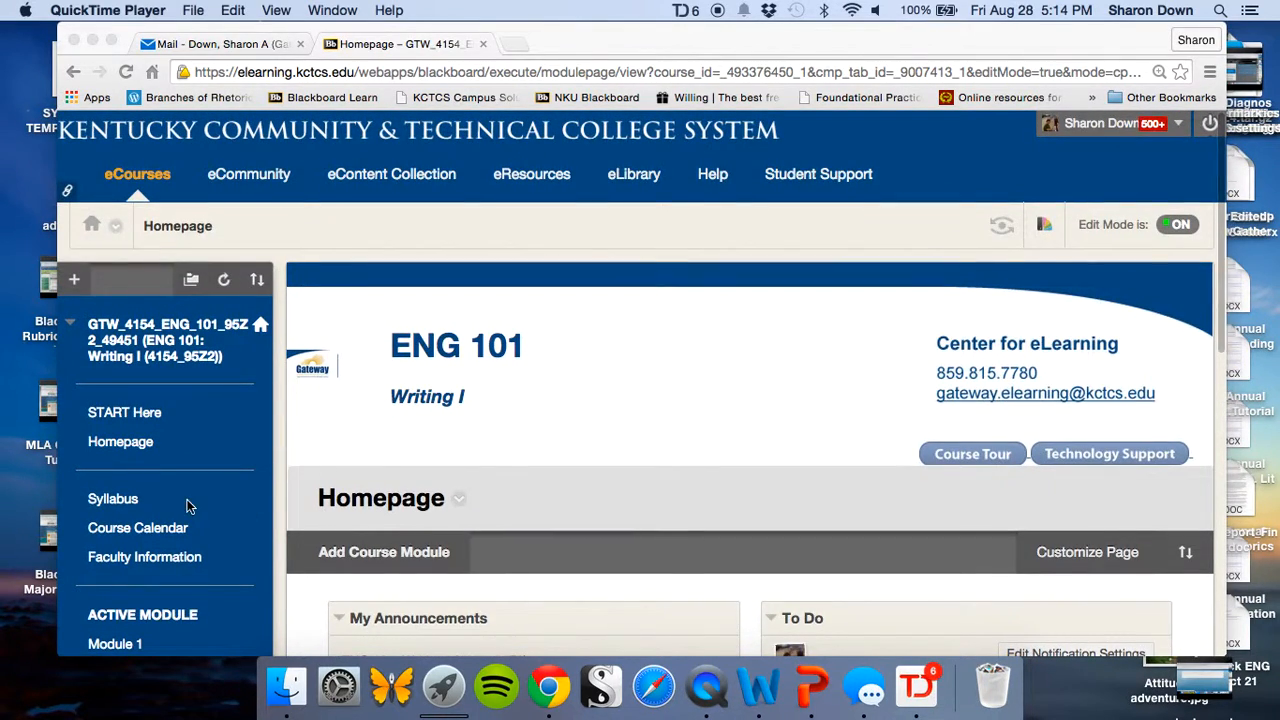
pyautogui.scroll(-5, 187, 507)
pyautogui.scroll(-2, 187, 507)
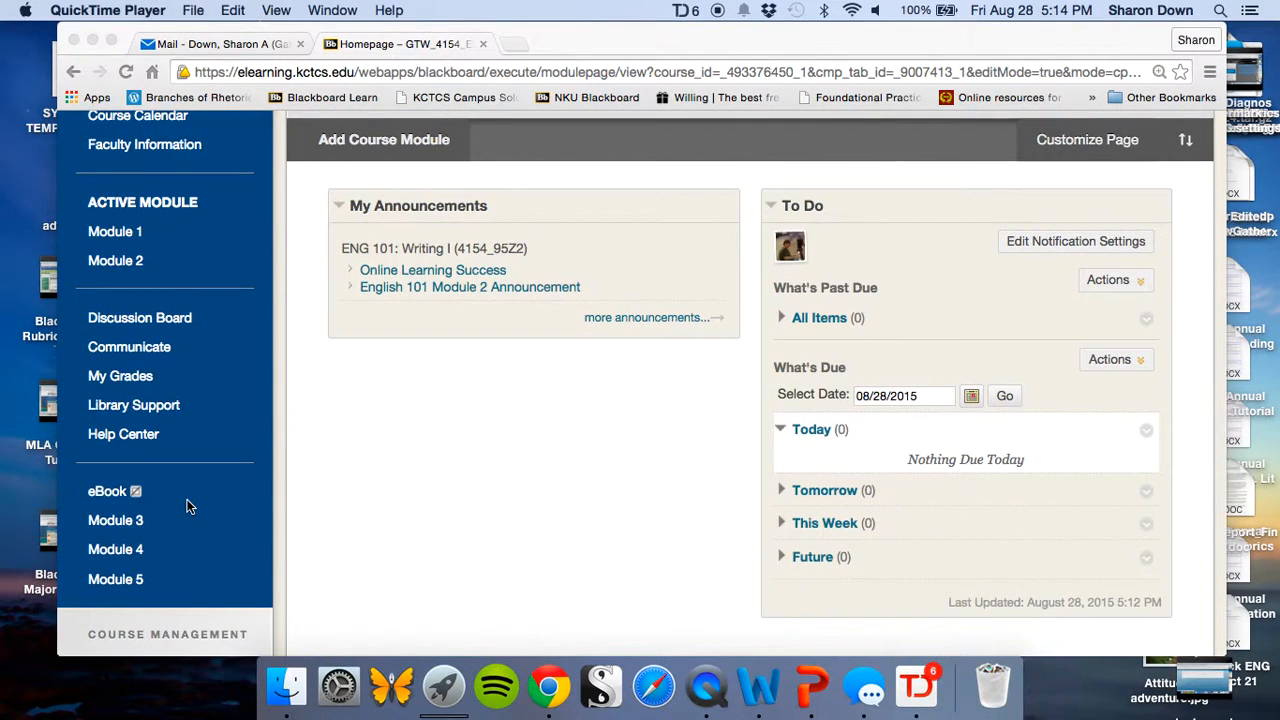
pyautogui.scroll(-1, 187, 503)
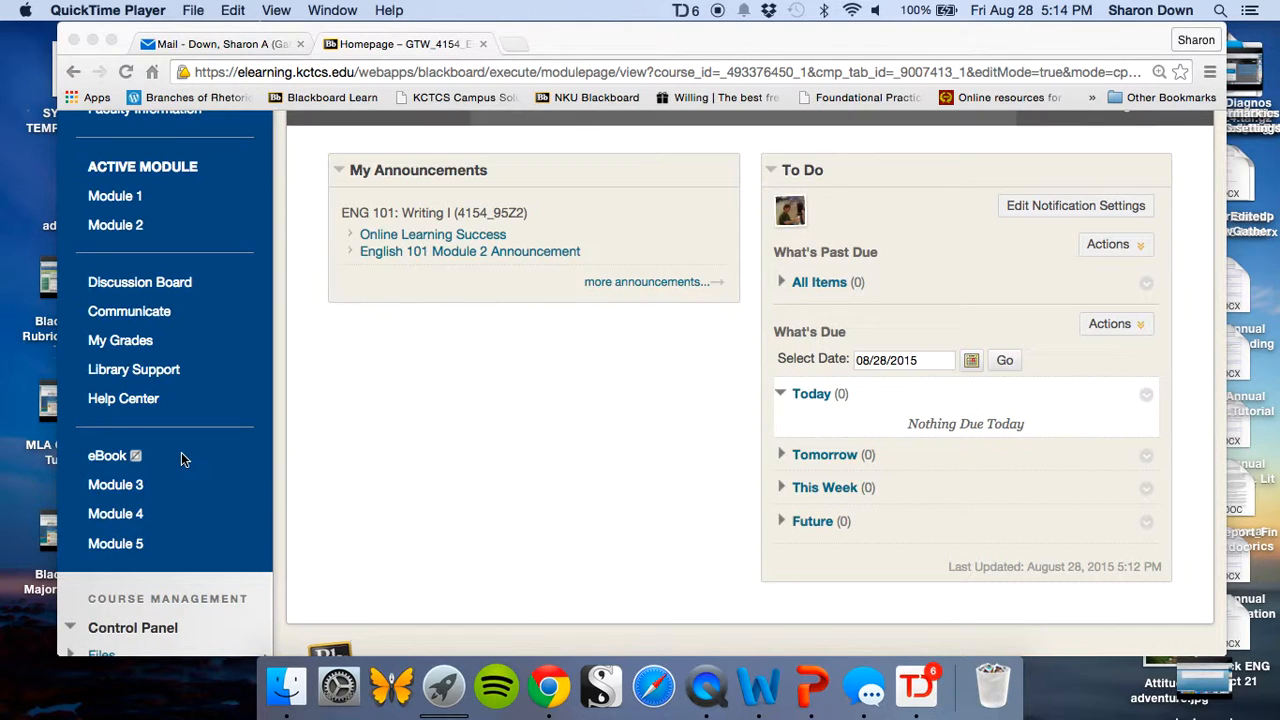
pyautogui.scroll(-5, 181, 455)
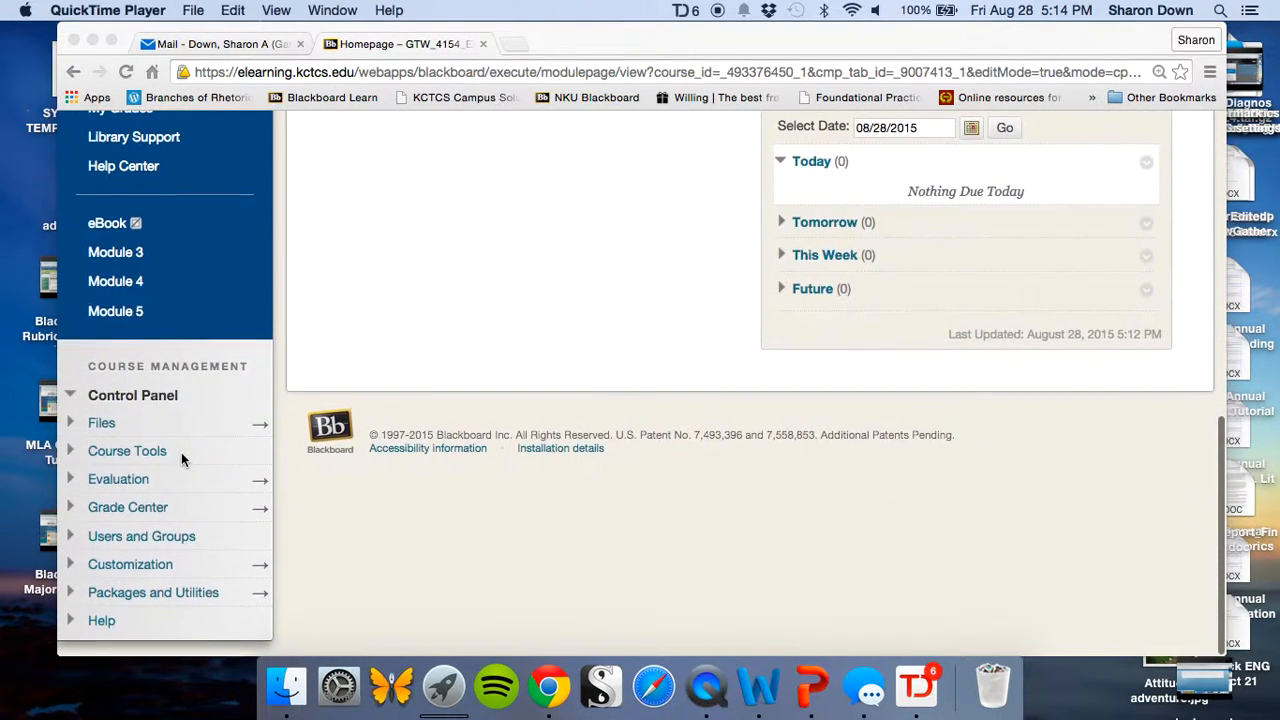
pyautogui.click(121, 510)
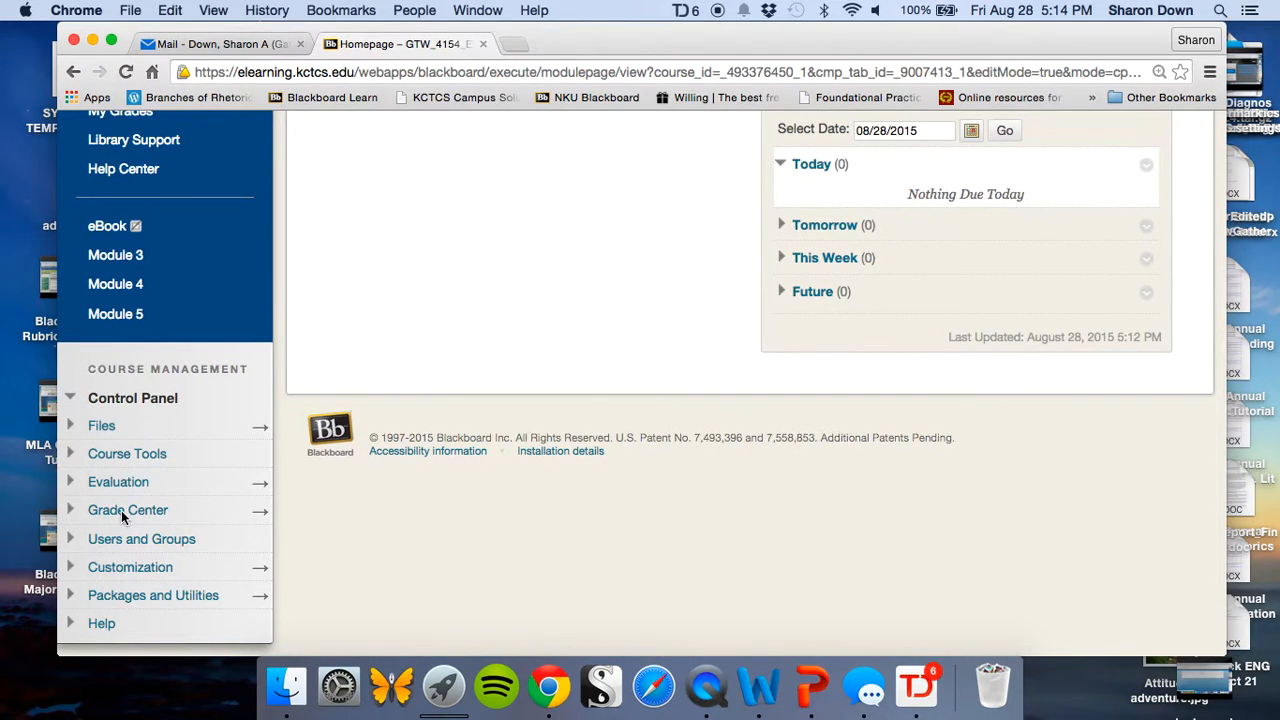
pyautogui.click(121, 510)
pyautogui.click(135, 553)
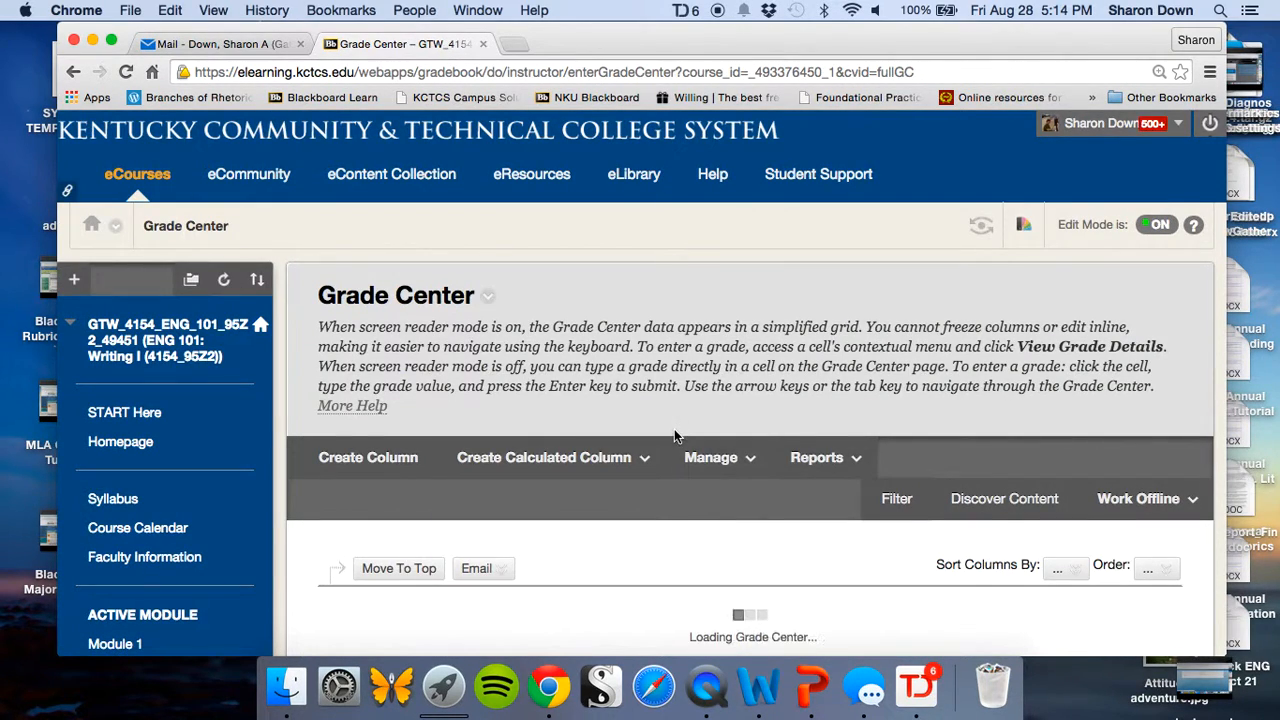
# - Review the grade center's full list of categories with their assigned columns, and return to the grade center
pyautogui.click(712, 457)
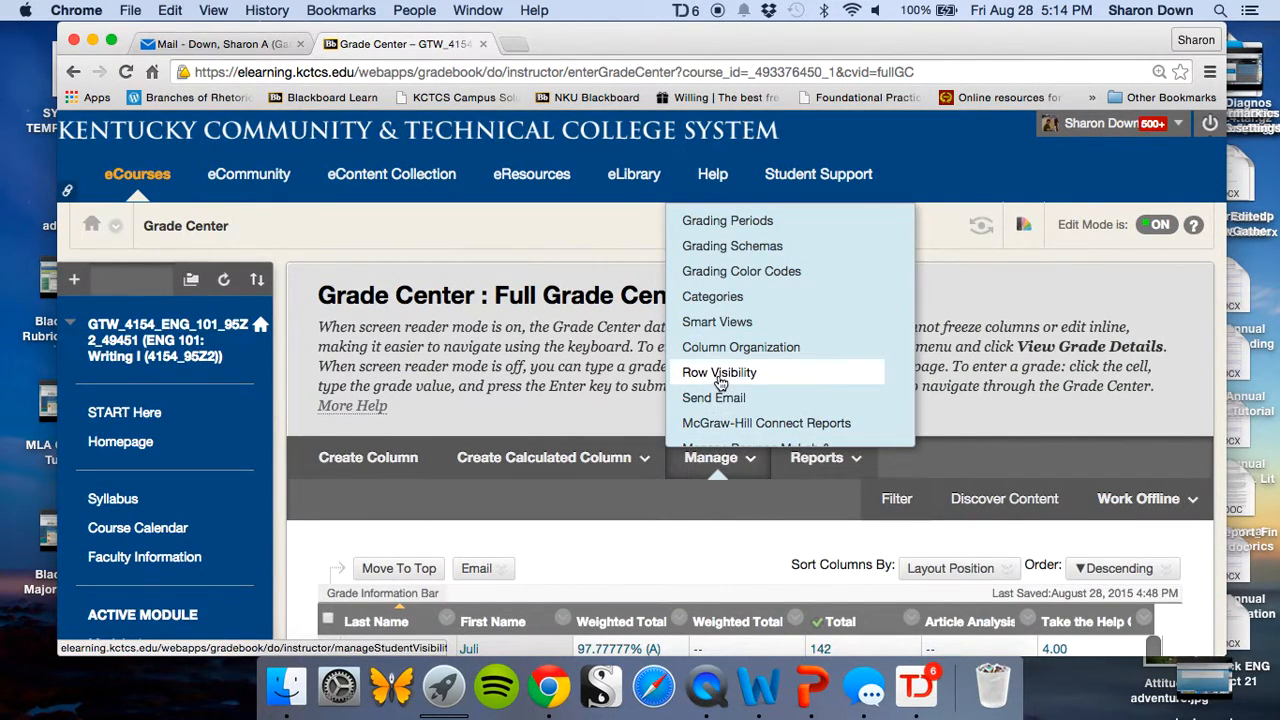
pyautogui.click(714, 299)
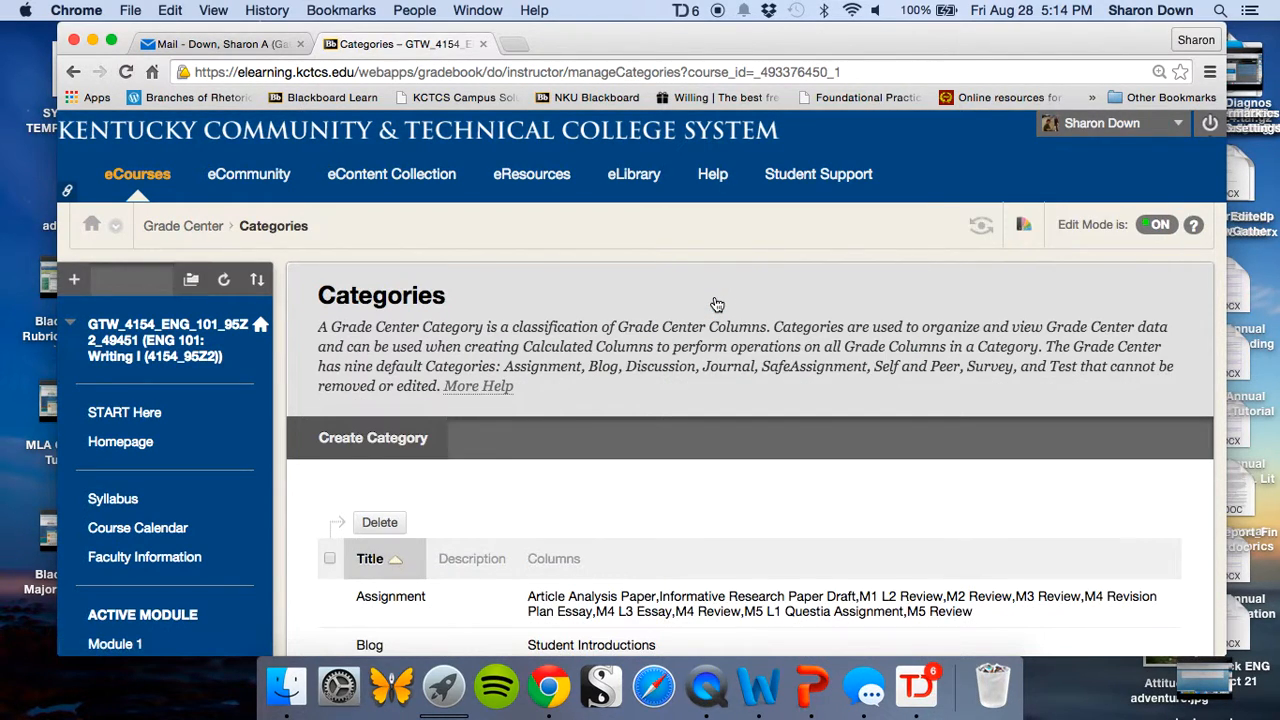
pyautogui.scroll(-5, 716, 304)
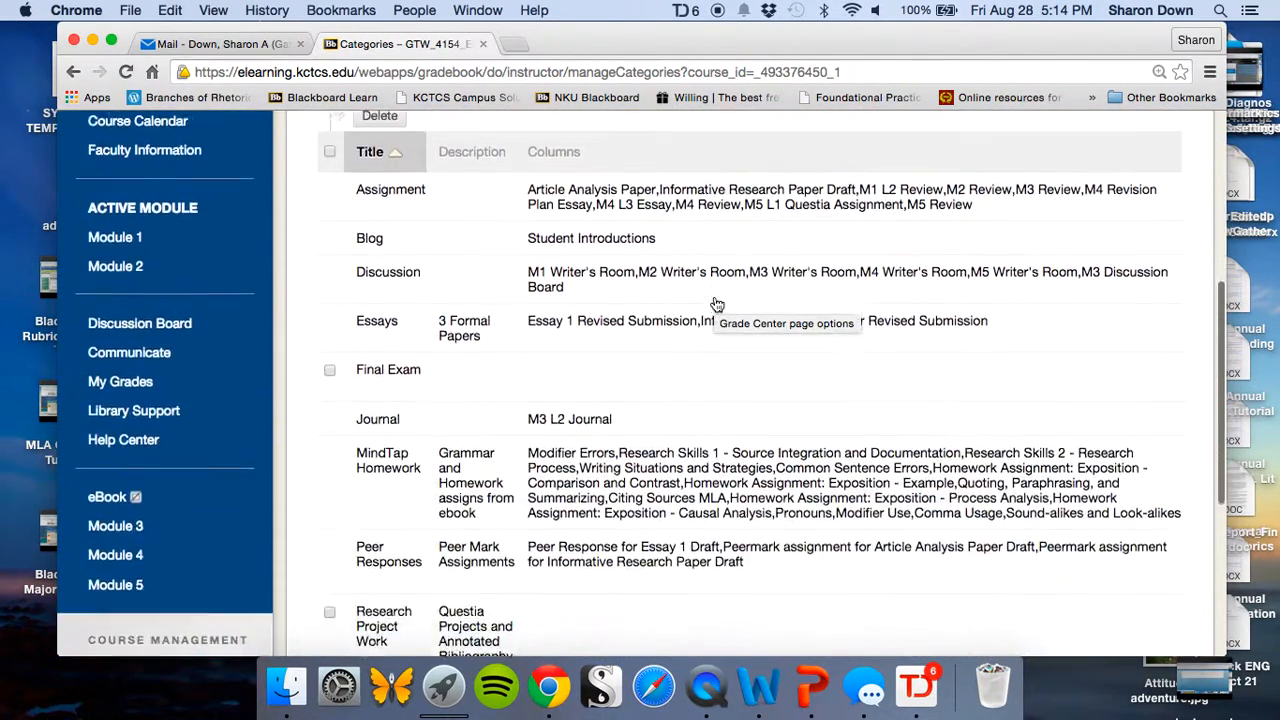
pyautogui.scroll(-3, 716, 304)
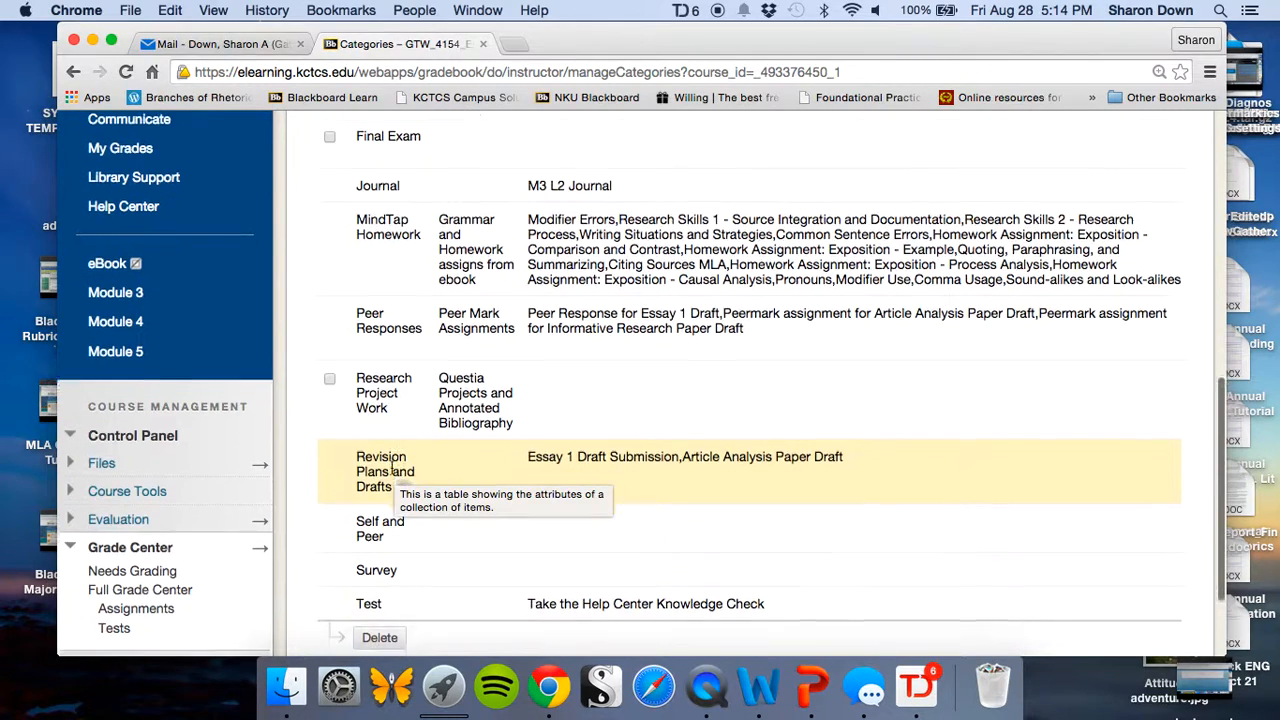
pyautogui.scroll(-2, 392, 467)
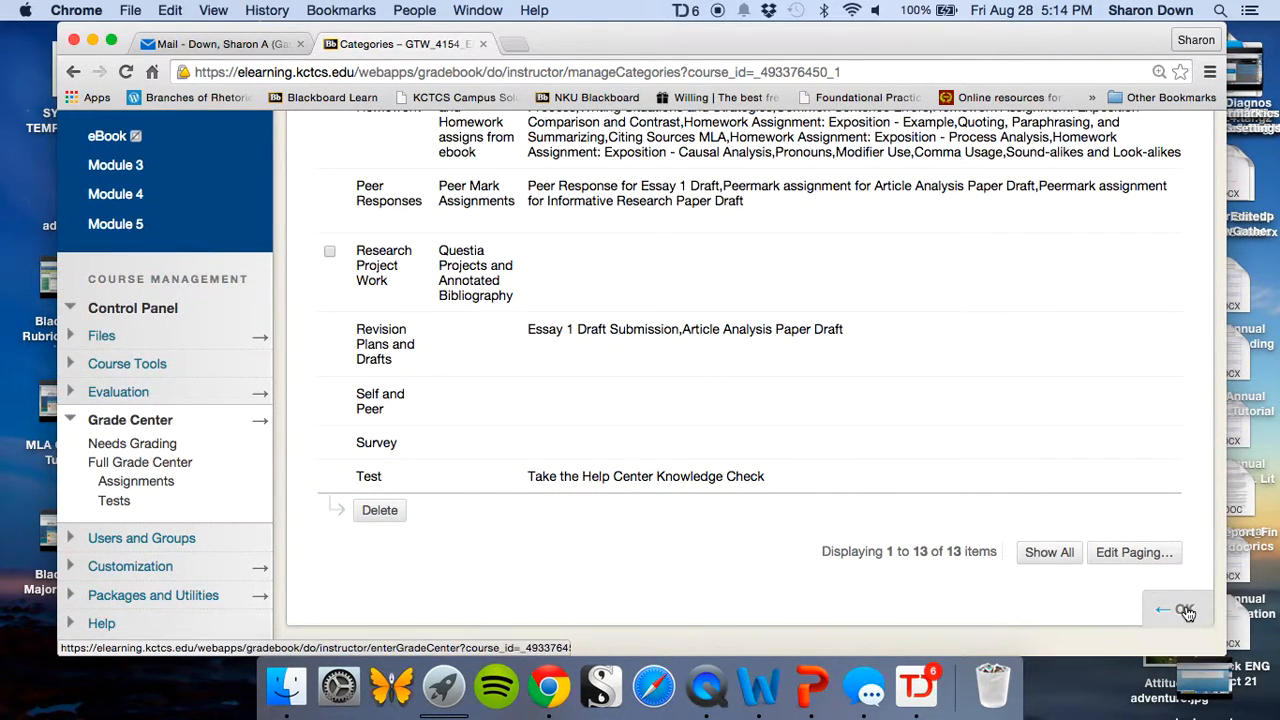
pyautogui.scroll(1, 1187, 613)
pyautogui.scroll(-1, 1187, 613)
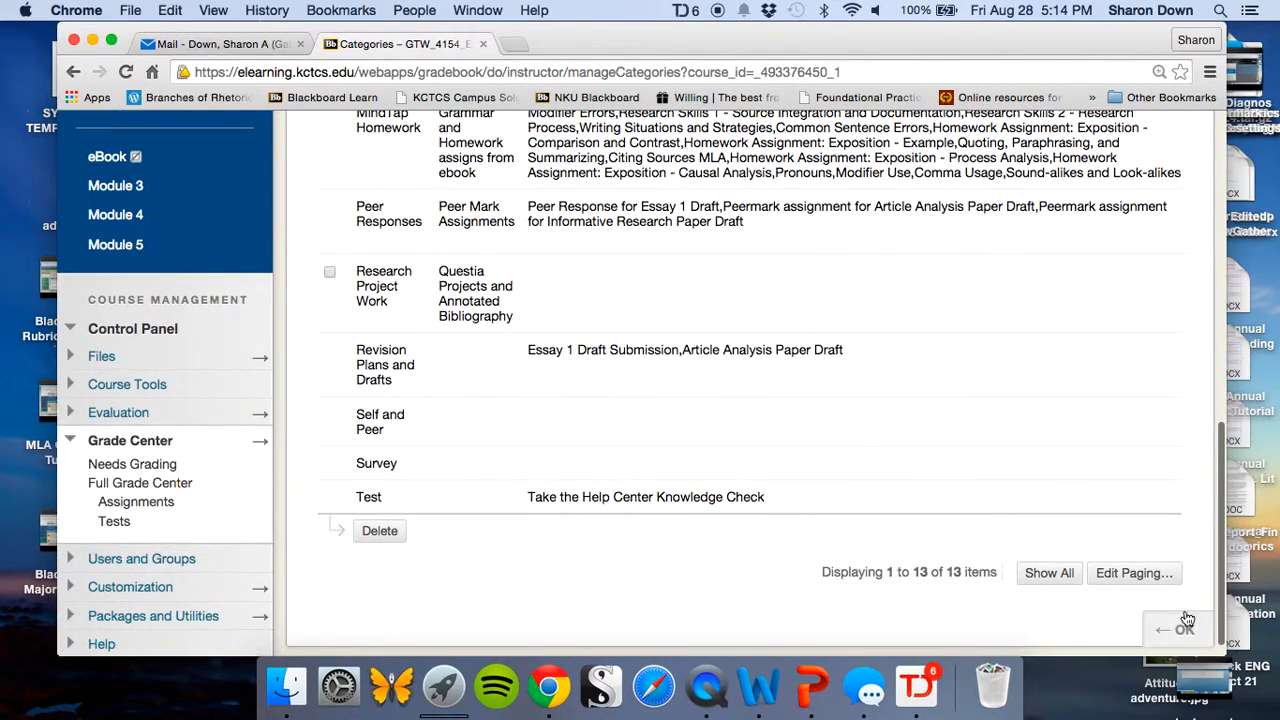
pyautogui.click(1183, 628)
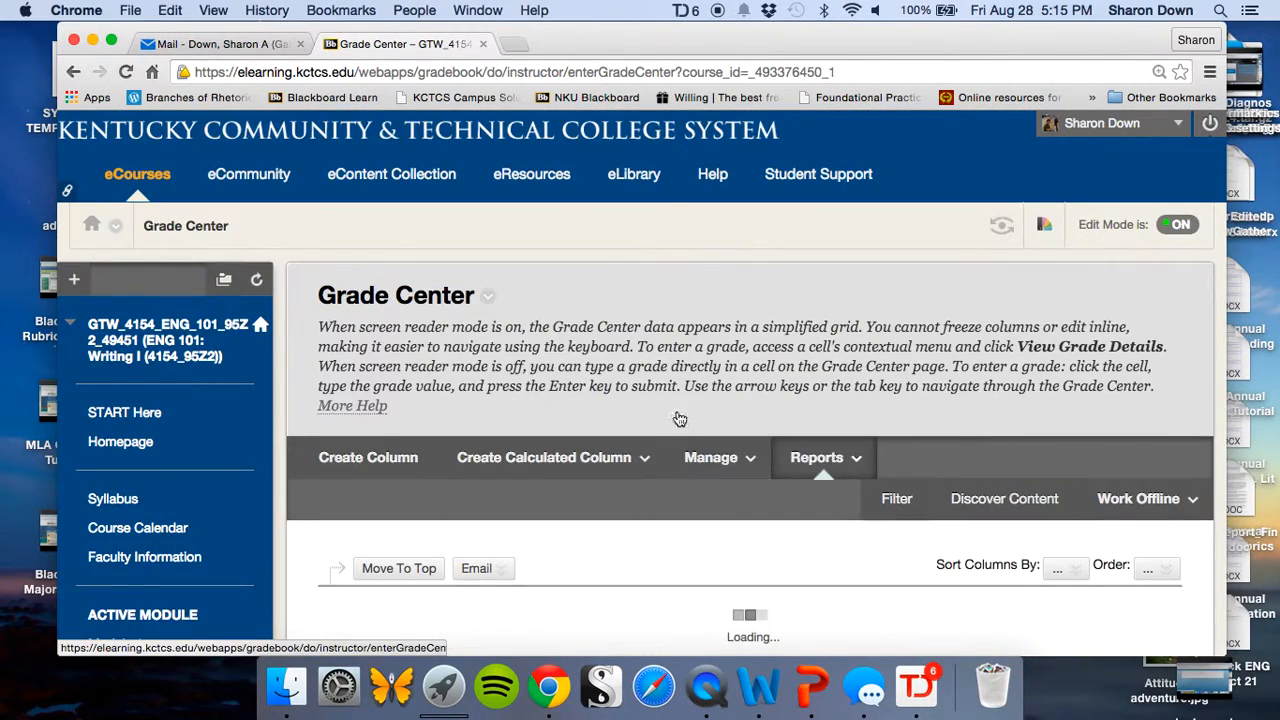
# - Rename the grade center category "Revision Plans and Drafts" as "Drafts" and submit the change
pyautogui.moveTo(618, 474)
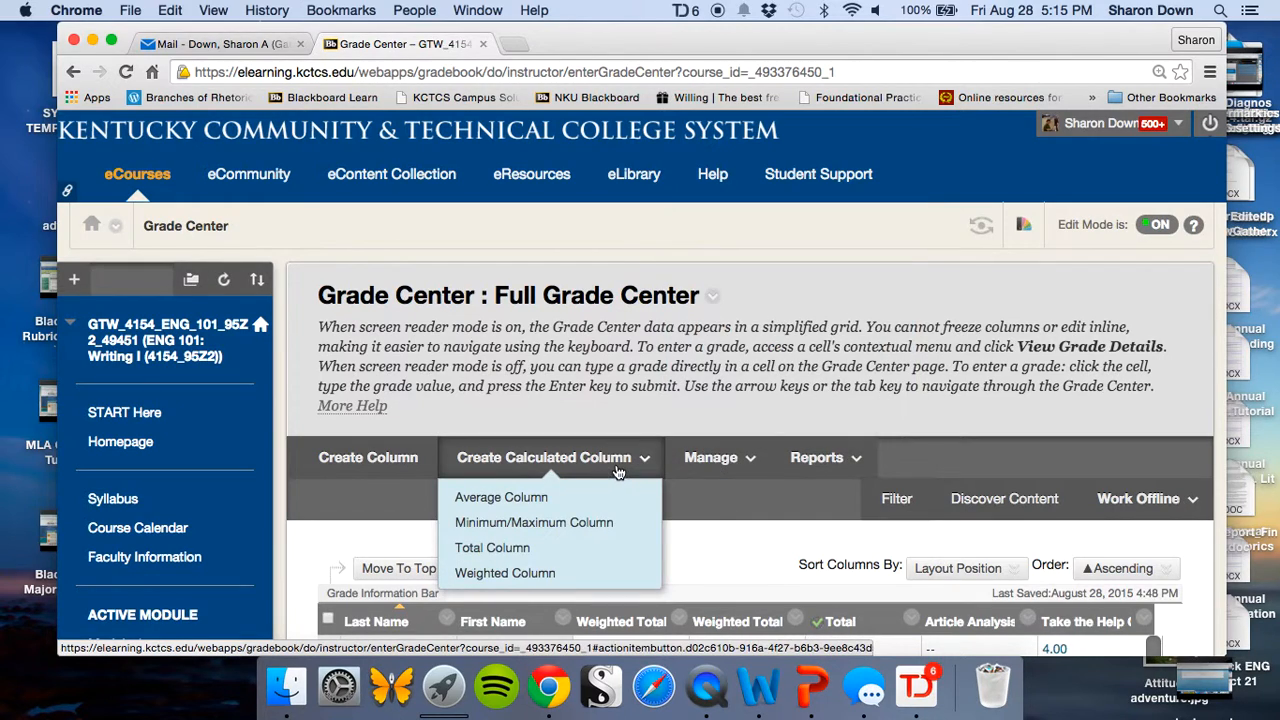
pyautogui.moveTo(725, 472)
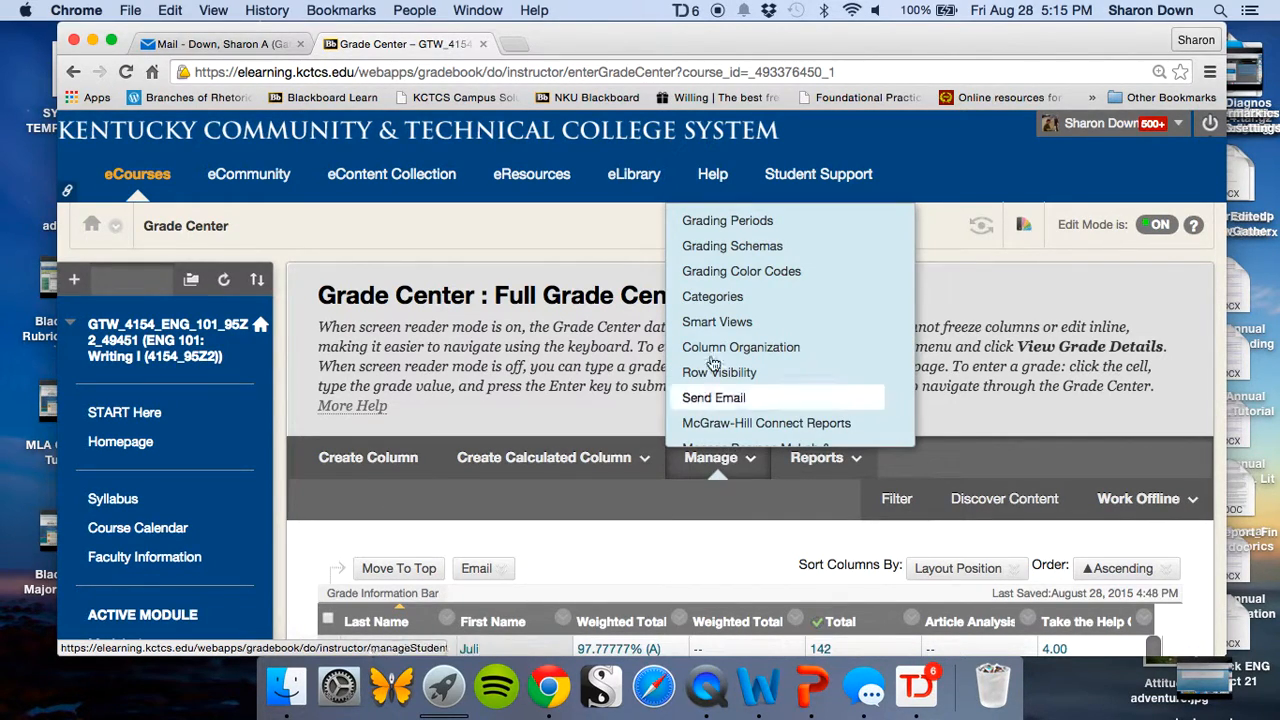
pyautogui.click(712, 297)
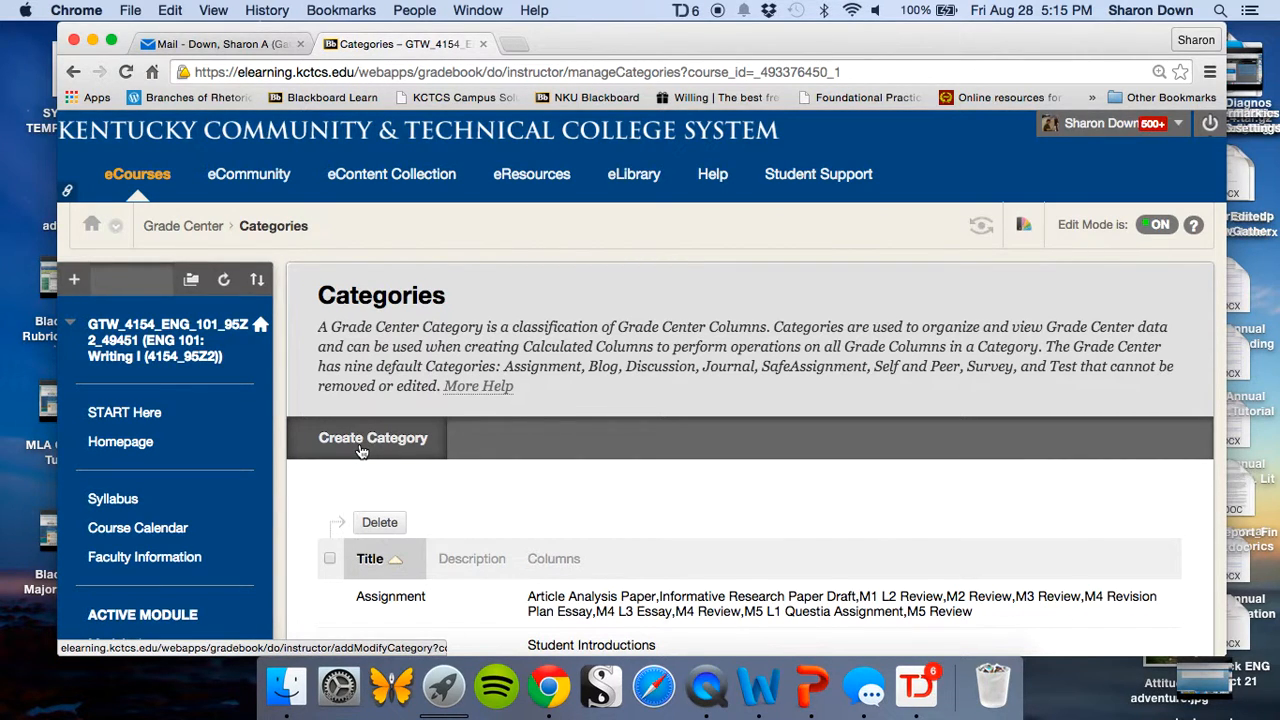
pyautogui.scroll(-5, 370, 470)
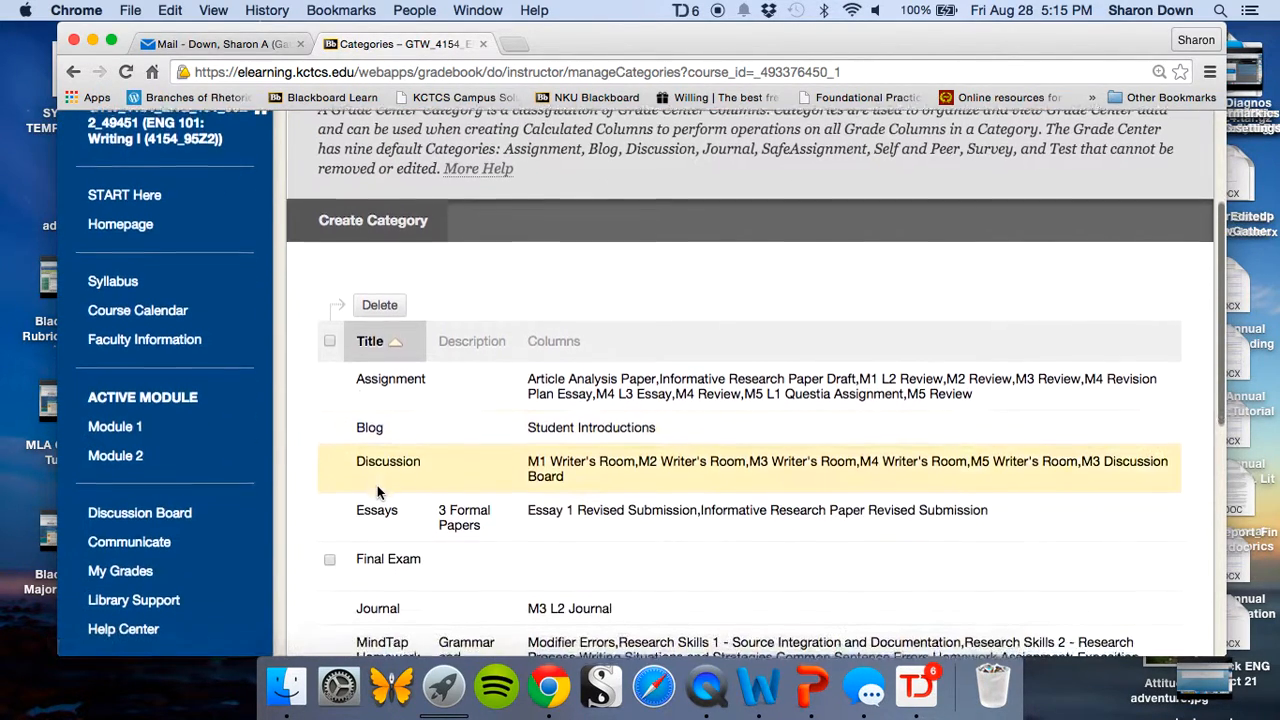
pyautogui.scroll(-3, 397, 536)
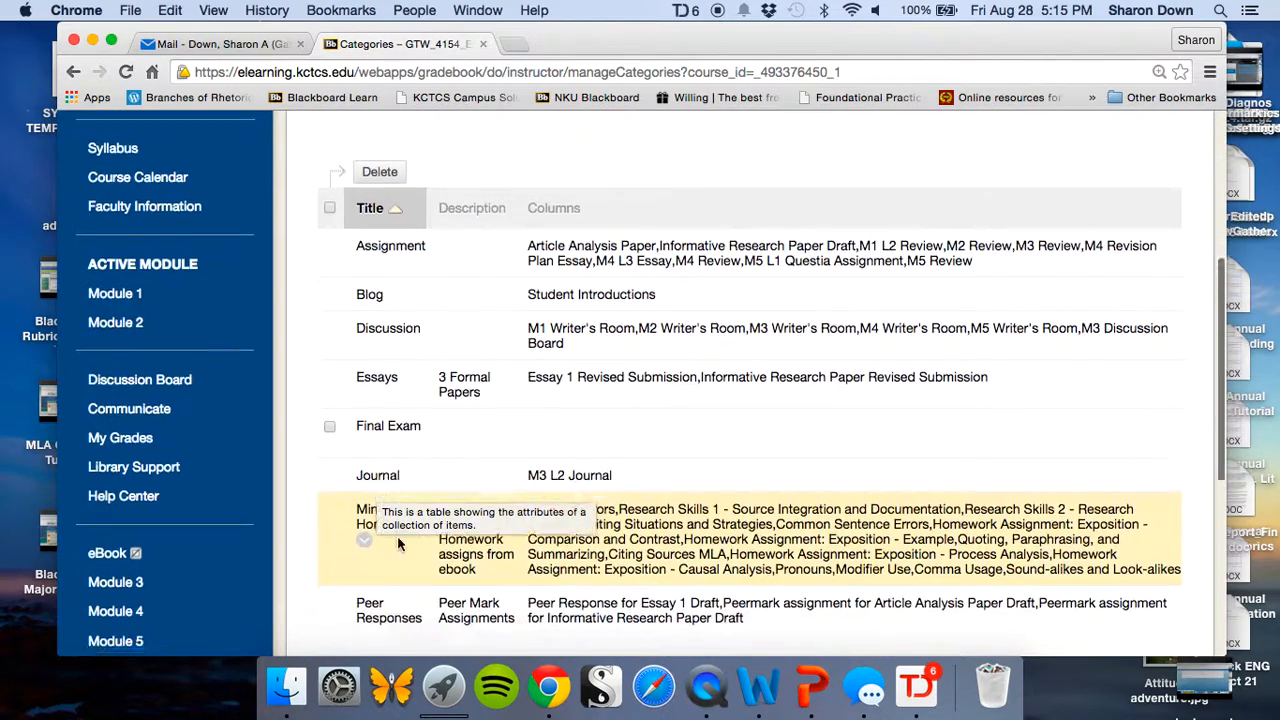
pyautogui.scroll(-1, 397, 536)
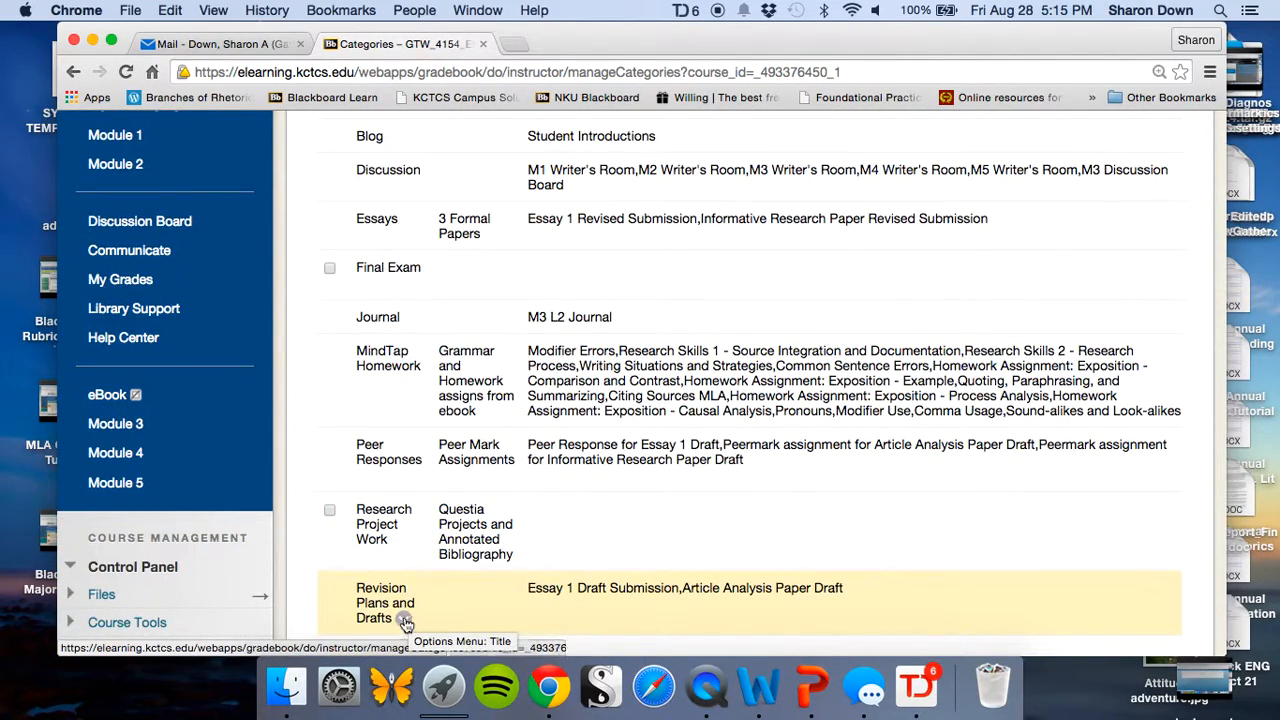
pyautogui.click(405, 622)
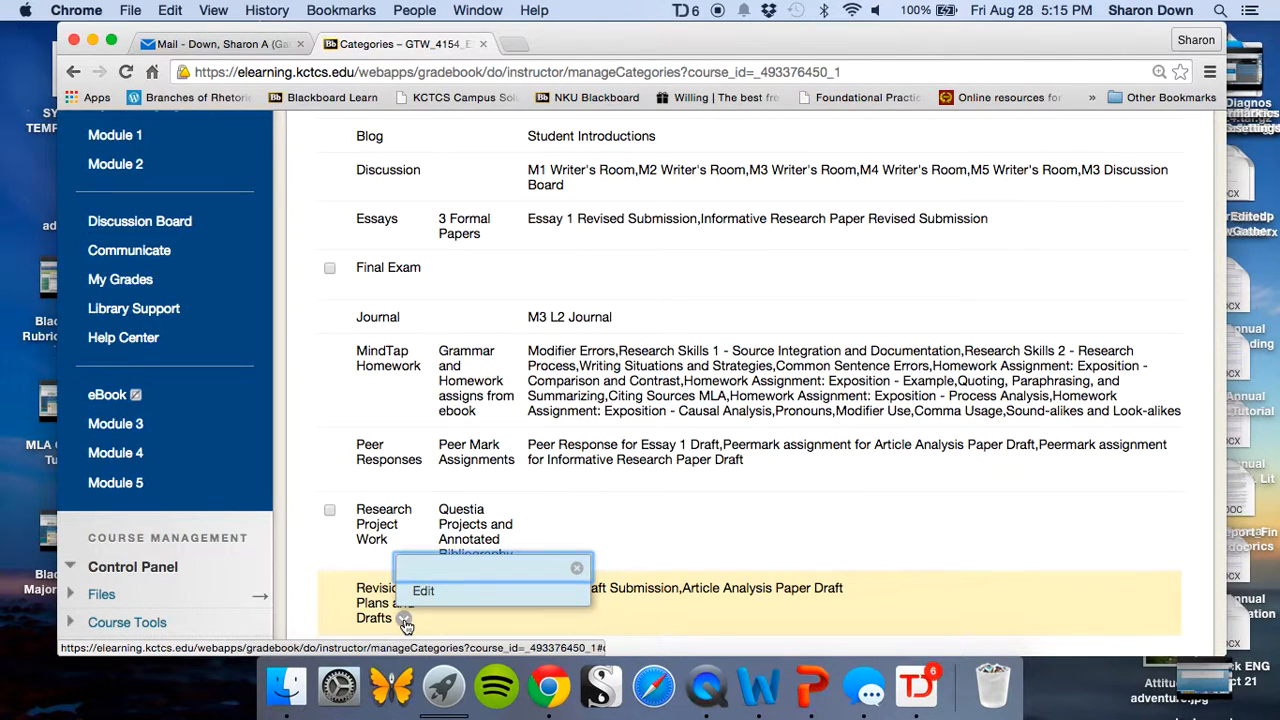
pyautogui.click(423, 592)
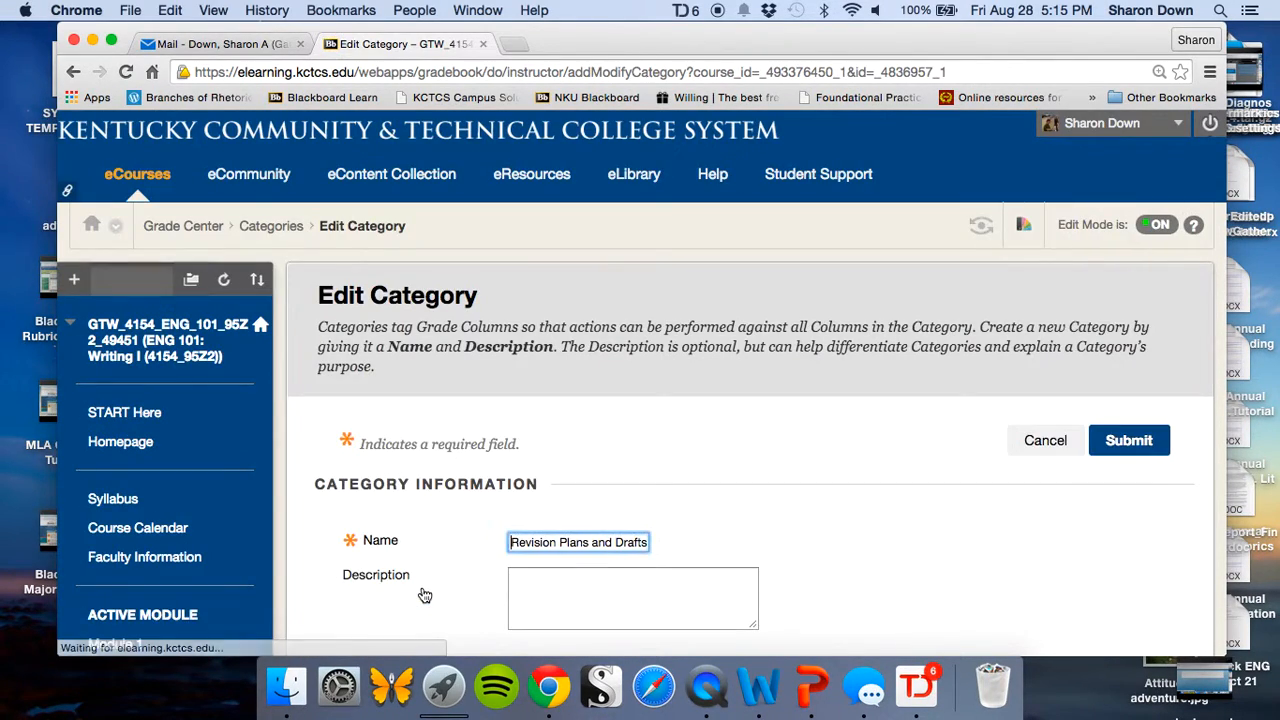
pyautogui.moveTo(646, 520); pyautogui.dragTo(497, 522)
pyautogui.press('BackSpace')
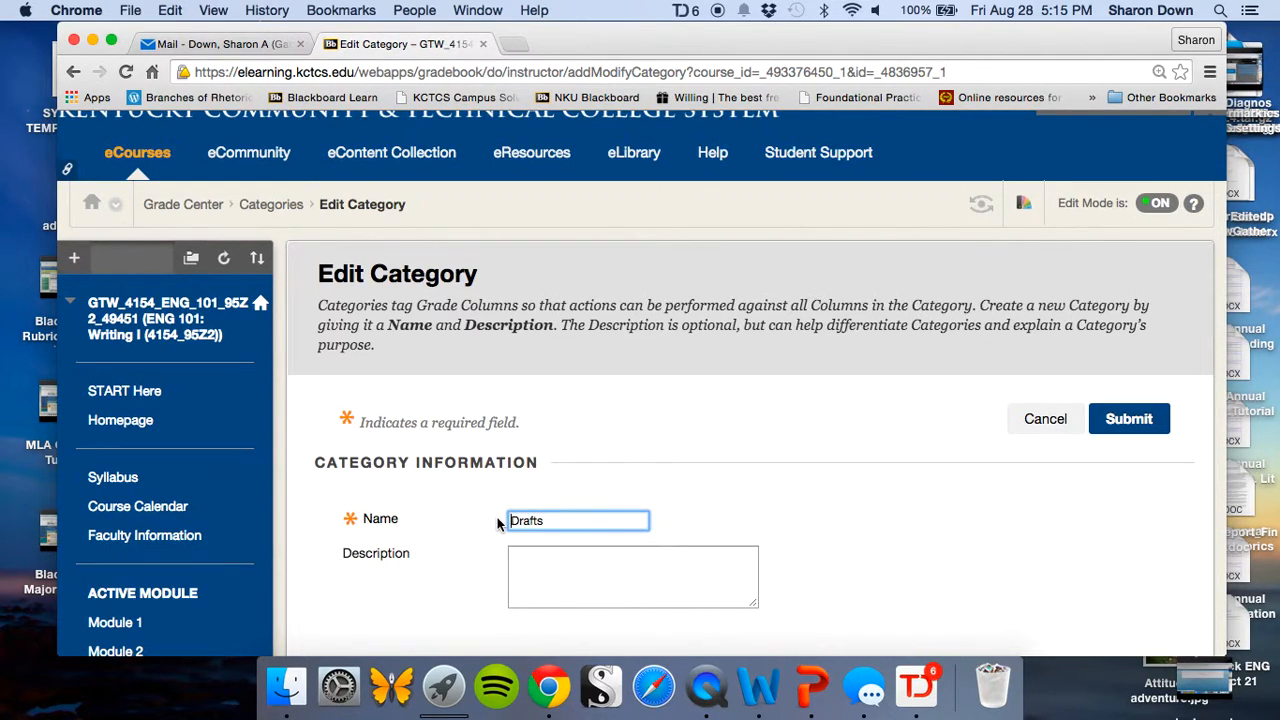
pyautogui.click(1143, 422)
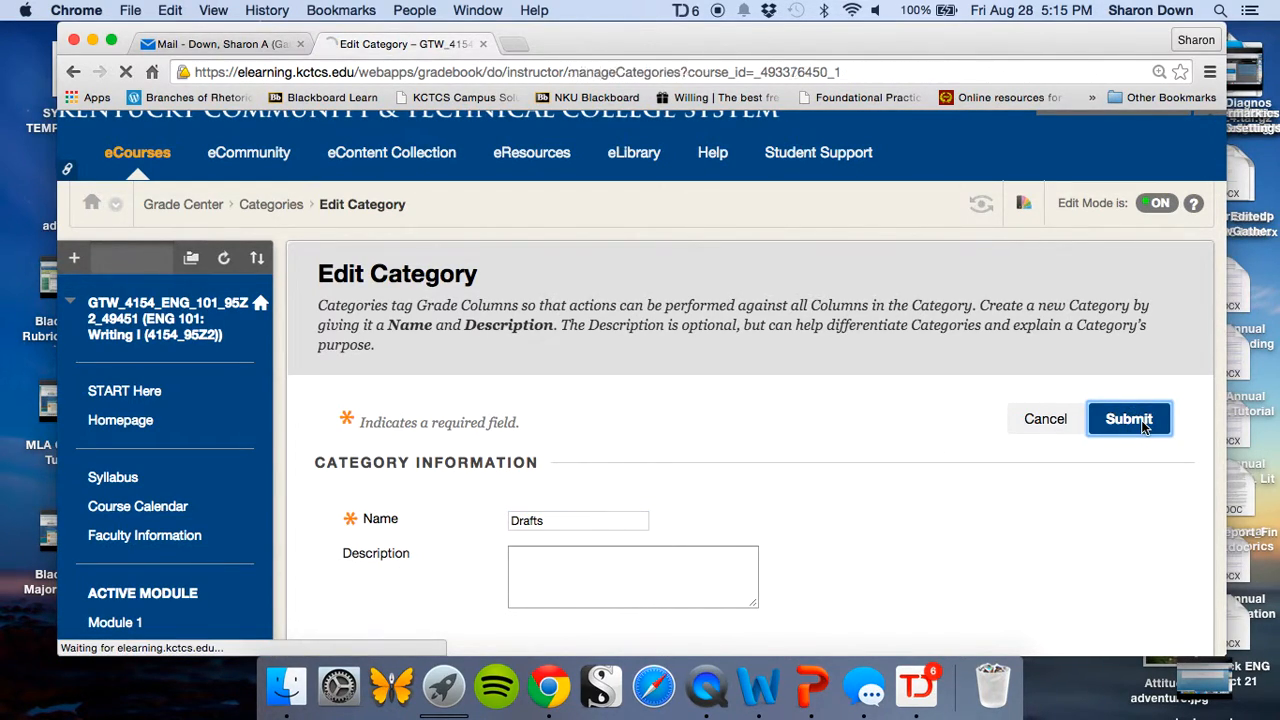
# - Create a new grade center category named "Revision Plans" with no description
pyautogui.scroll(-3, 1143, 428)
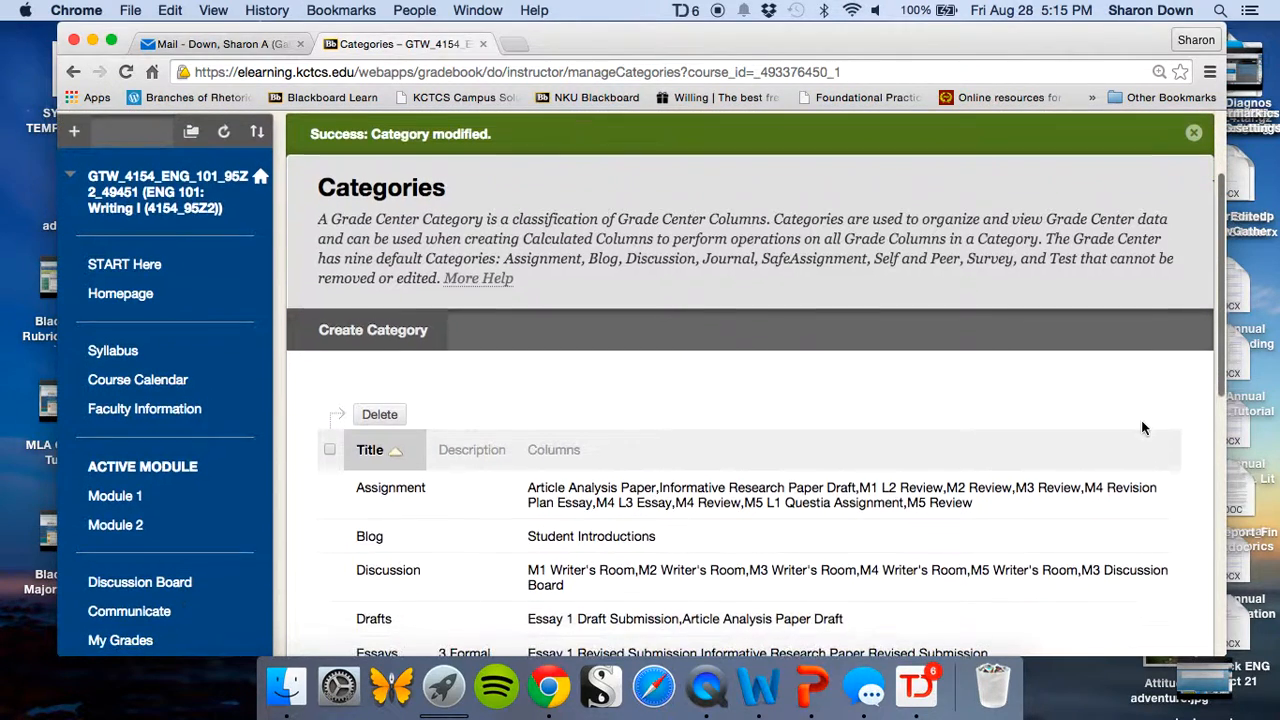
pyautogui.click(352, 340)
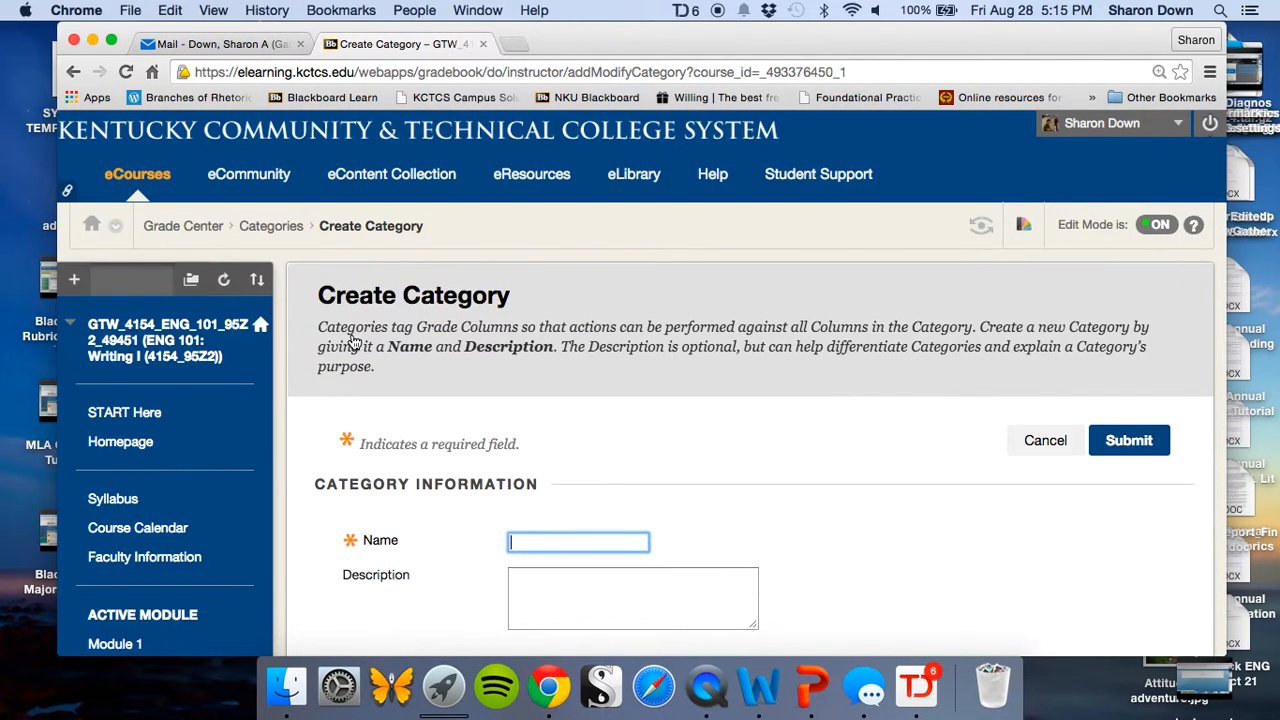
pyautogui.write('Revision Plans and')
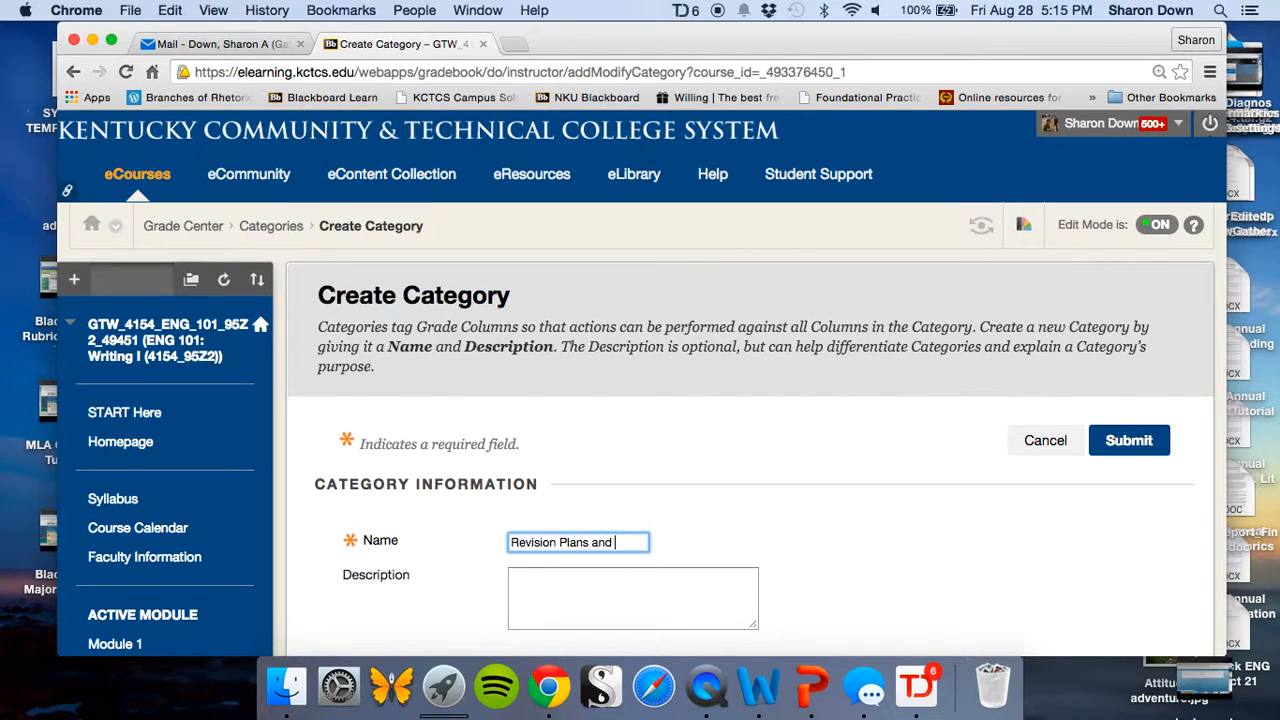
pyautogui.press('BackSpace')
pyautogui.press('BackSpace')
pyautogui.press('BackSpace')
pyautogui.press('BackSpace')
pyautogui.press('BackSpace')
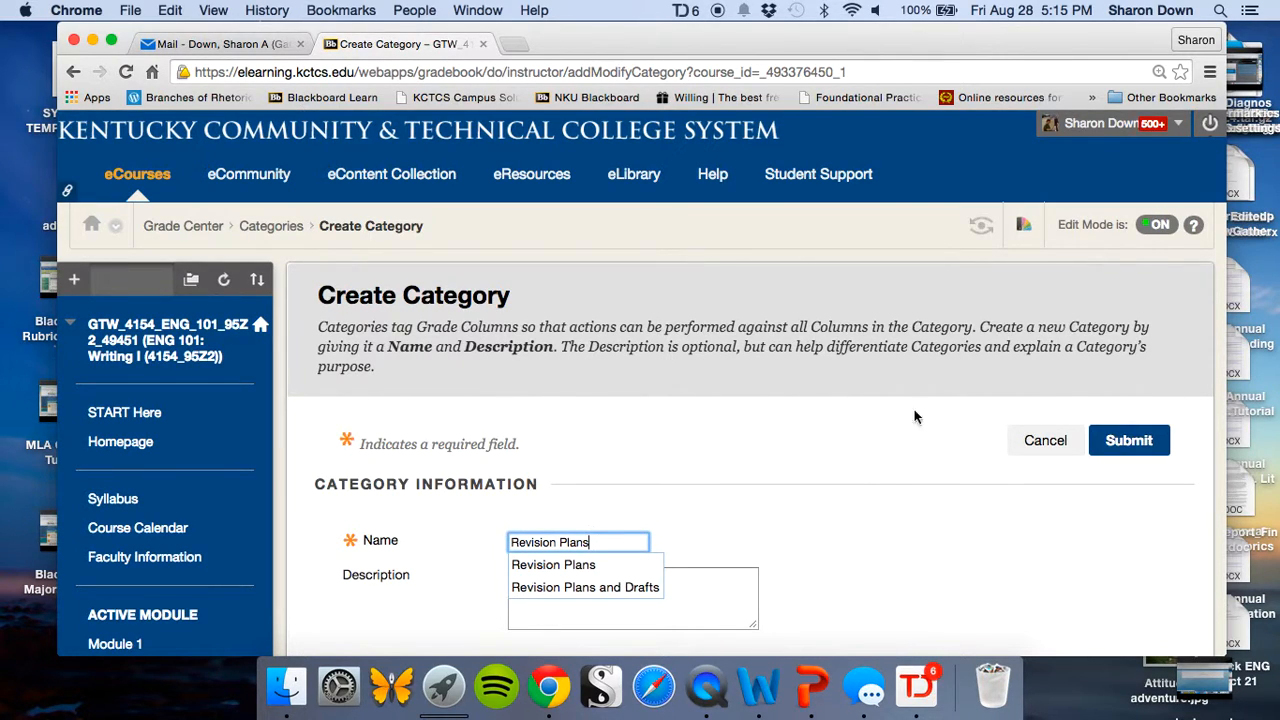
pyautogui.click(1137, 442)
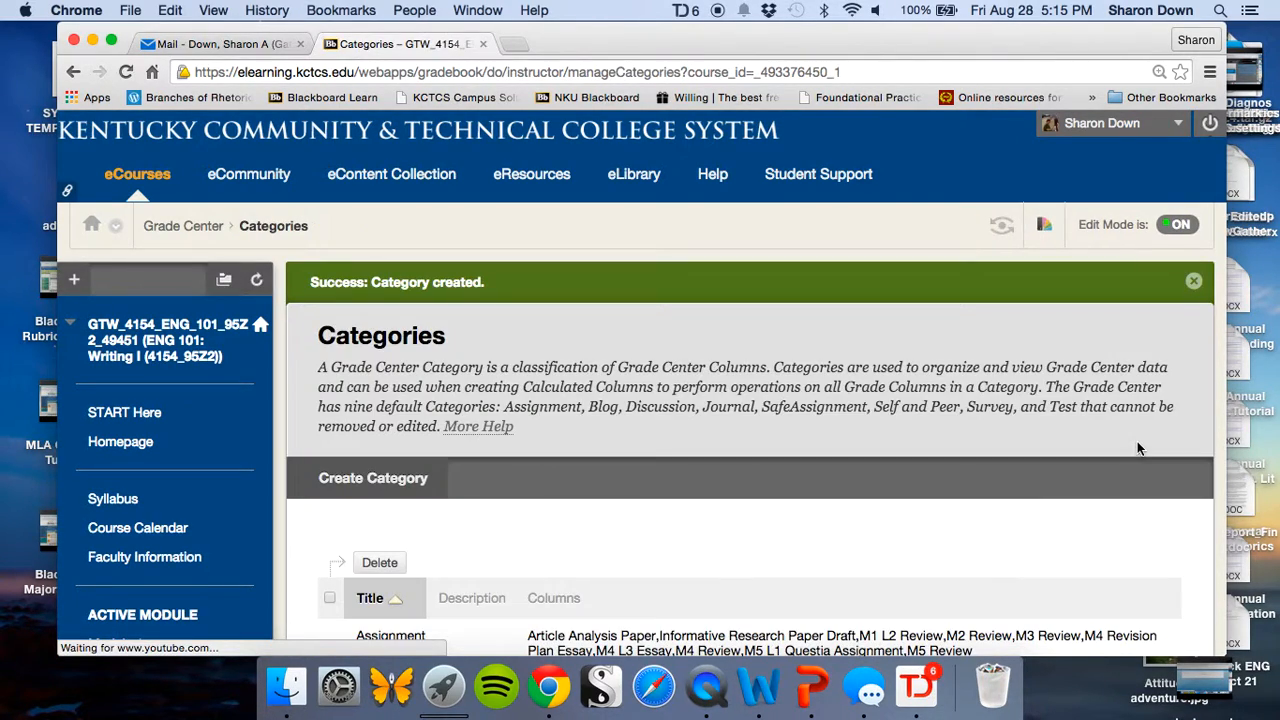
# - Check the updated category list, return to the Full Grade Center and open its Column Organization page
pyautogui.scroll(-5, 1137, 449)
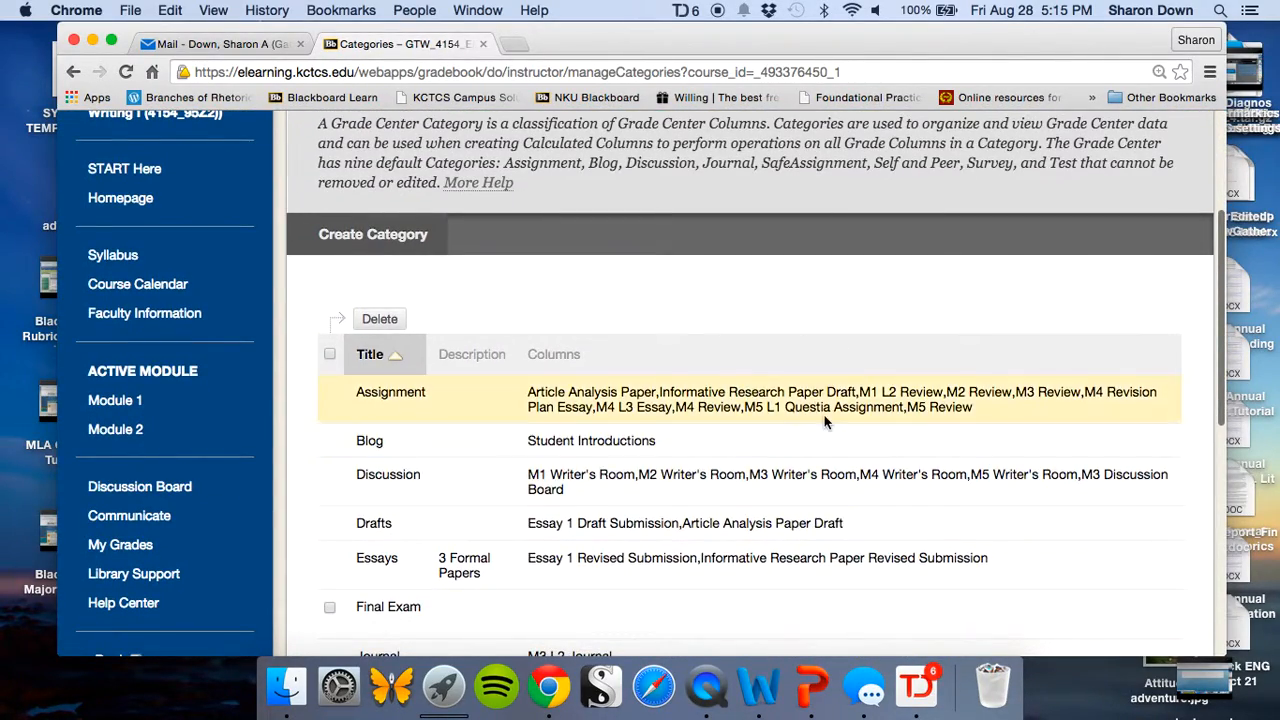
pyautogui.scroll(-4, 825, 421)
pyautogui.scroll(-8, 825, 421)
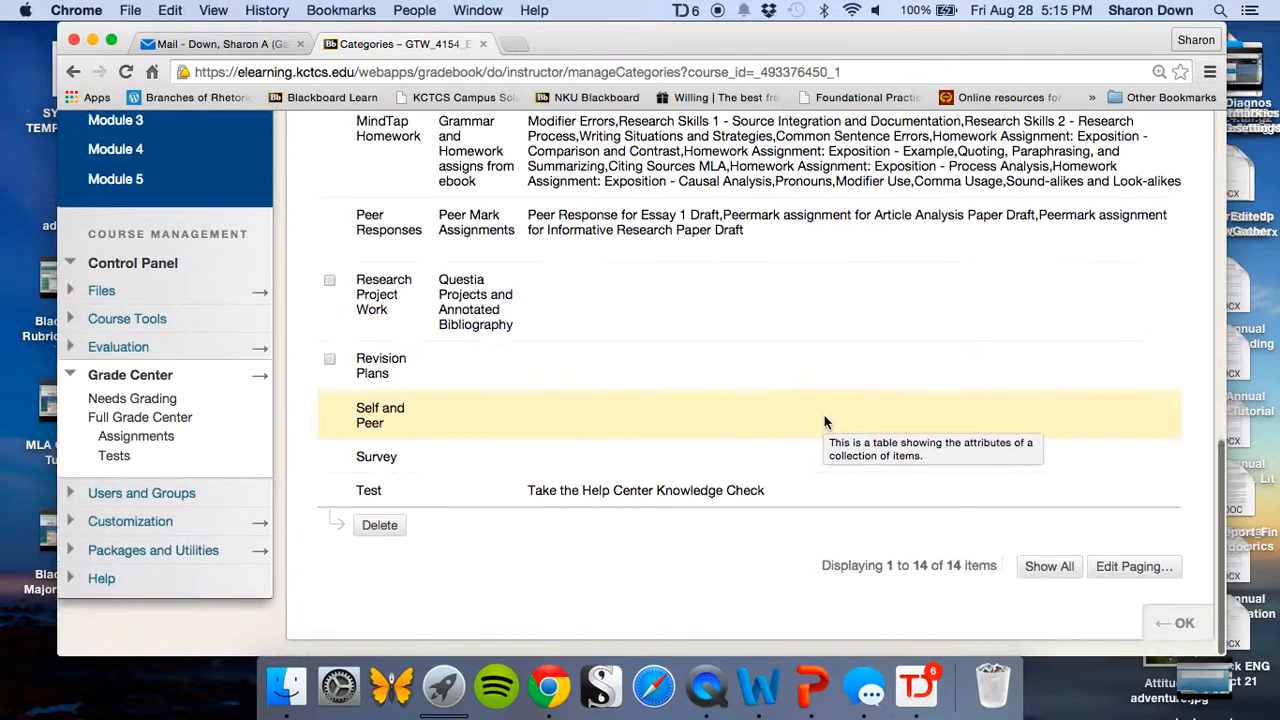
pyautogui.click(1180, 628)
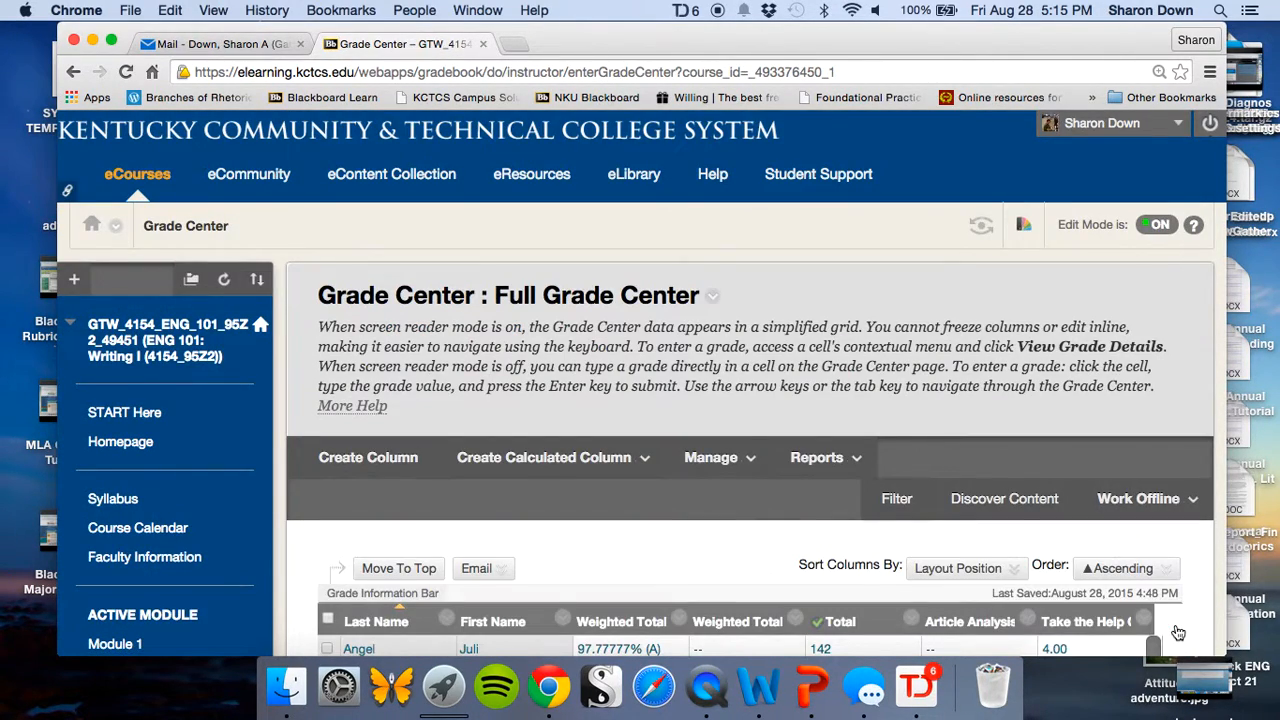
pyautogui.scroll(-5, 1178, 632)
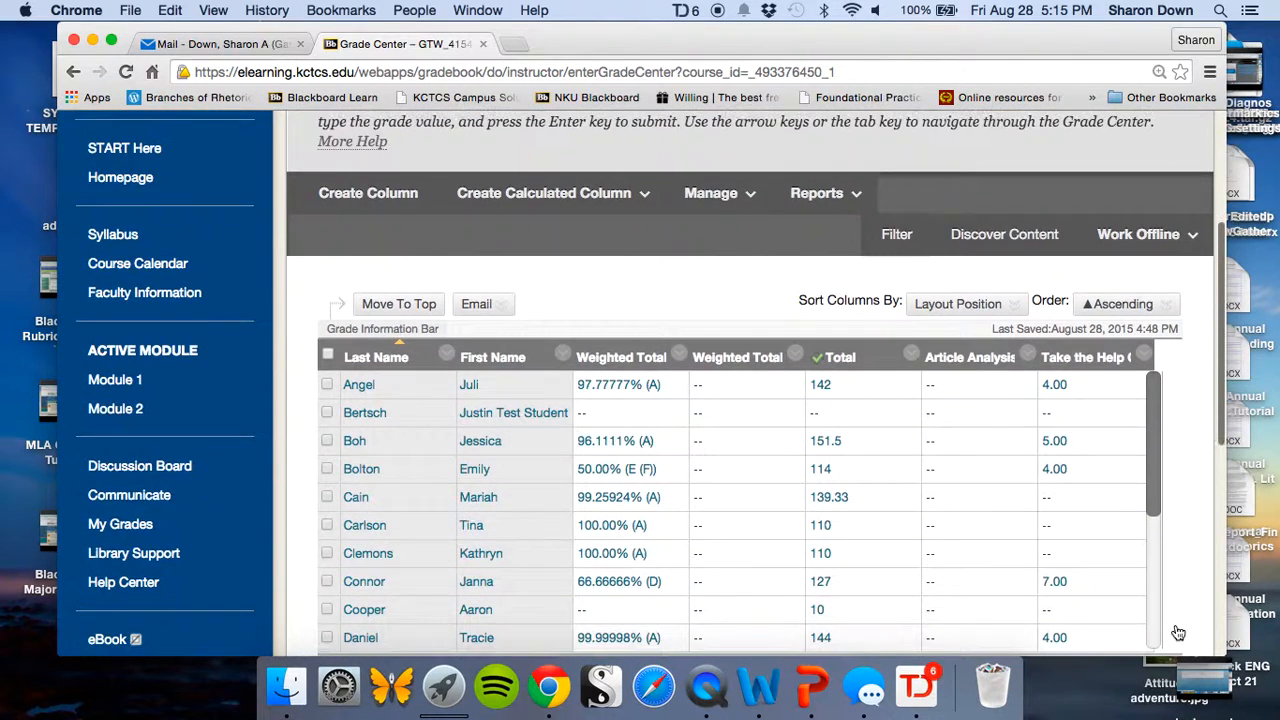
pyautogui.click(724, 196)
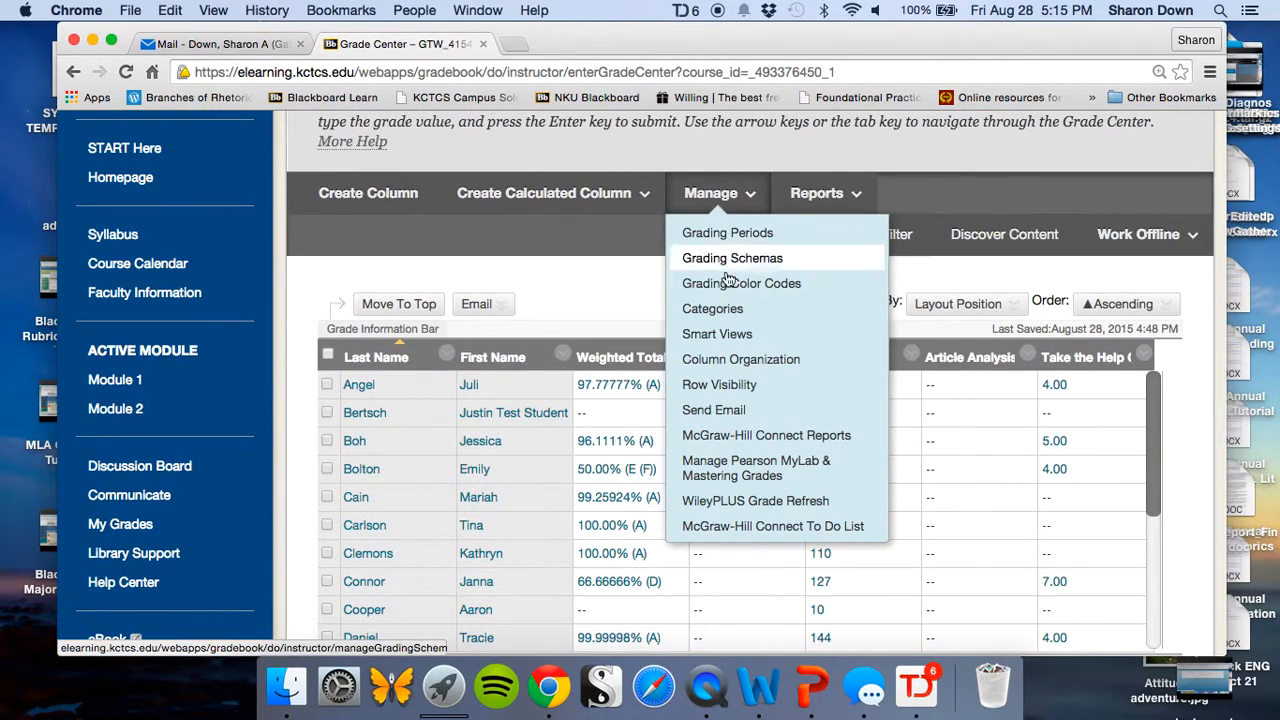
pyautogui.click(741, 362)
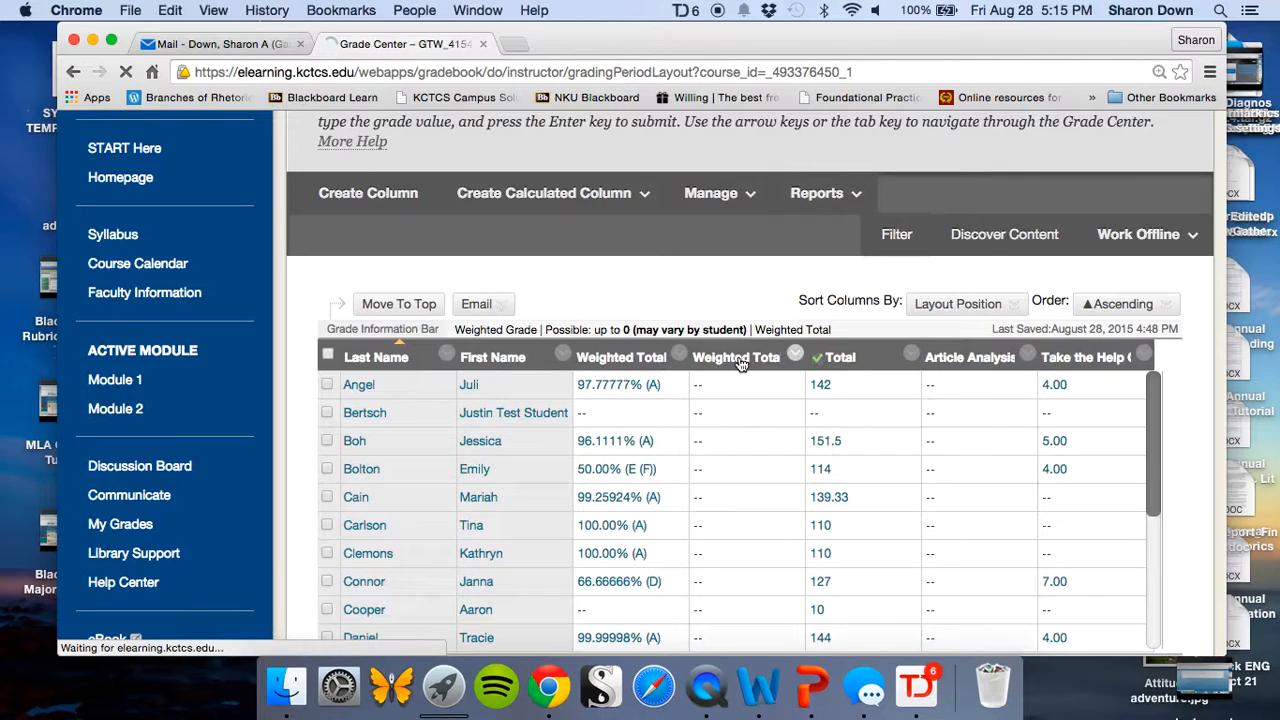
pyautogui.scroll(-5, 741, 364)
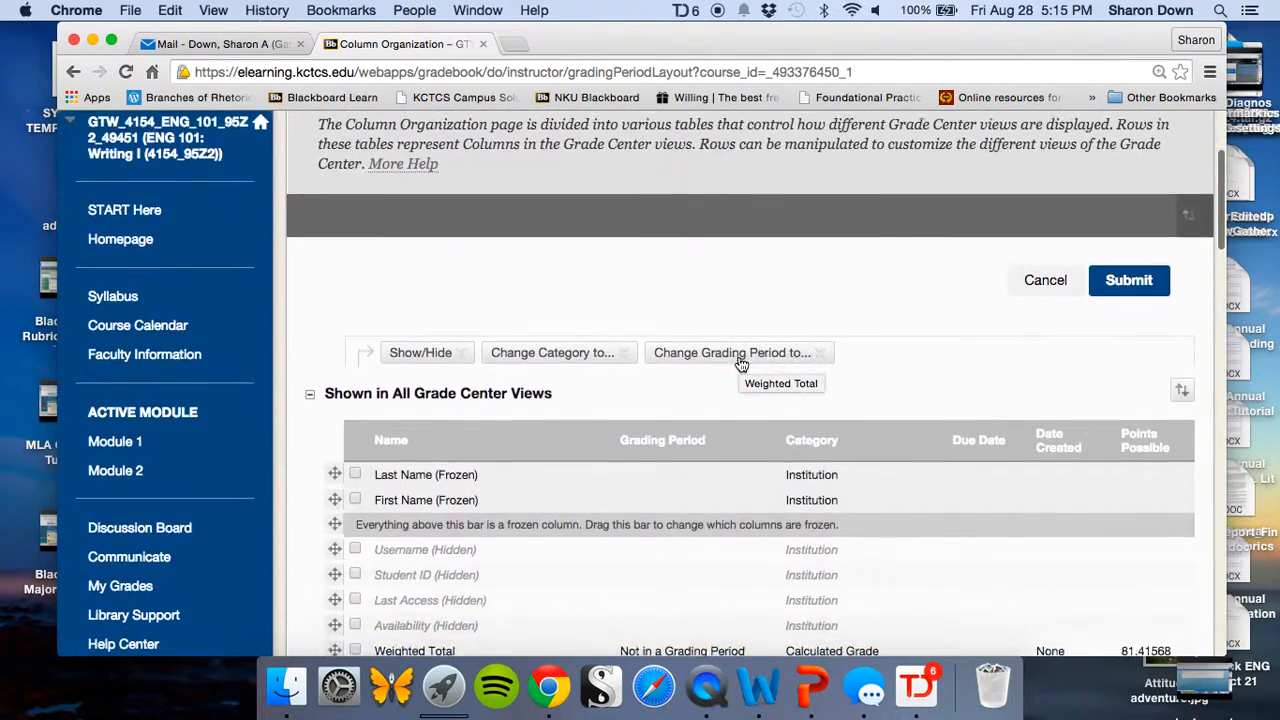
# - Move the Weighted Total column shown in all grade center views directly below First Name, inside the frozen columns
pyautogui.scroll(-4, 741, 364)
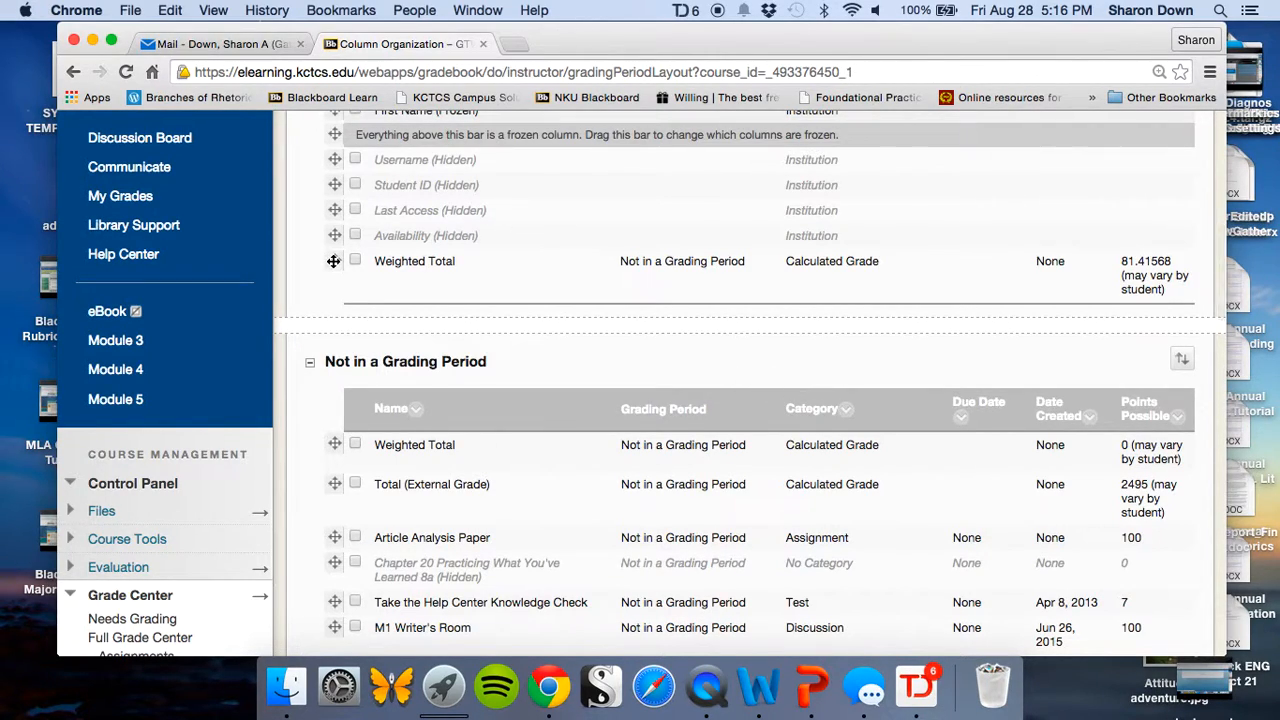
pyautogui.scroll(3, 340, 270)
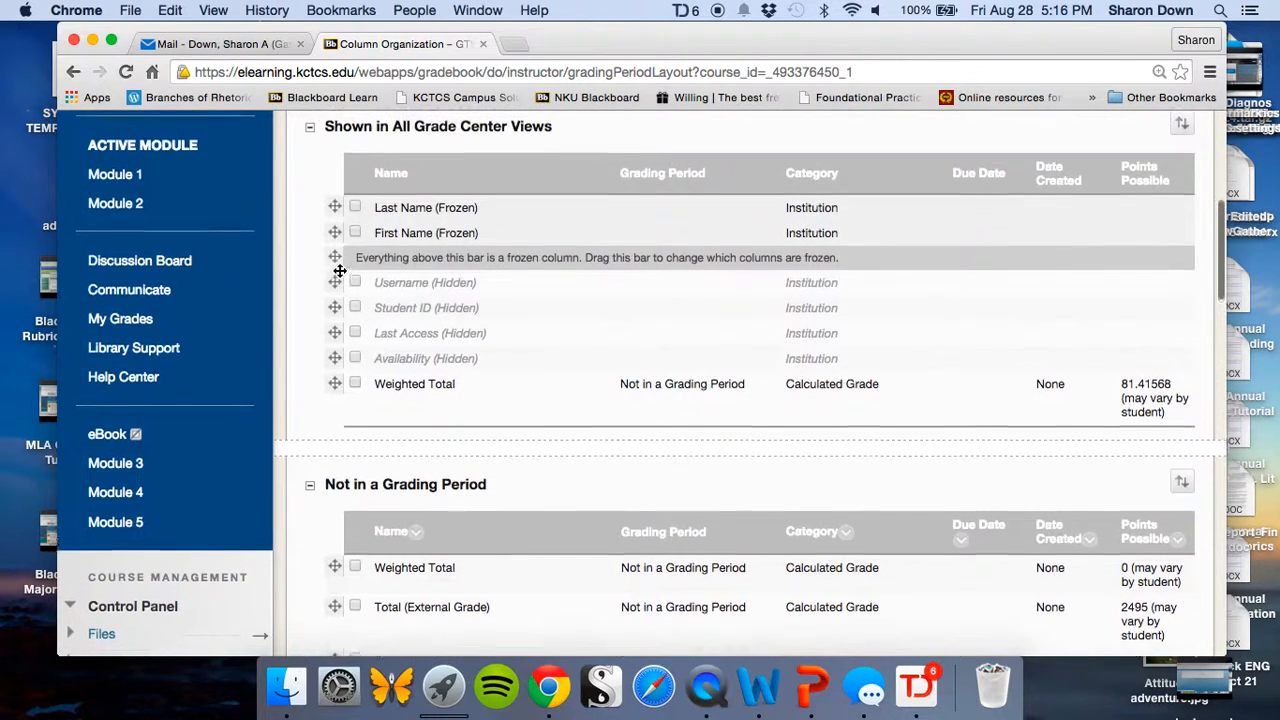
pyautogui.moveTo(331, 384); pyautogui.dragTo(331, 252)
# - Hide the Weighted Total and Total (External Grade) columns in the Not in a Grading Period table
pyautogui.scroll(-3, 428, 357)
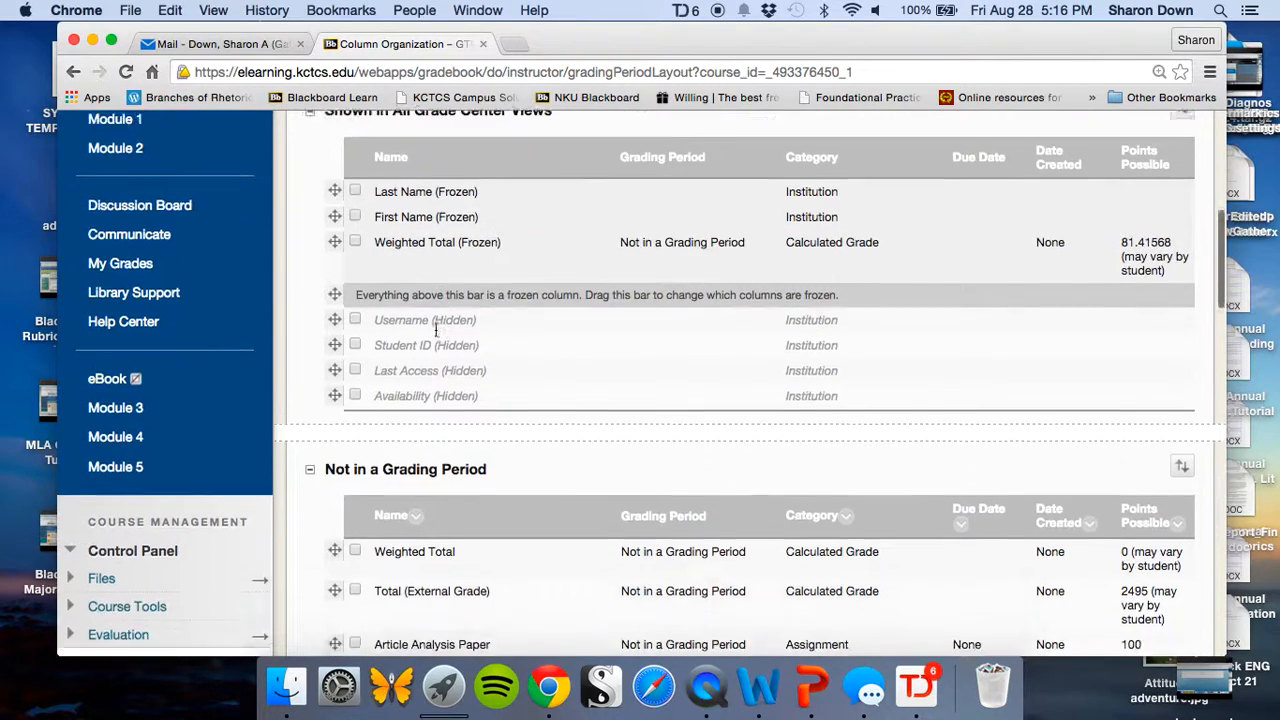
pyautogui.click(355, 500)
pyautogui.scroll(5, 356, 510)
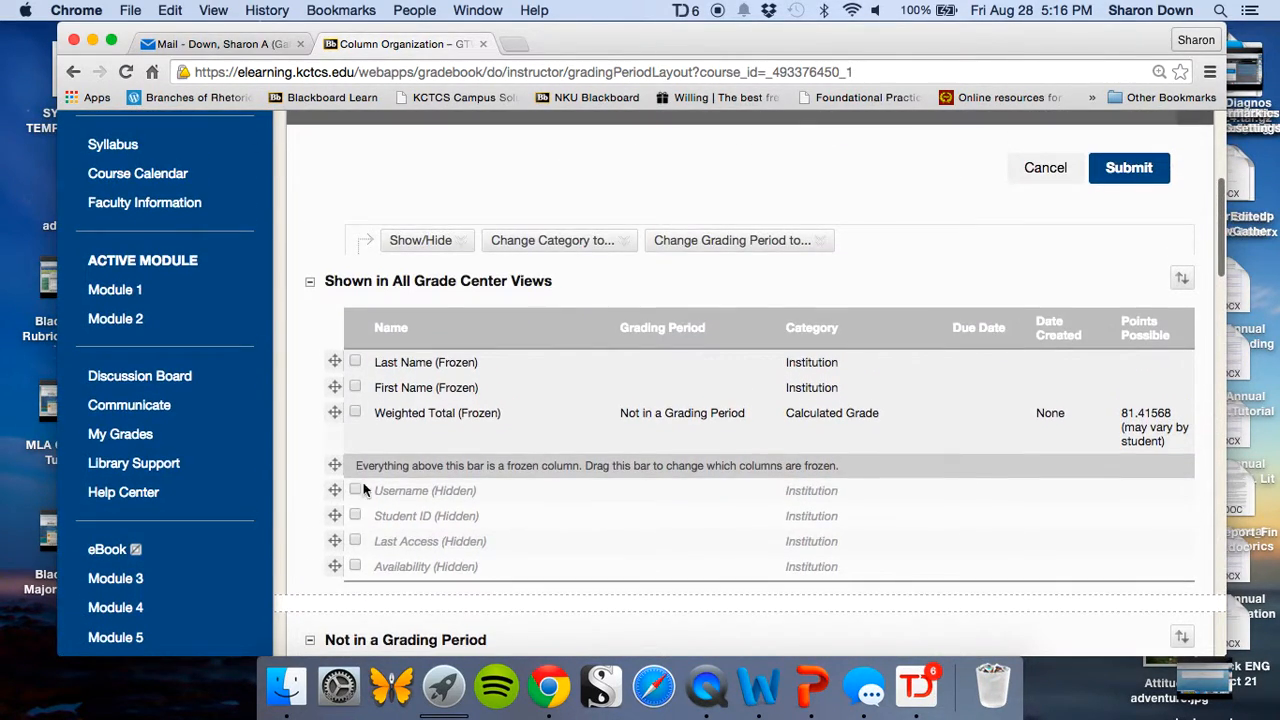
pyautogui.click(422, 240)
pyautogui.click(457, 268)
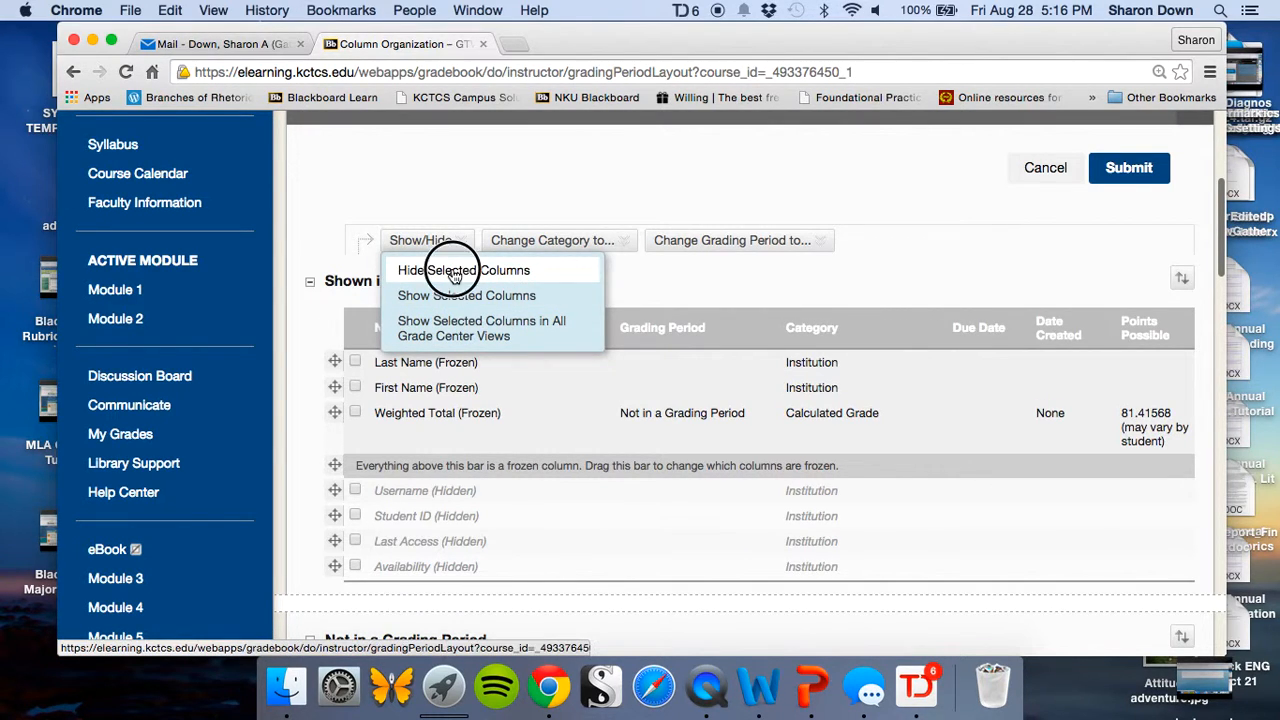
# - Move the Article Analysis Paper column directly below Peer Response for Essay 1 Draft
pyautogui.scroll(-6, 453, 268)
pyautogui.scroll(-1, 470, 350)
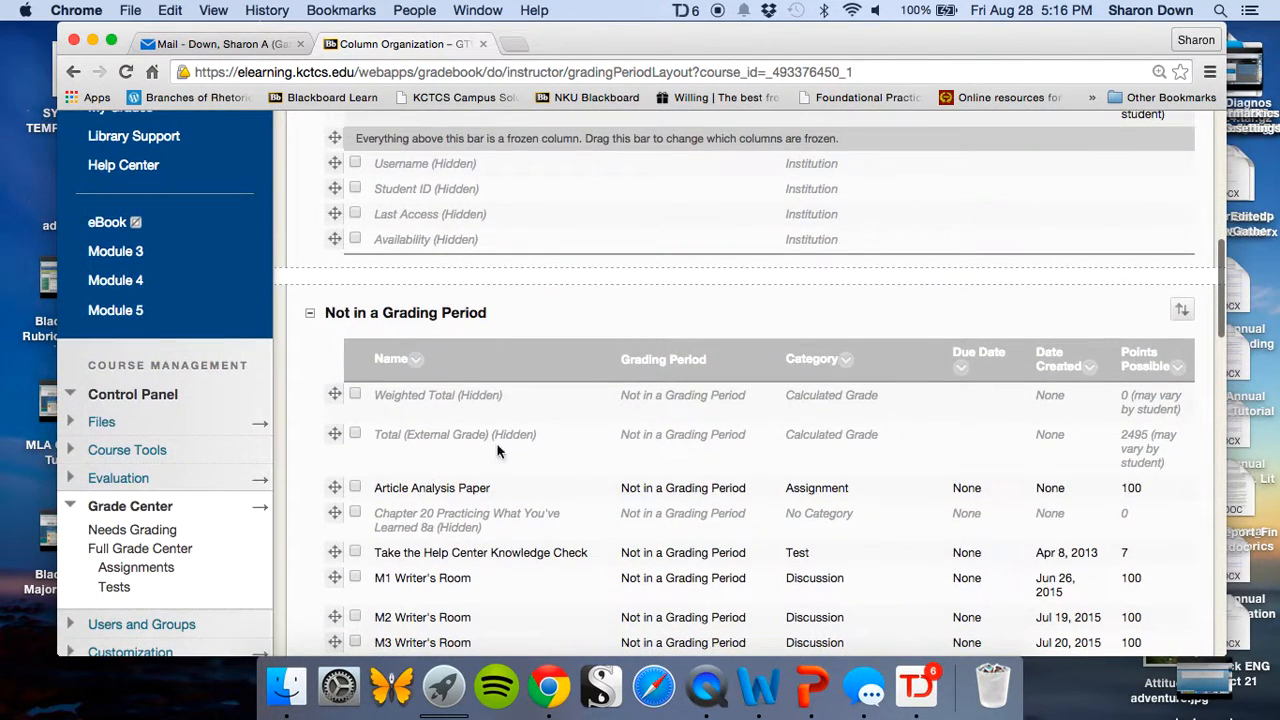
pyautogui.scroll(-2, 461, 408)
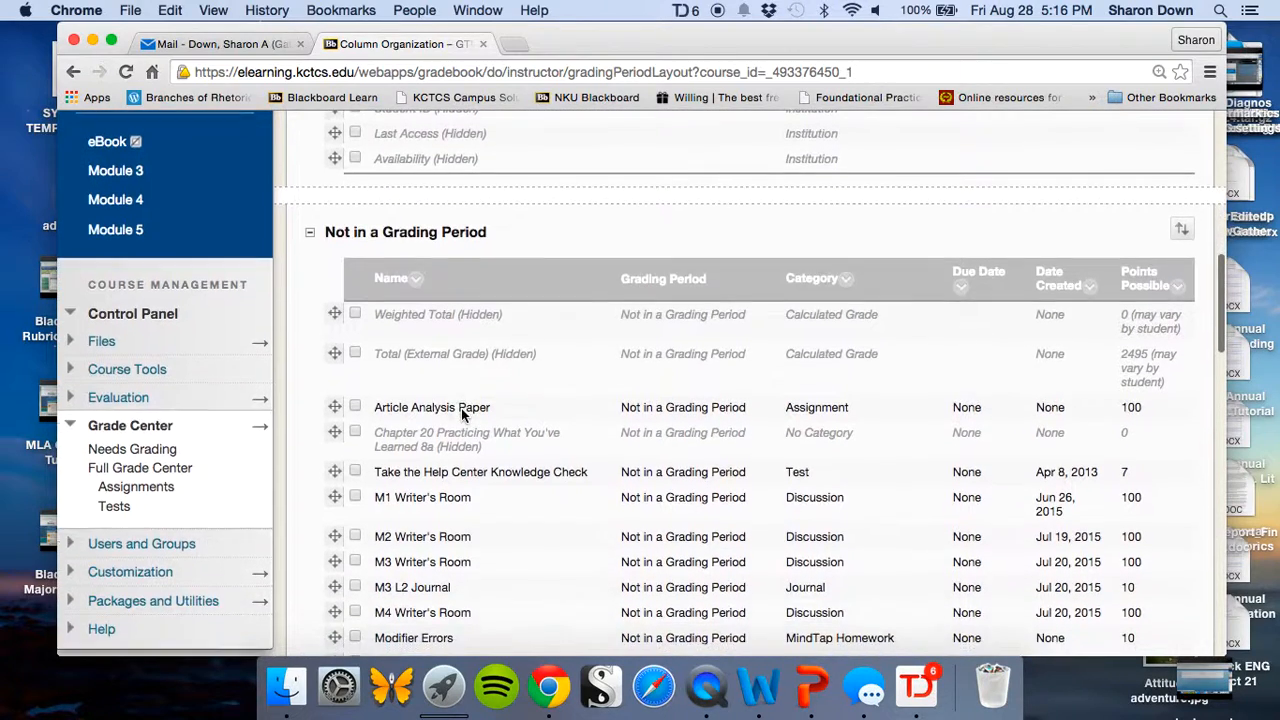
pyautogui.scroll(-2, 461, 408)
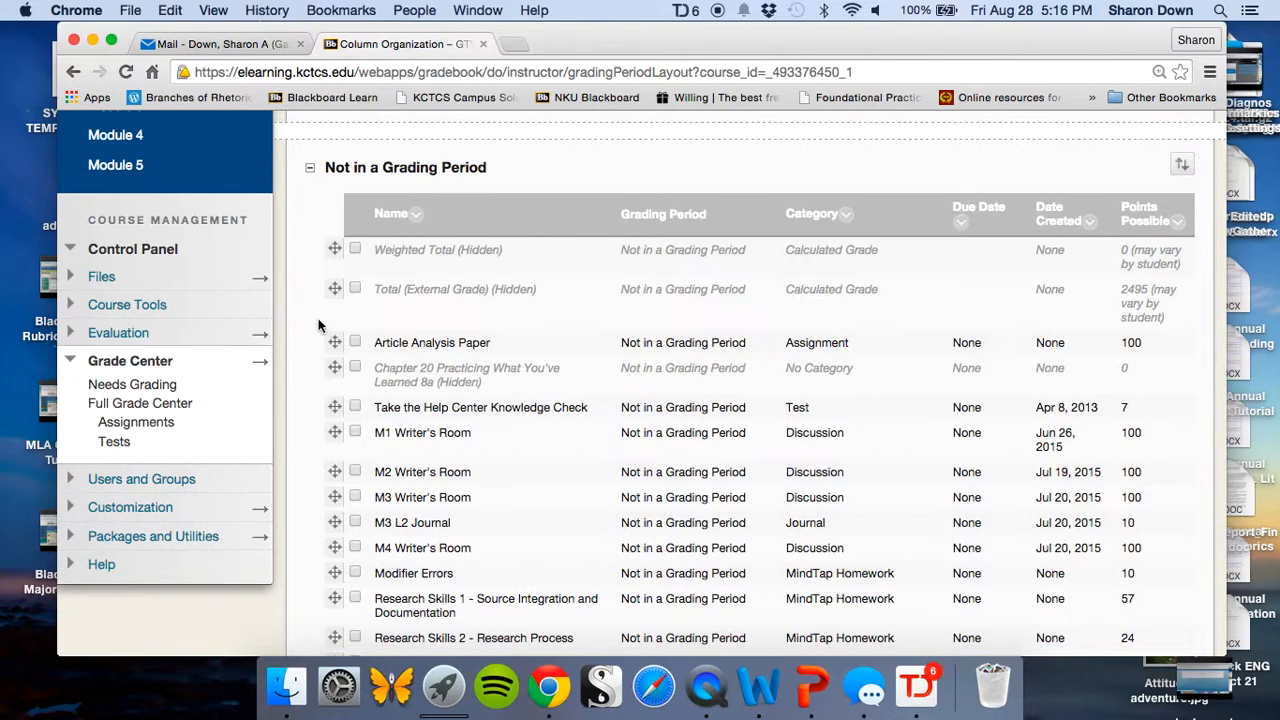
pyautogui.moveTo(337, 342); pyautogui.dragTo(402, 683)
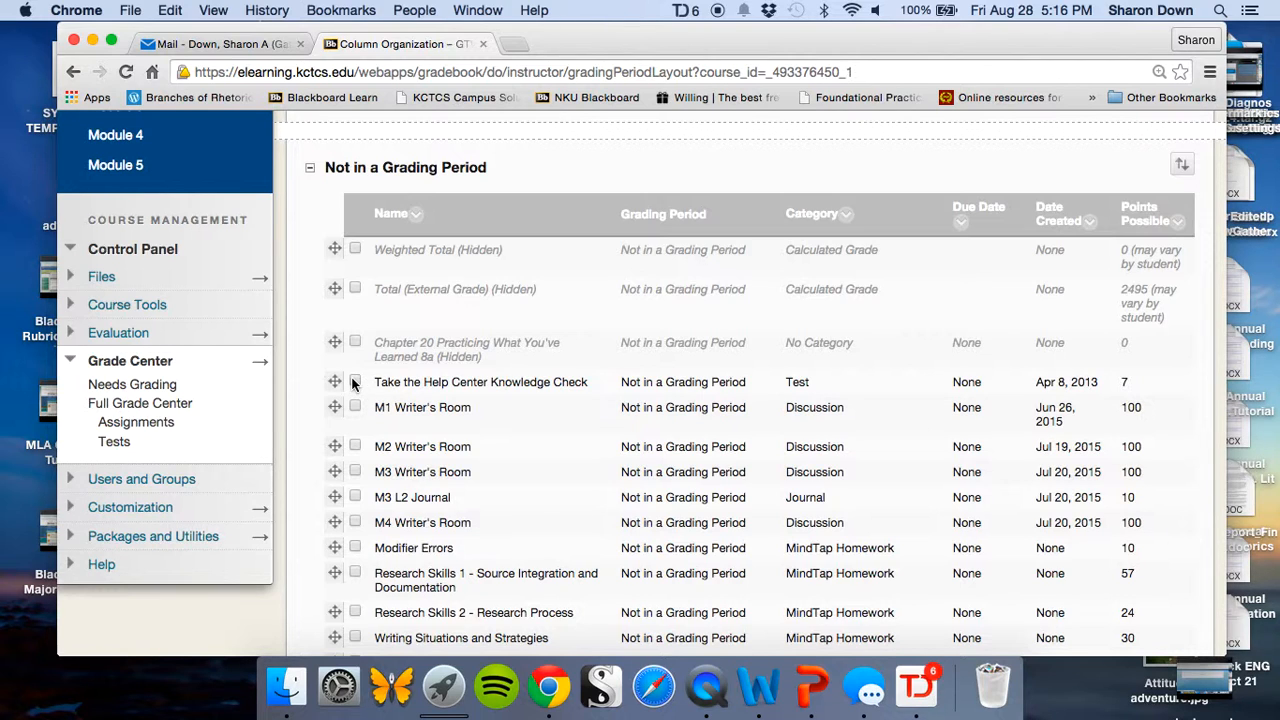
# - Change the category of the Take the Help Center Knowledge Check column to No Category
pyautogui.scroll(10, 353, 382)
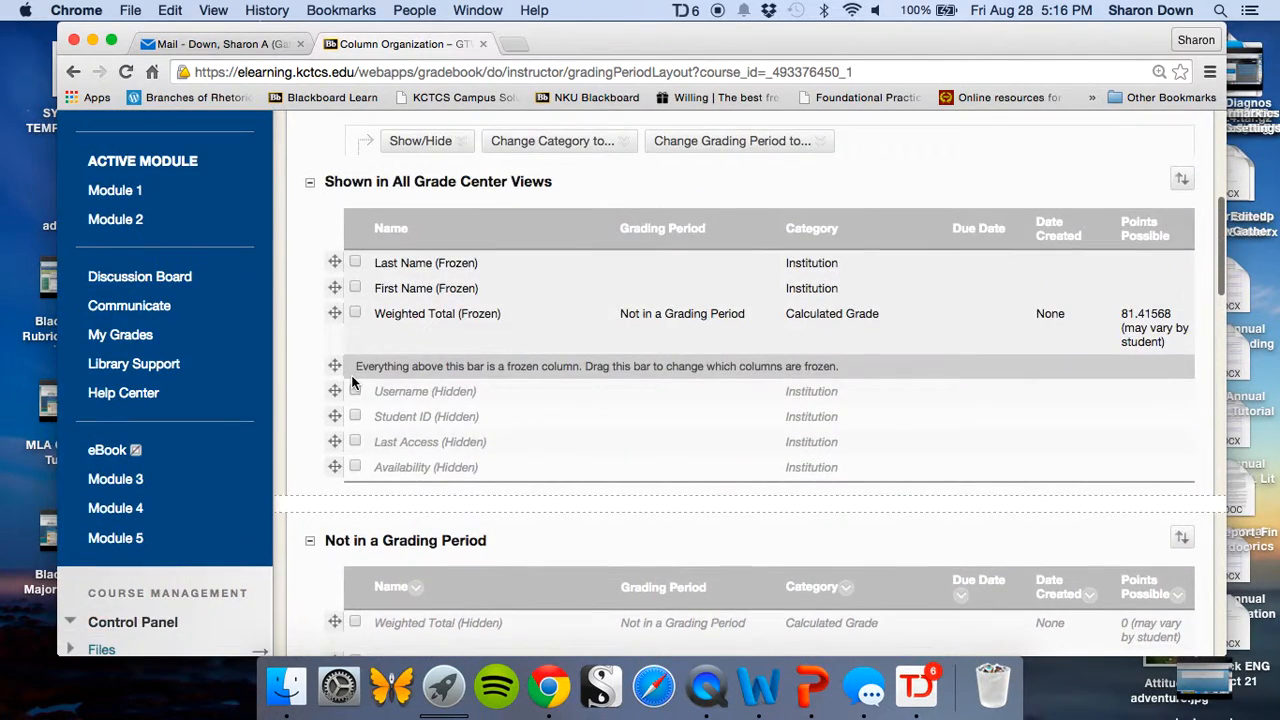
pyautogui.click(622, 170)
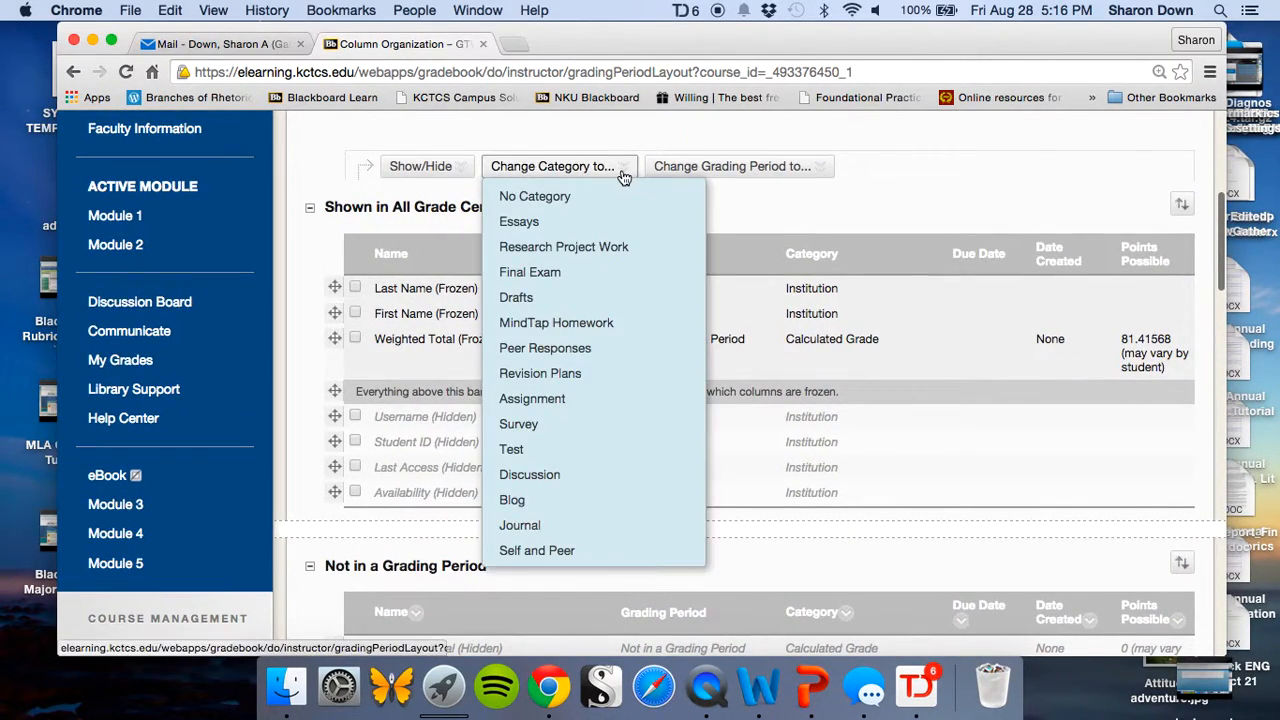
pyautogui.click(566, 197)
# - Move the Student Introductions column up the table to directly below Take the Help Center Knowledge Check
pyautogui.scroll(-12, 565, 194)
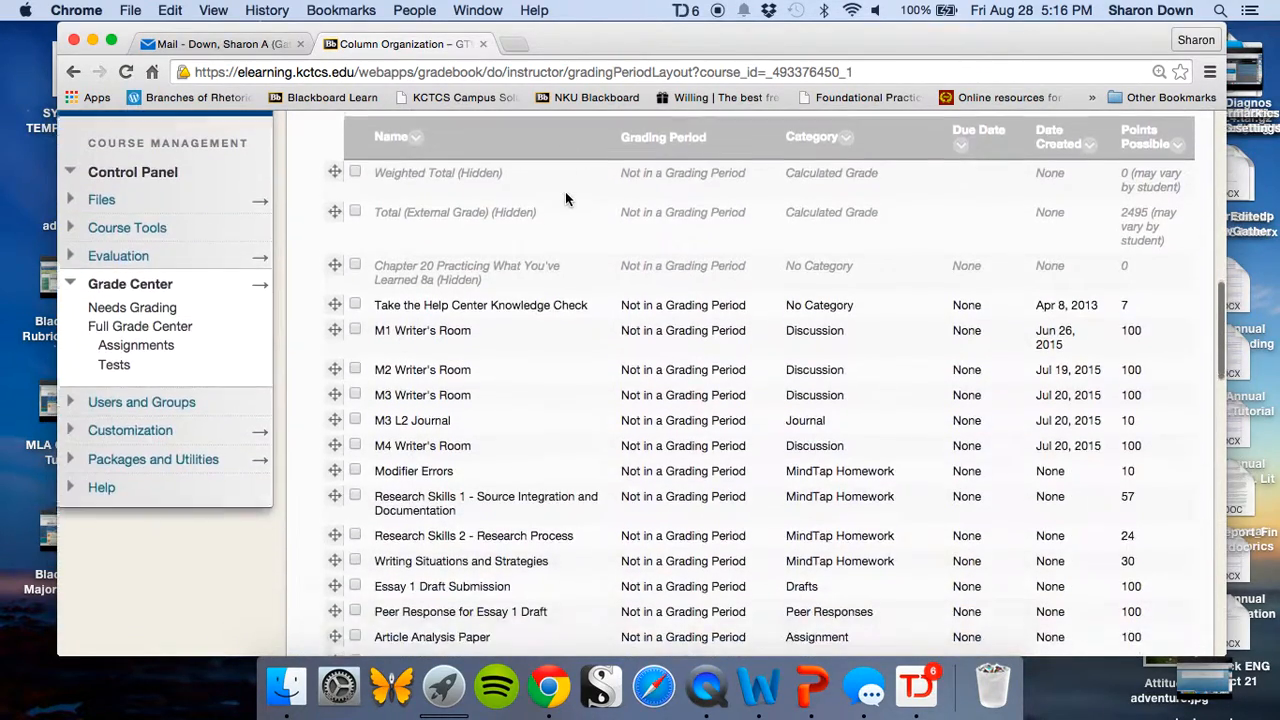
pyautogui.scroll(-2, 565, 198)
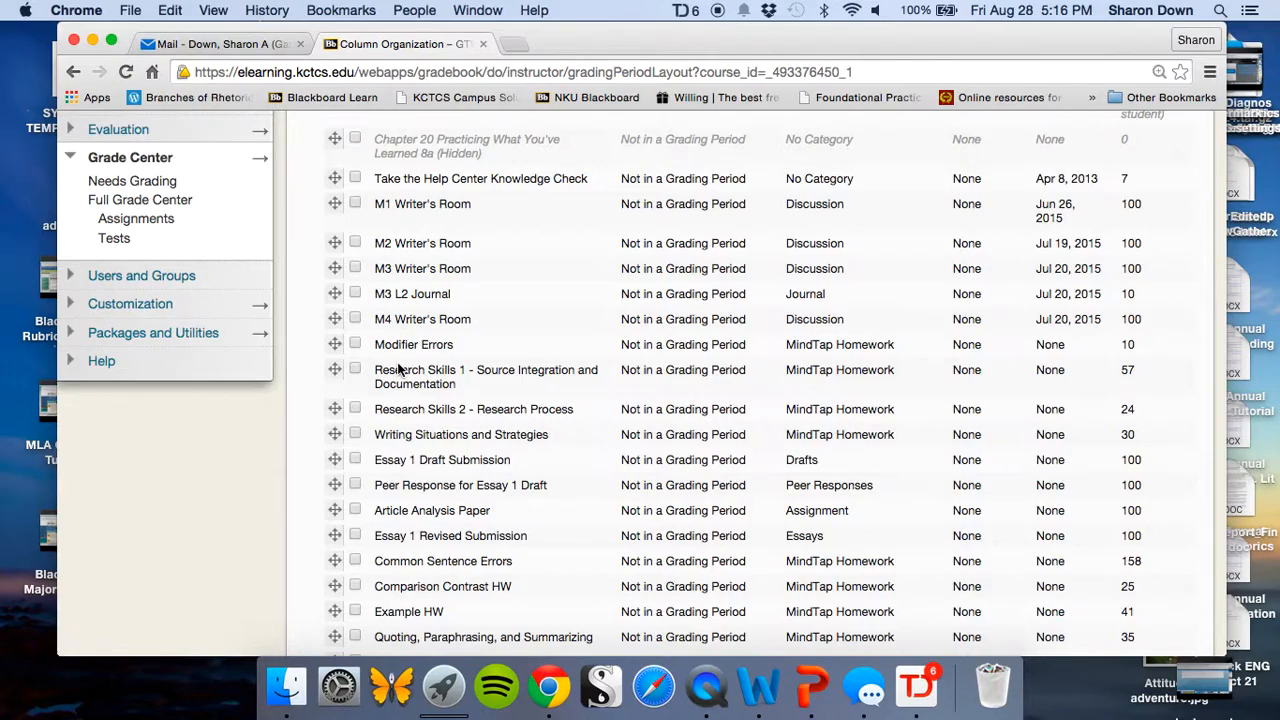
pyautogui.scroll(-20, 397, 370)
pyautogui.scroll(-2, 397, 370)
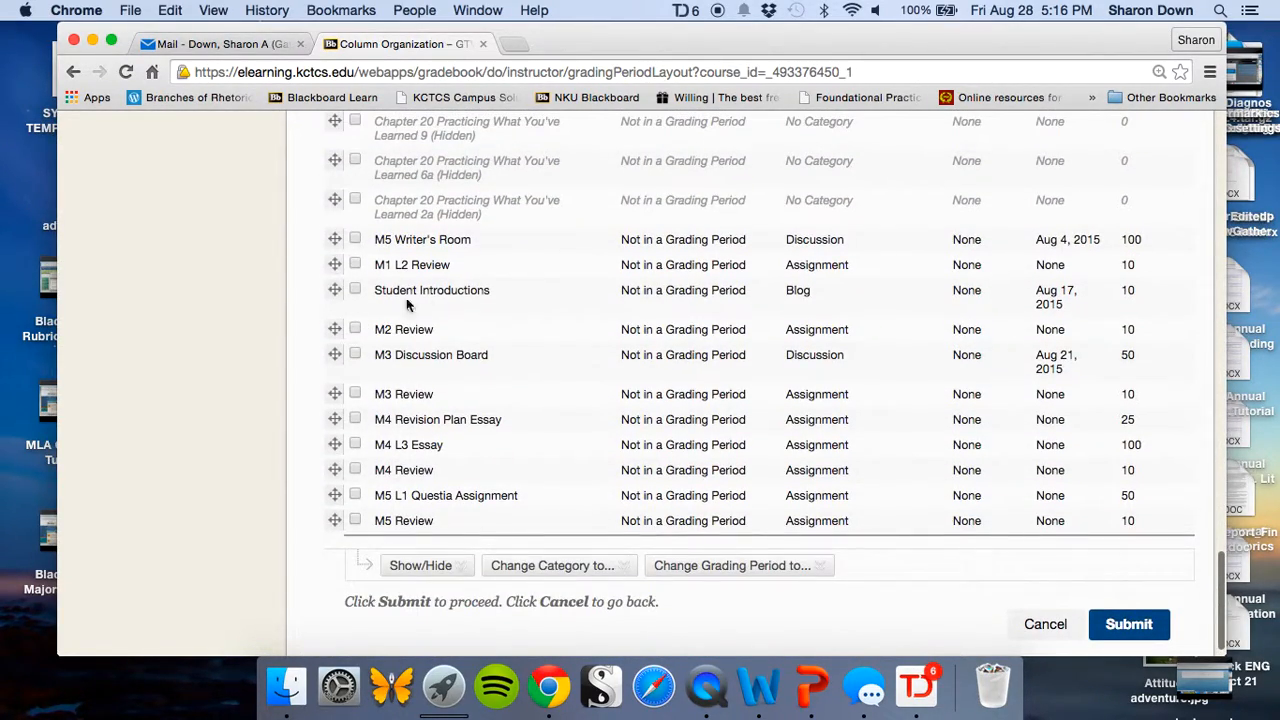
pyautogui.moveTo(333, 289); pyautogui.dragTo(344, 57)
pyautogui.scroll(12, 420, 305)
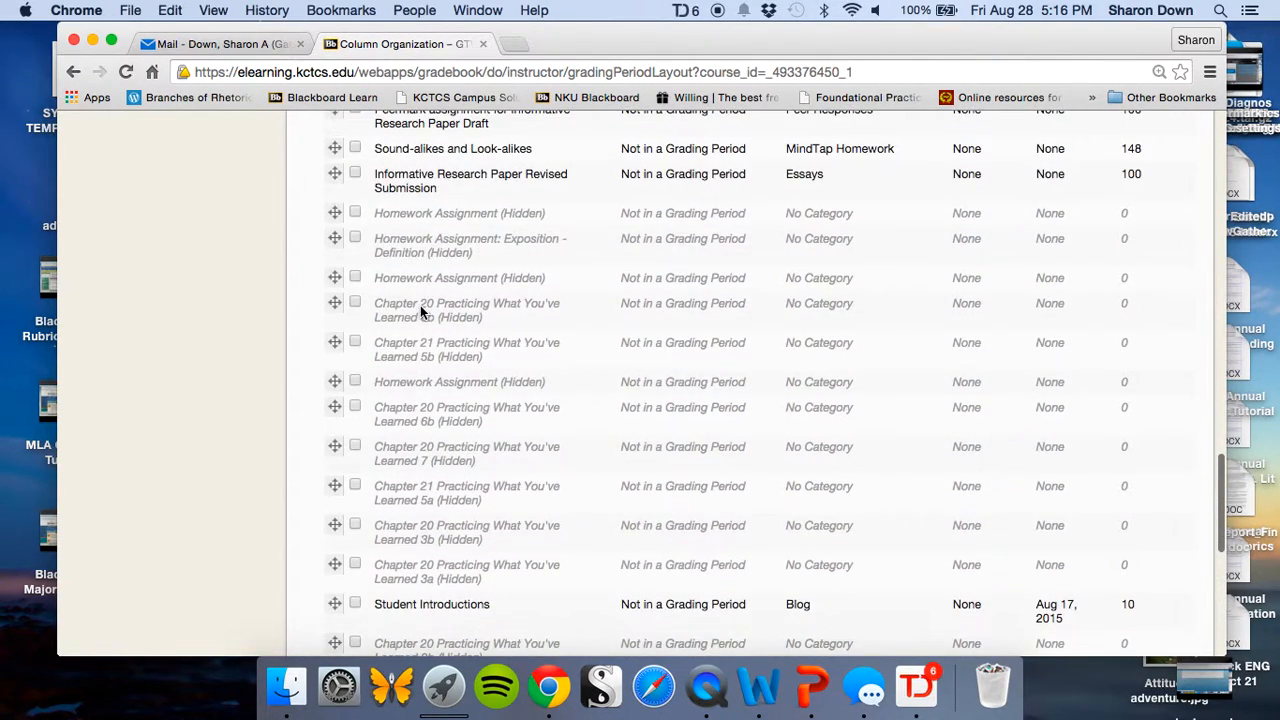
pyautogui.scroll(-1, 420, 305)
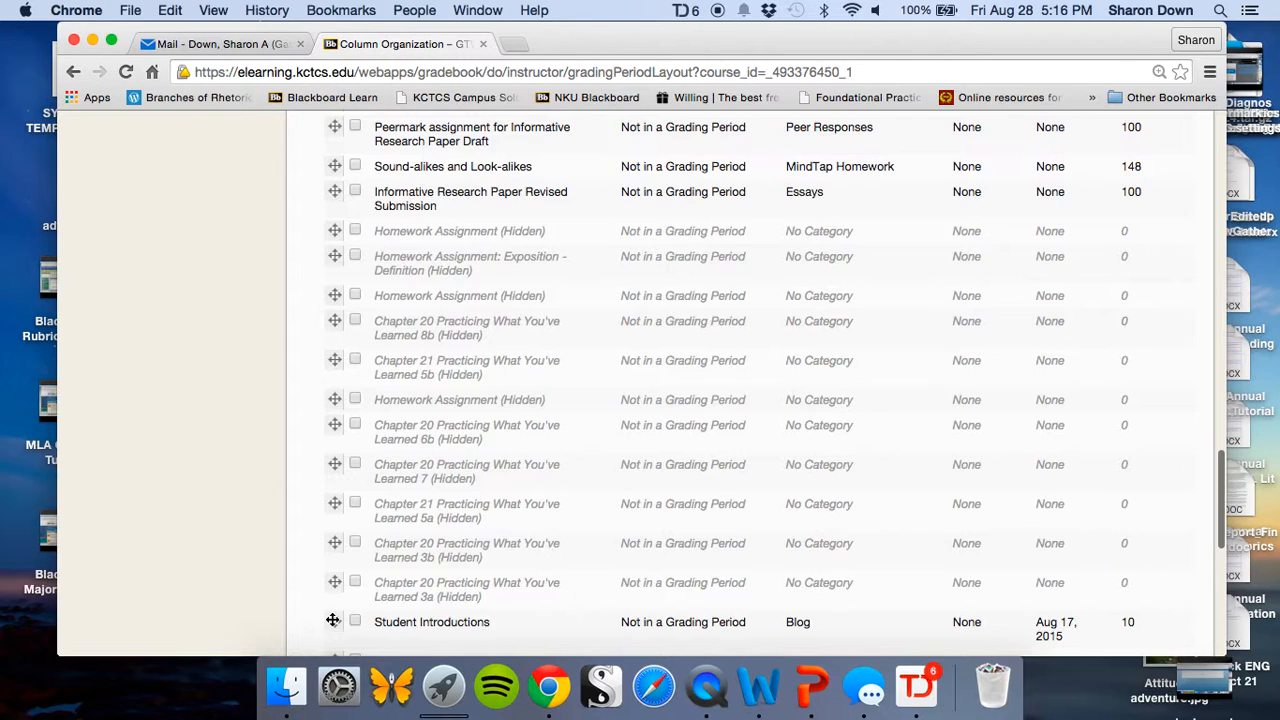
pyautogui.moveTo(336, 621); pyautogui.dragTo(348, 117)
pyautogui.scroll(6, 352, 190)
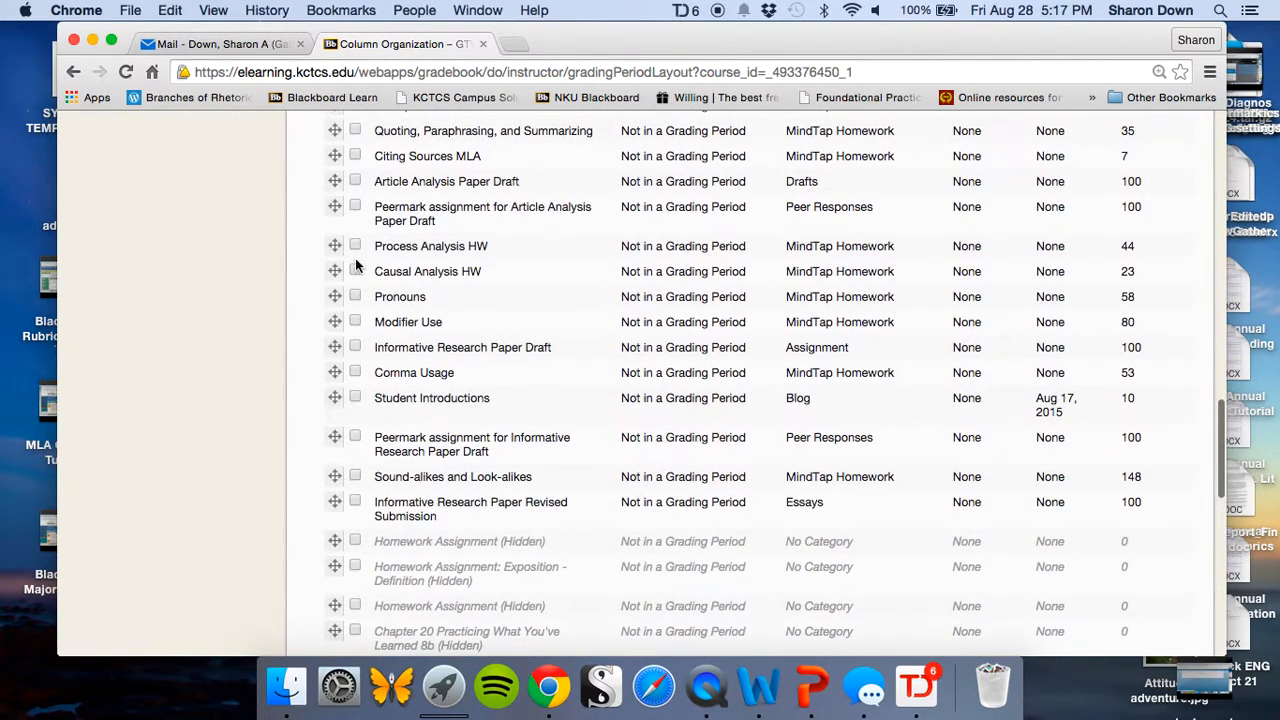
pyautogui.moveTo(337, 398); pyautogui.dragTo(340, 150)
pyautogui.scroll(5, 341, 150)
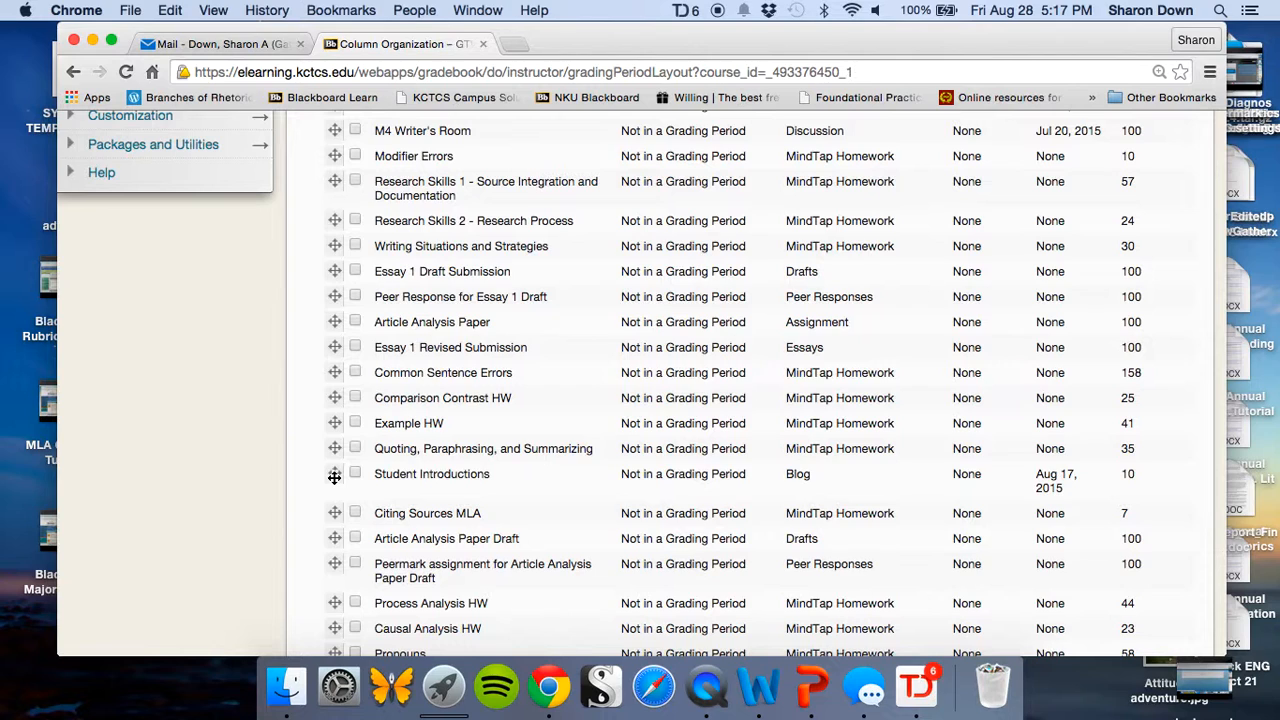
pyautogui.moveTo(334, 477); pyautogui.dragTo(336, 250)
pyautogui.scroll(5, 340, 250)
pyautogui.moveTo(337, 486); pyautogui.dragTo(352, 265)
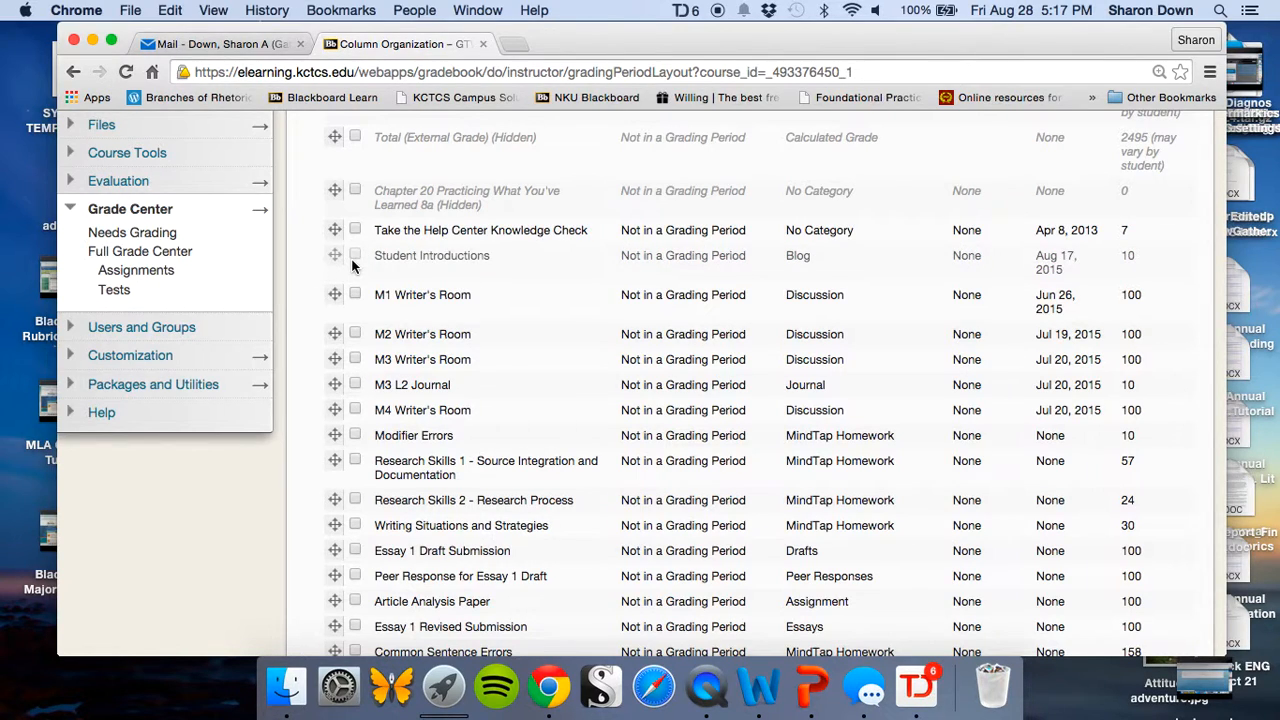
# - Change the category of the Student Introductions column to Discussion
pyautogui.scroll(10, 366, 310)
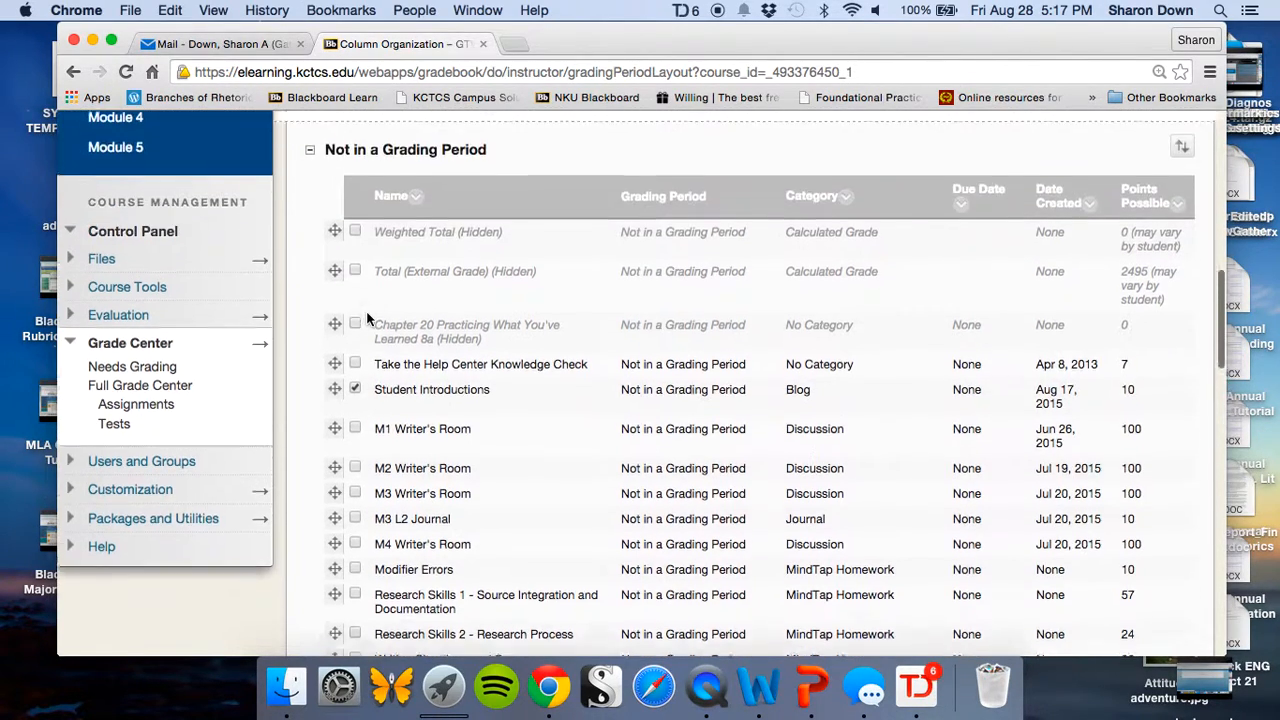
pyautogui.scroll(2, 366, 313)
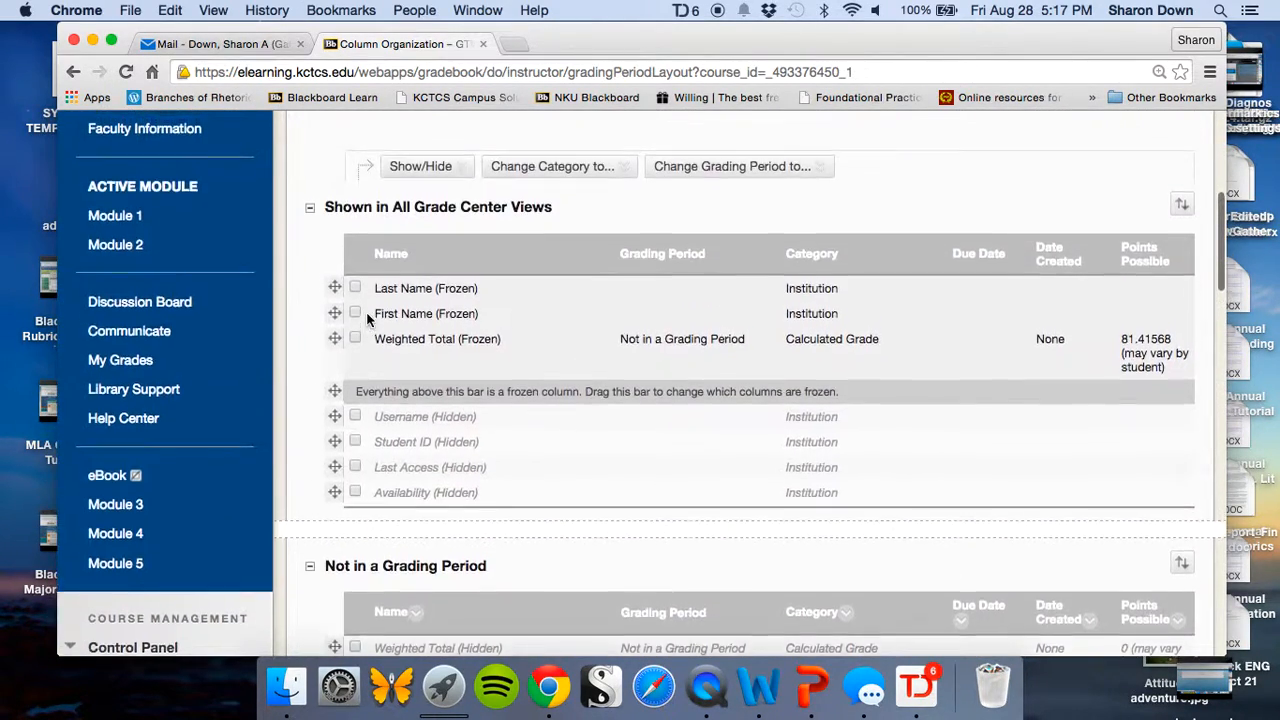
pyautogui.click(597, 166)
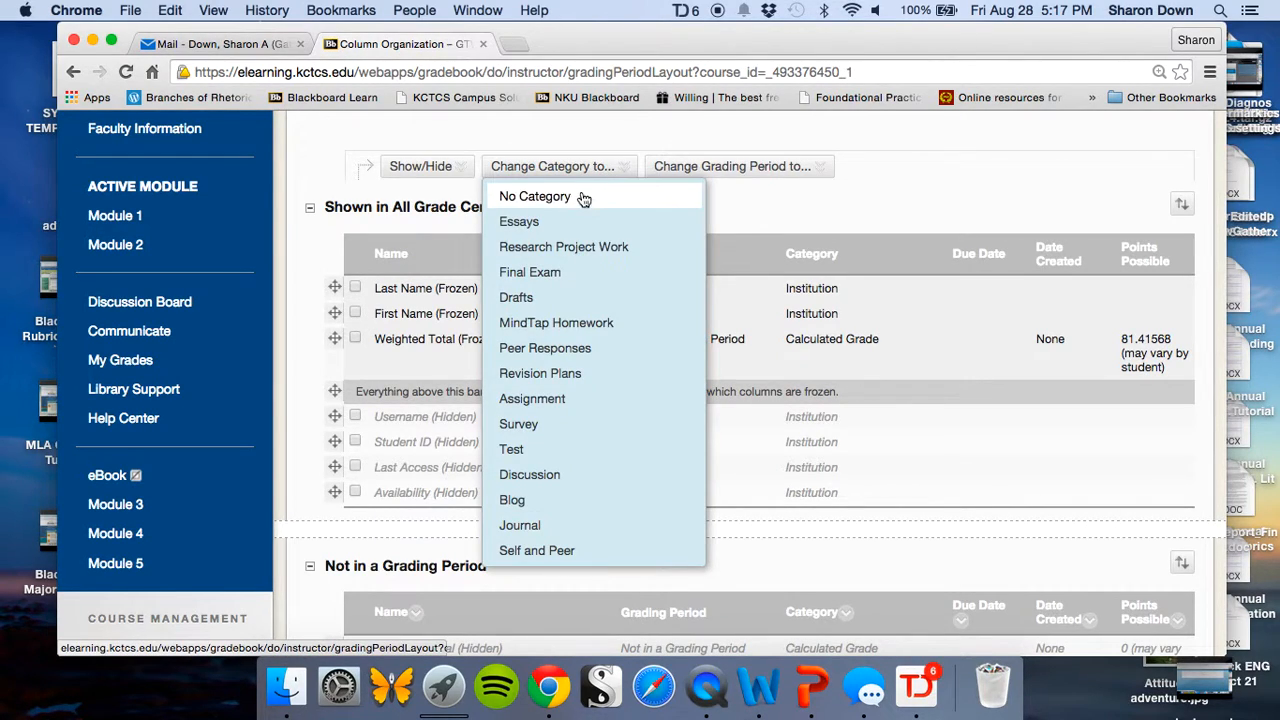
pyautogui.click(540, 474)
# - Change the category of the Essay 1 Revised Submission column to No Category
pyautogui.scroll(-10, 543, 478)
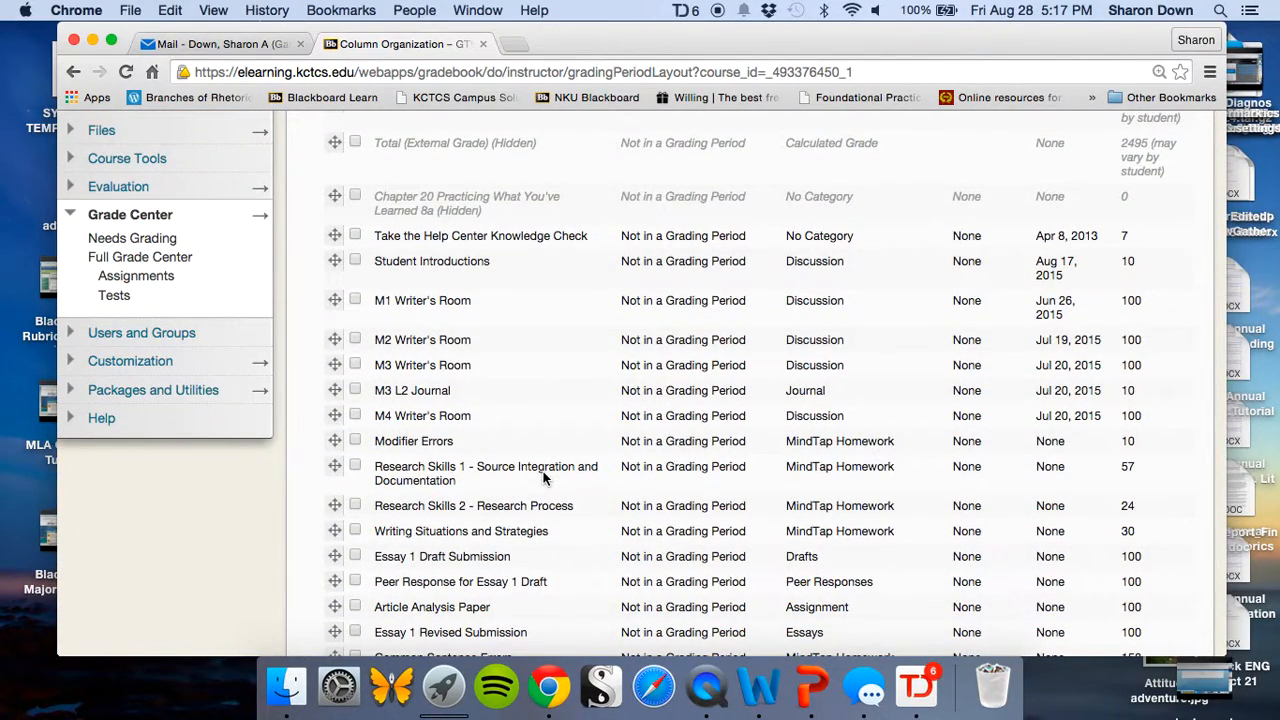
pyautogui.scroll(-5, 543, 478)
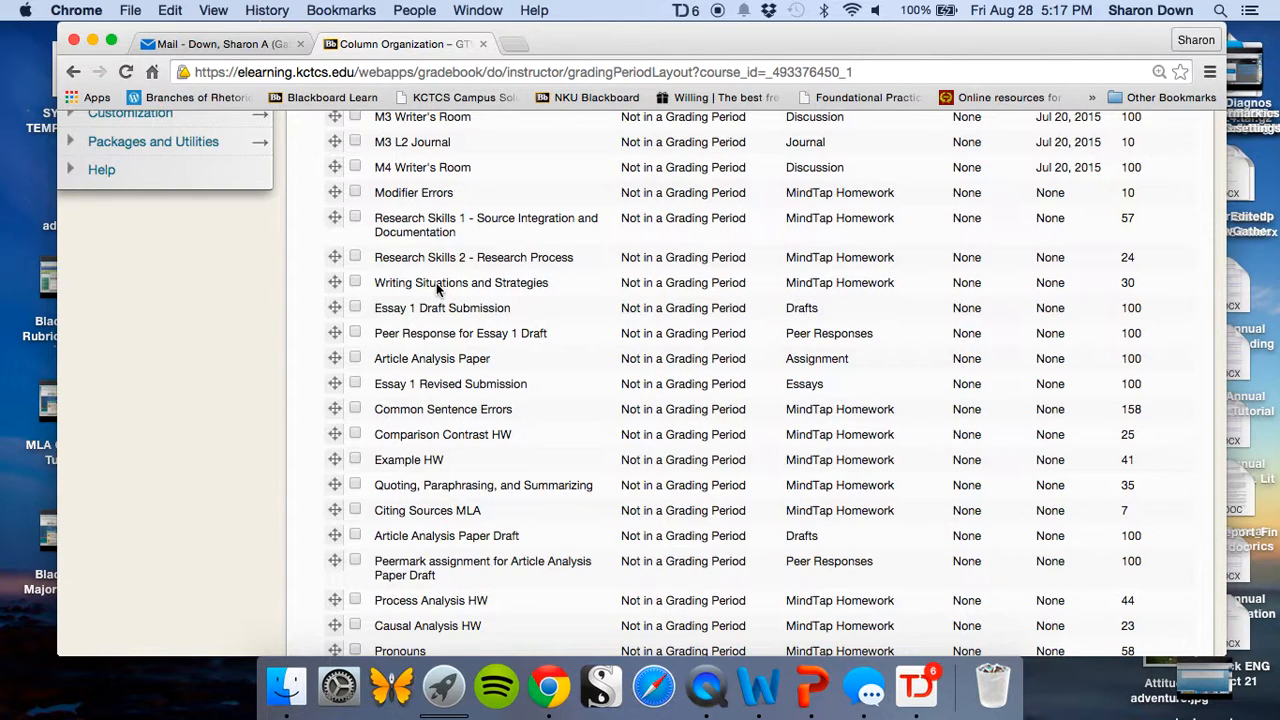
pyautogui.scroll(-2, 437, 289)
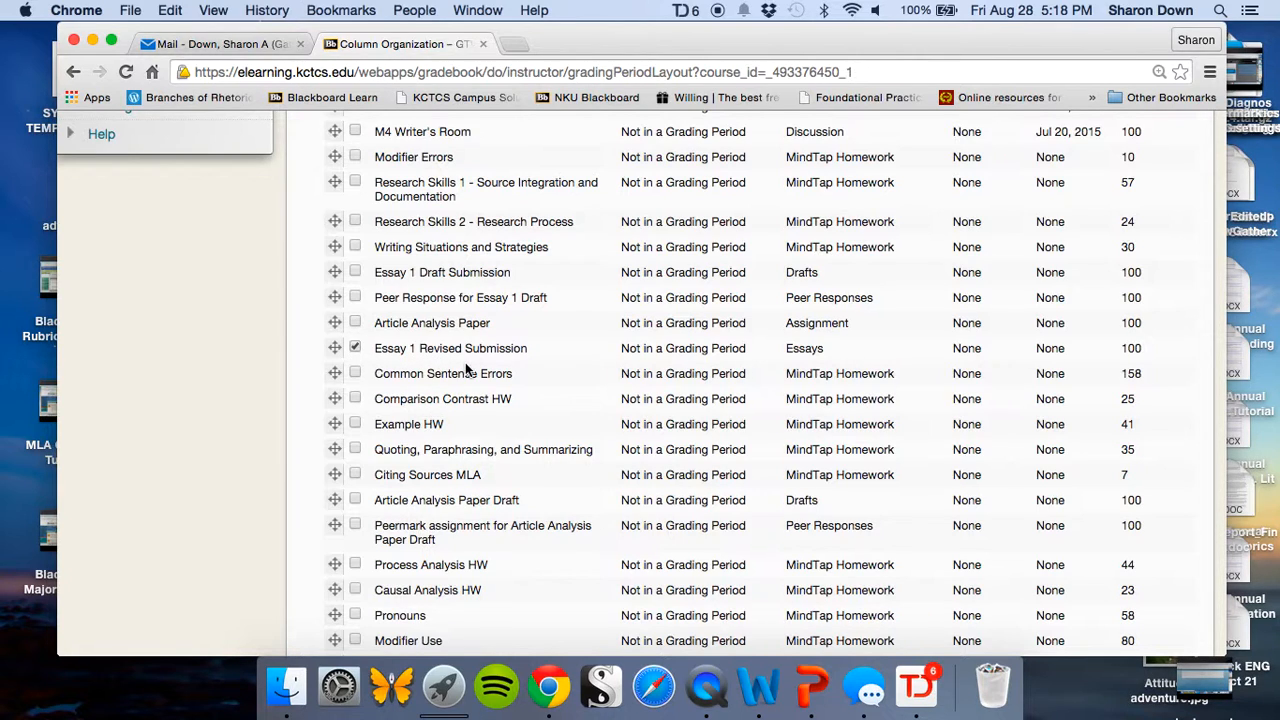
pyautogui.scroll(15, 465, 362)
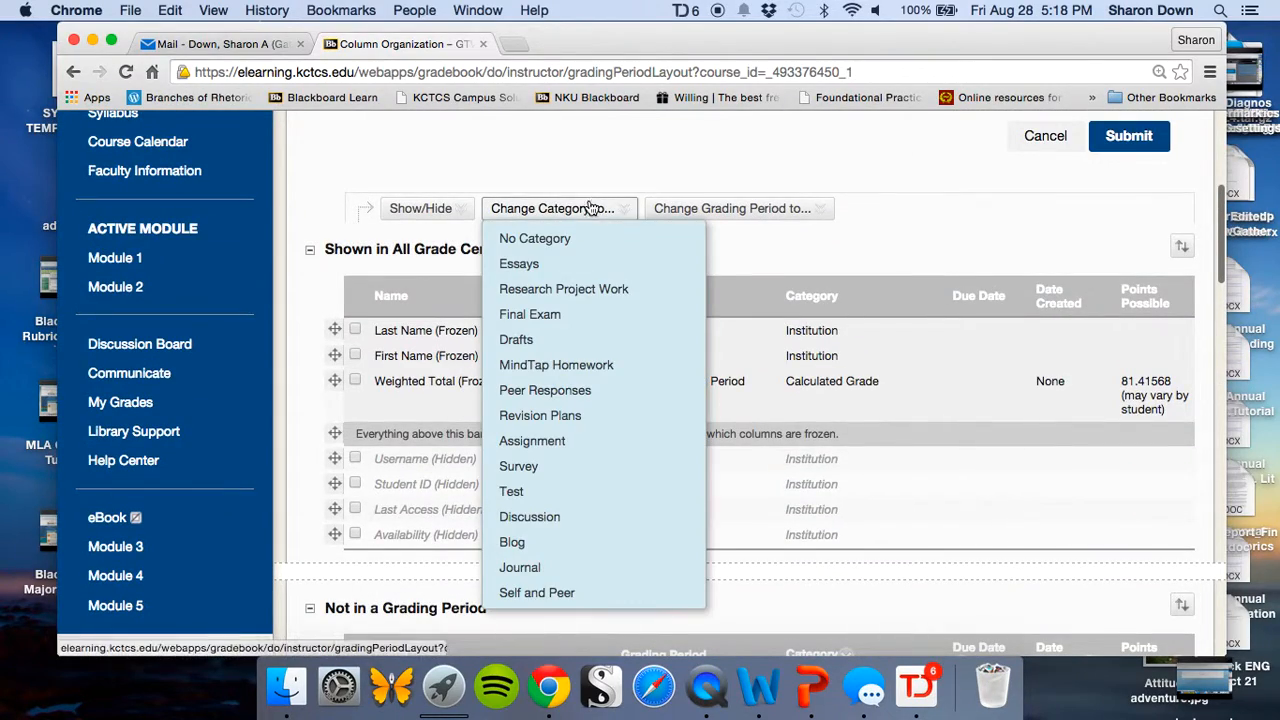
# - Review the order and assigned categories of all columns in the Not in a Grading Period table
pyautogui.scroll(-15, 590, 300)
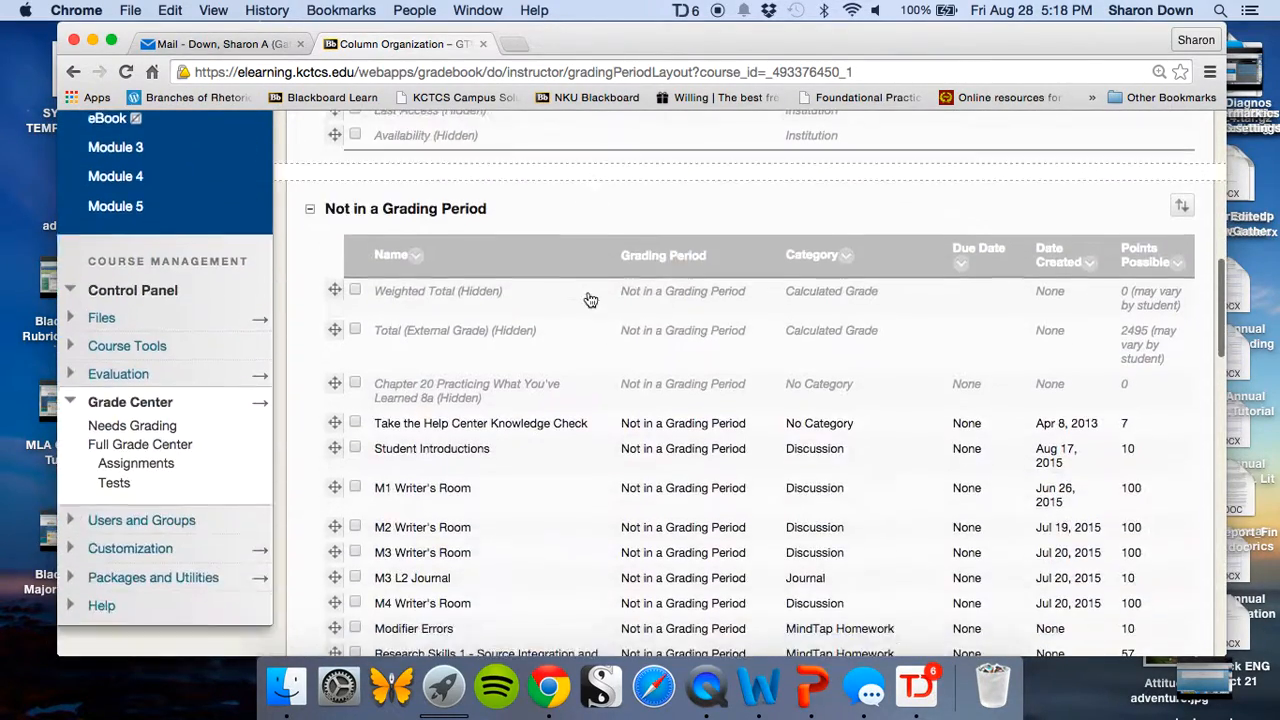
pyautogui.scroll(-2, 588, 298)
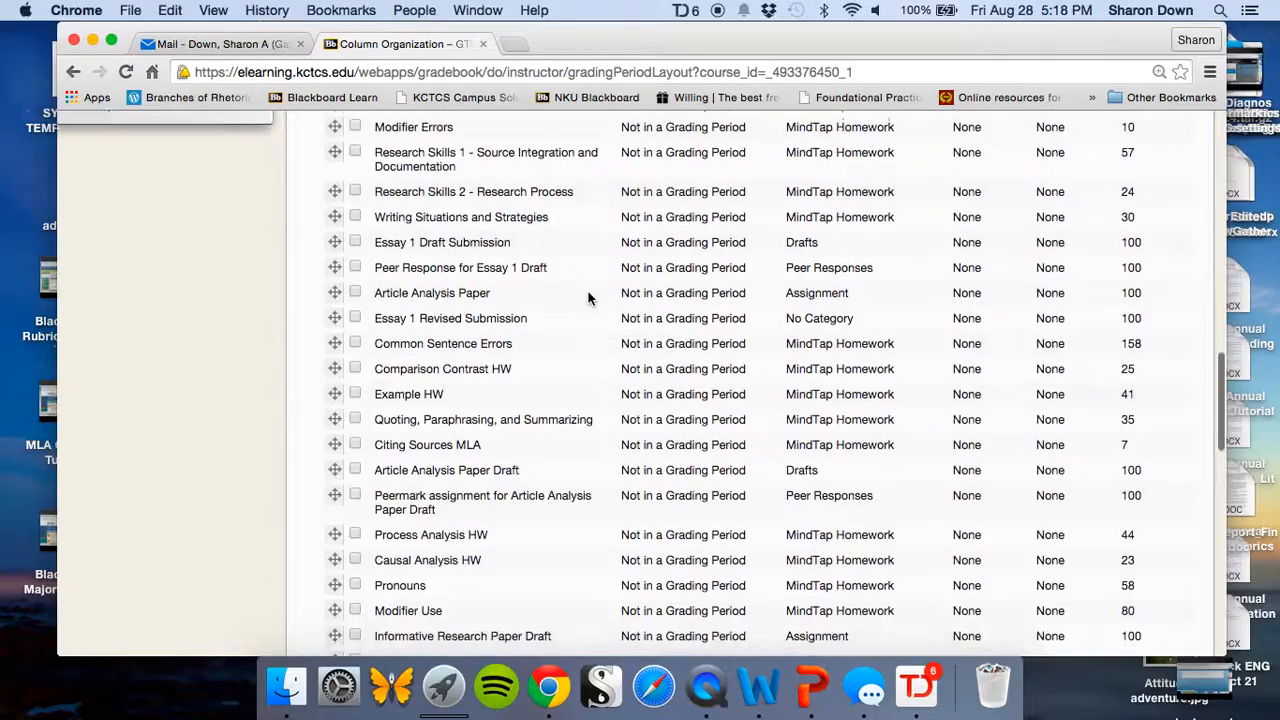
pyautogui.scroll(-2, 588, 298)
pyautogui.scroll(1, 588, 298)
pyautogui.scroll(-5, 588, 298)
pyautogui.scroll(-10, 588, 297)
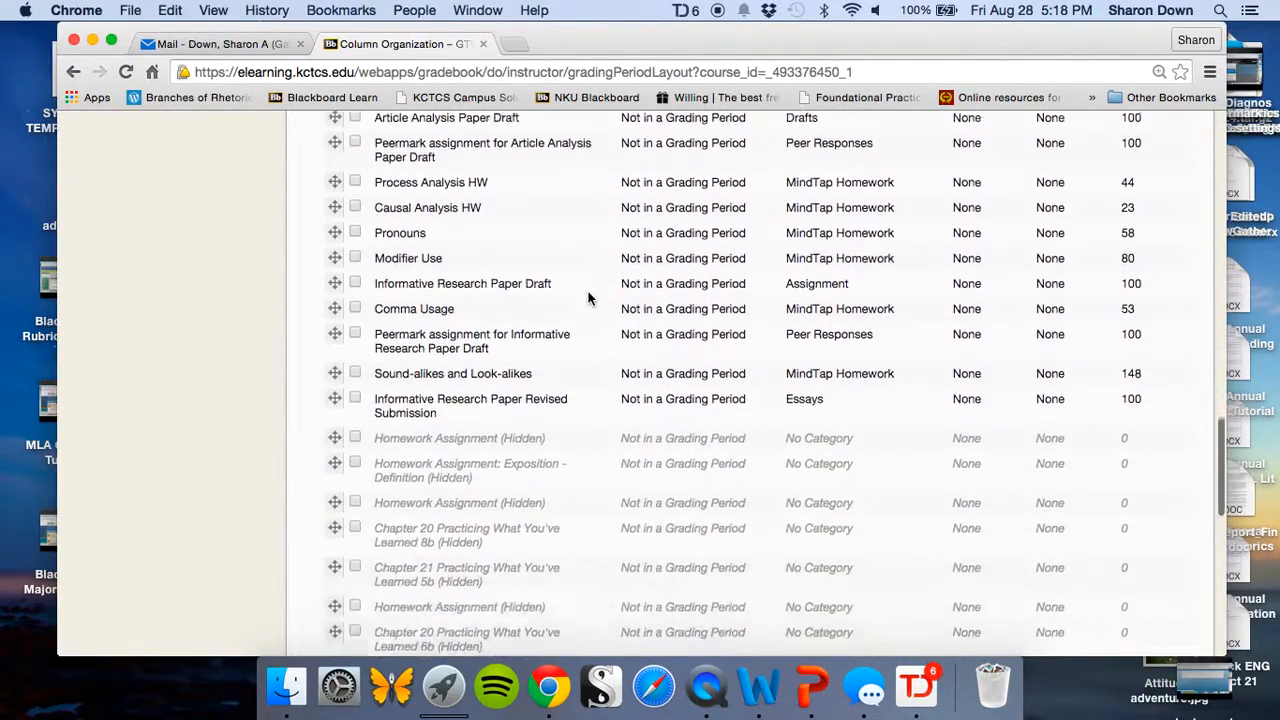
pyautogui.scroll(3, 588, 298)
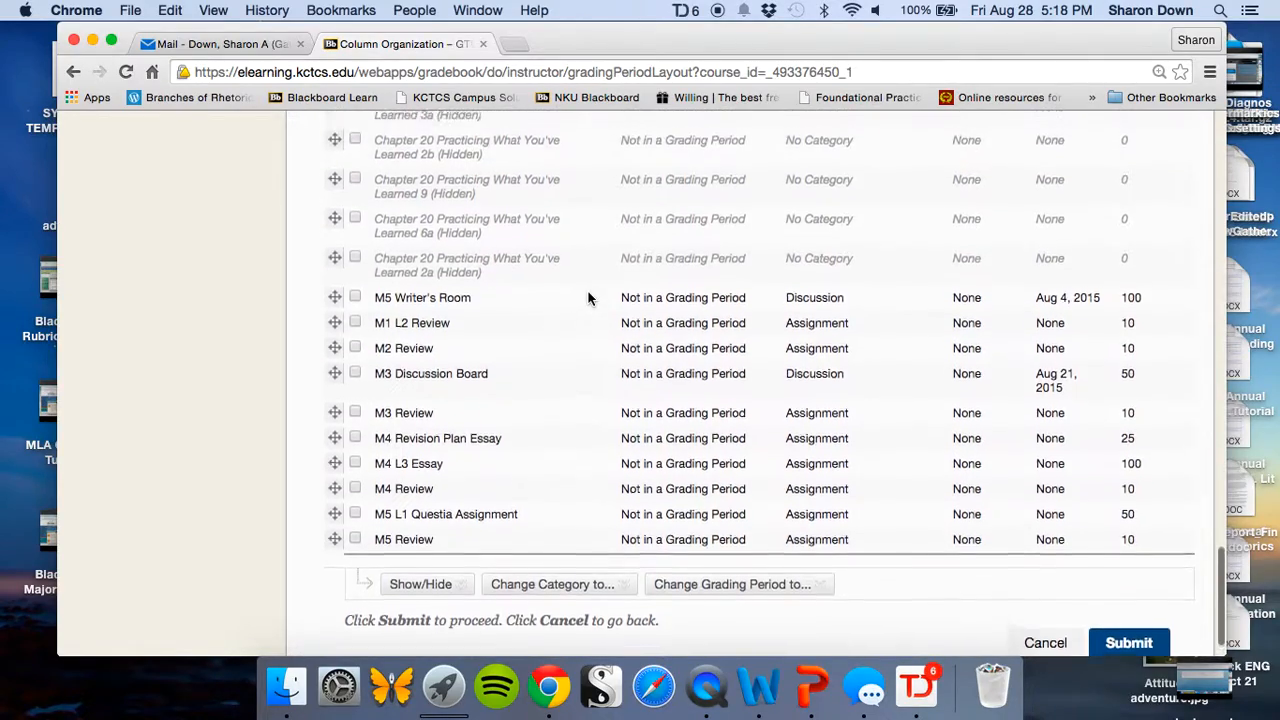
pyautogui.scroll(6, 588, 298)
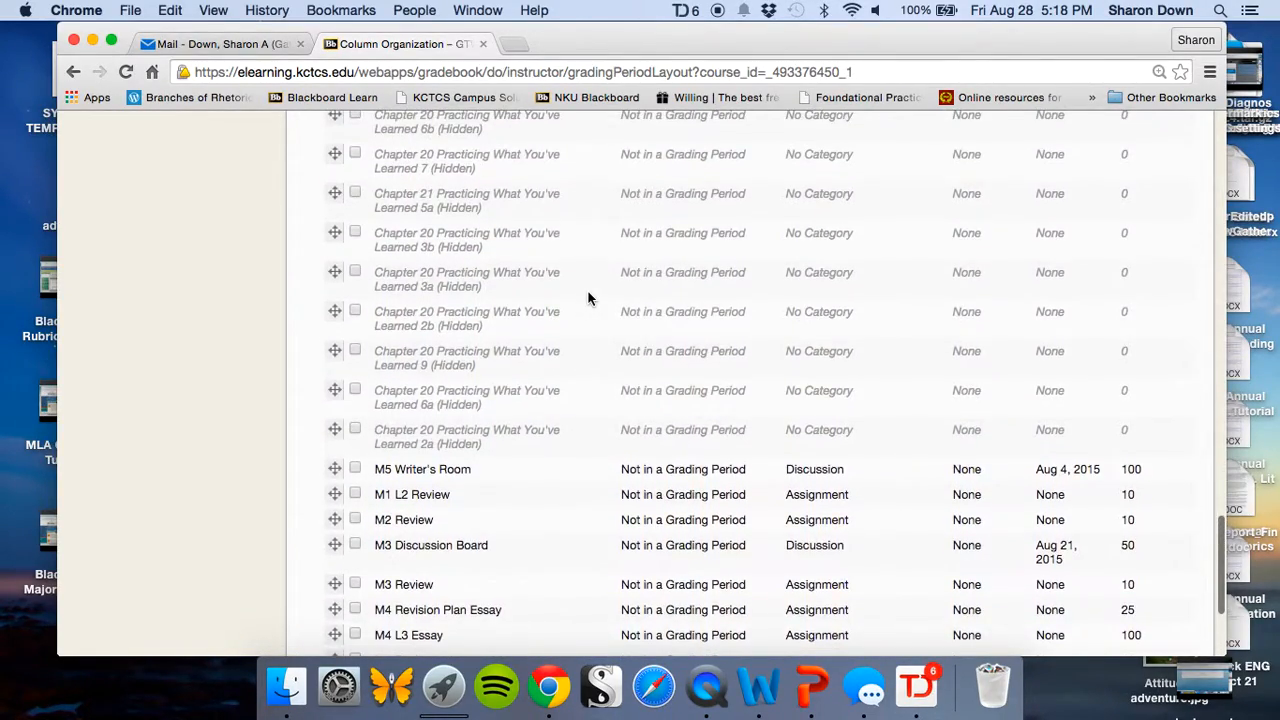
pyautogui.scroll(12, 588, 297)
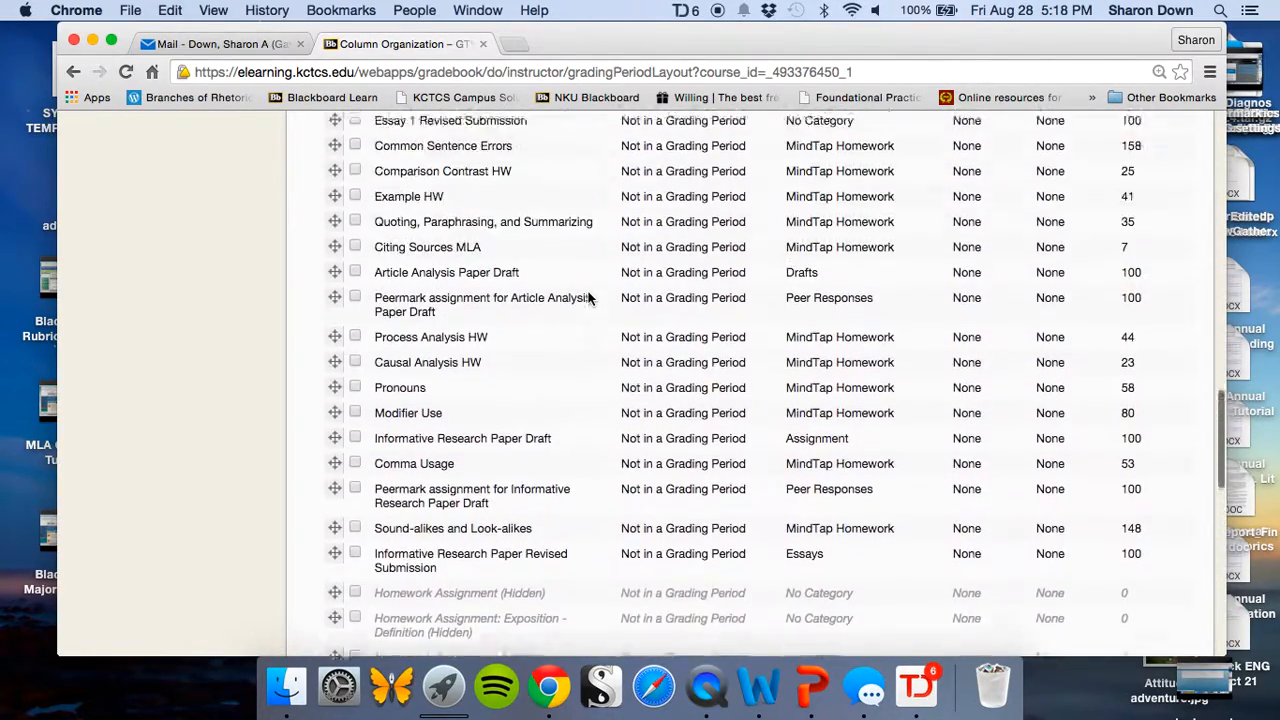
# - Submit the column organization changes to return to the grade center
pyautogui.scroll(10, 588, 297)
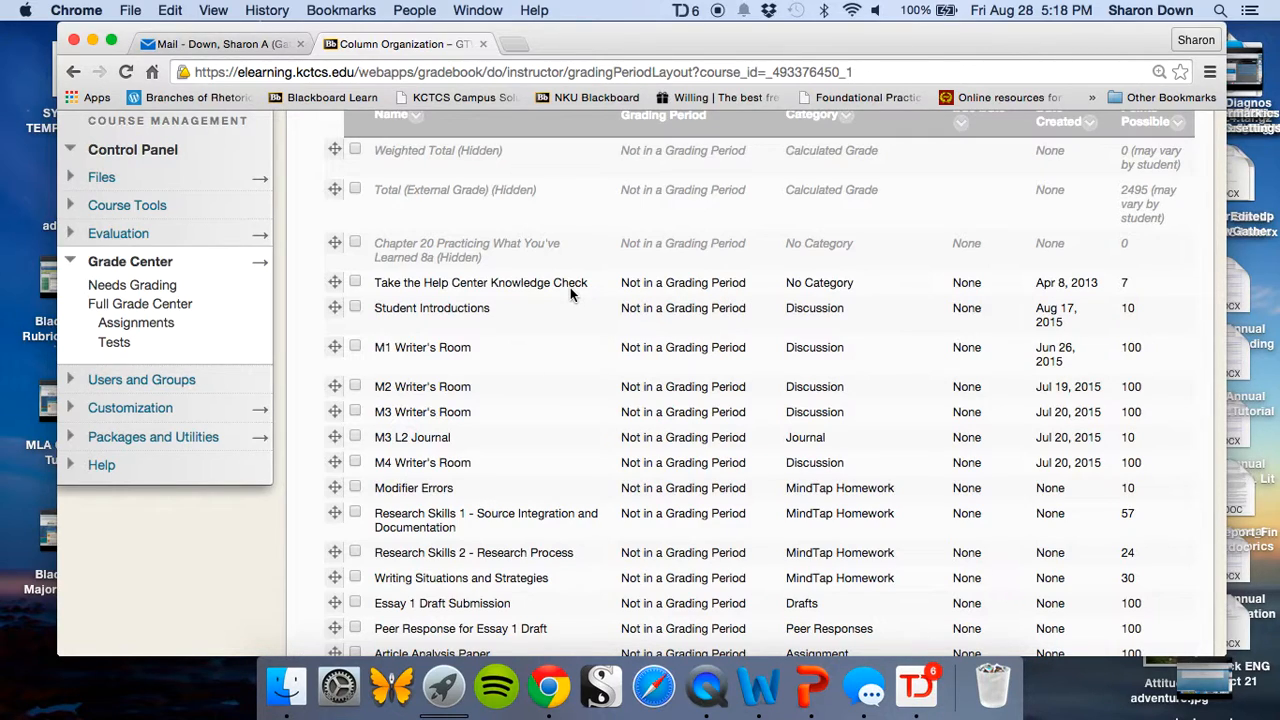
pyautogui.scroll(10, 531, 312)
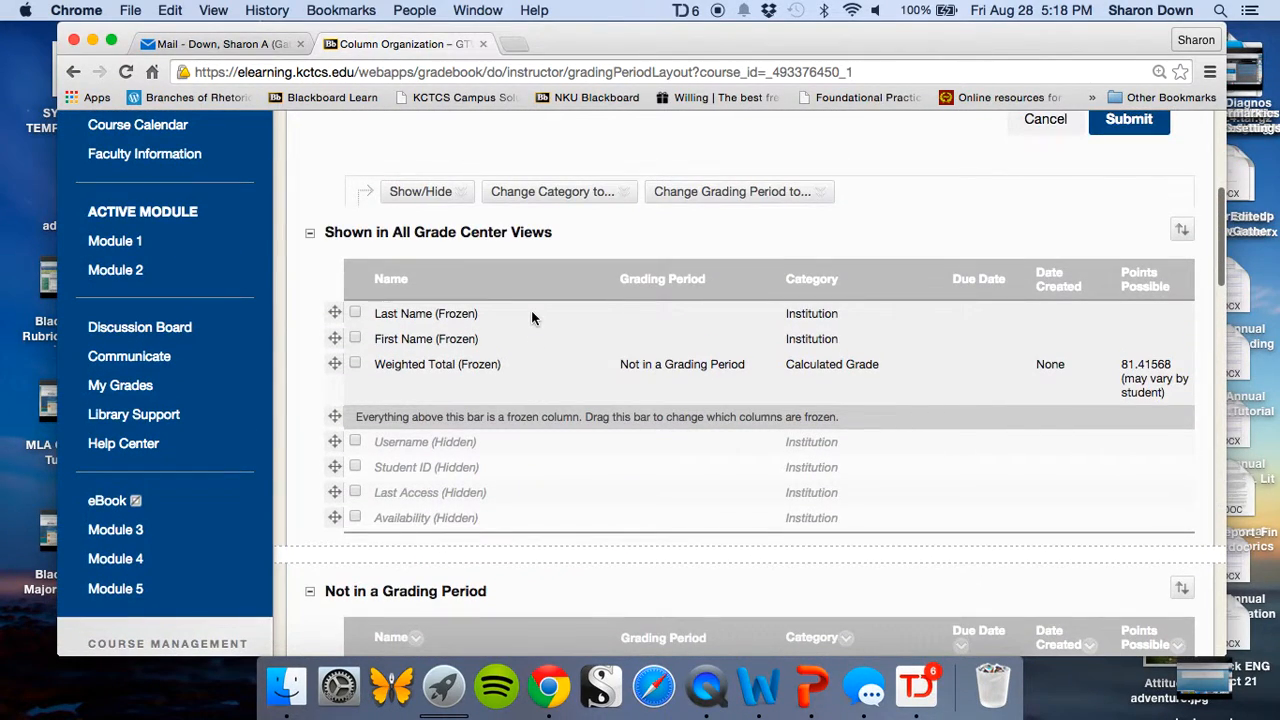
pyautogui.click(1130, 120)
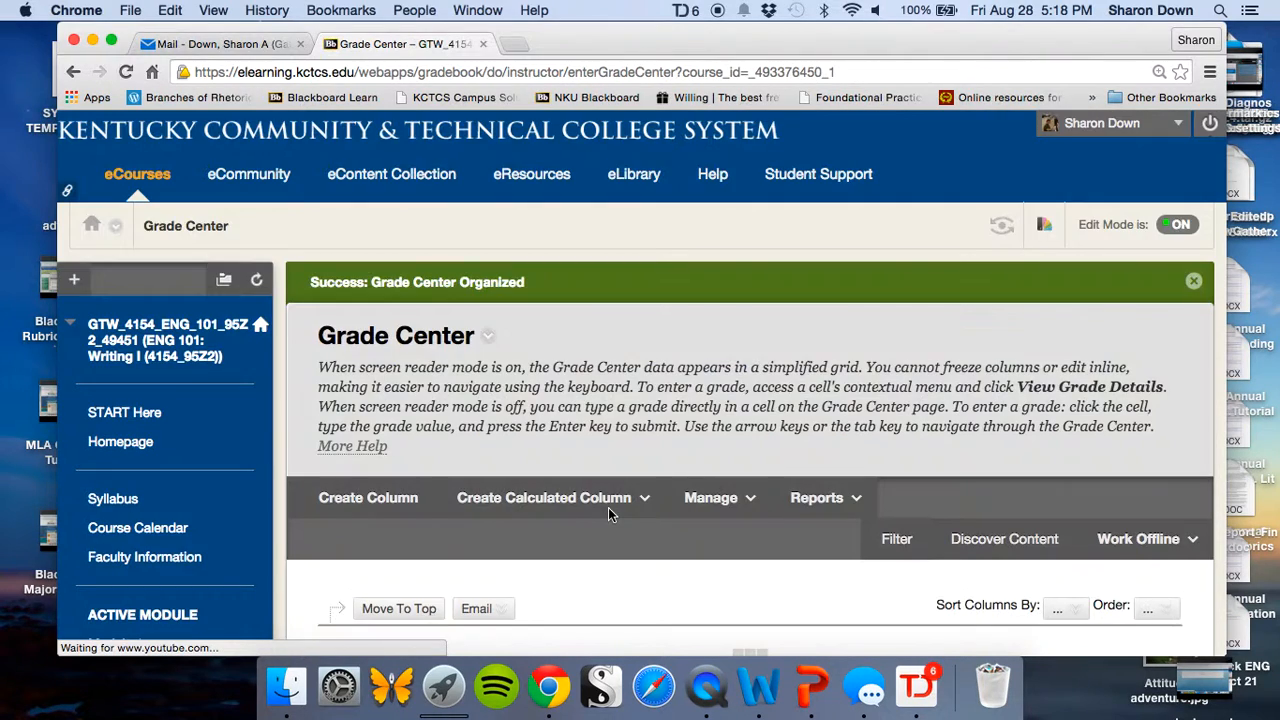
# - Open the Weighted Total column's information for editing and go to its column and category selection
pyautogui.scroll(-3, 608, 512)
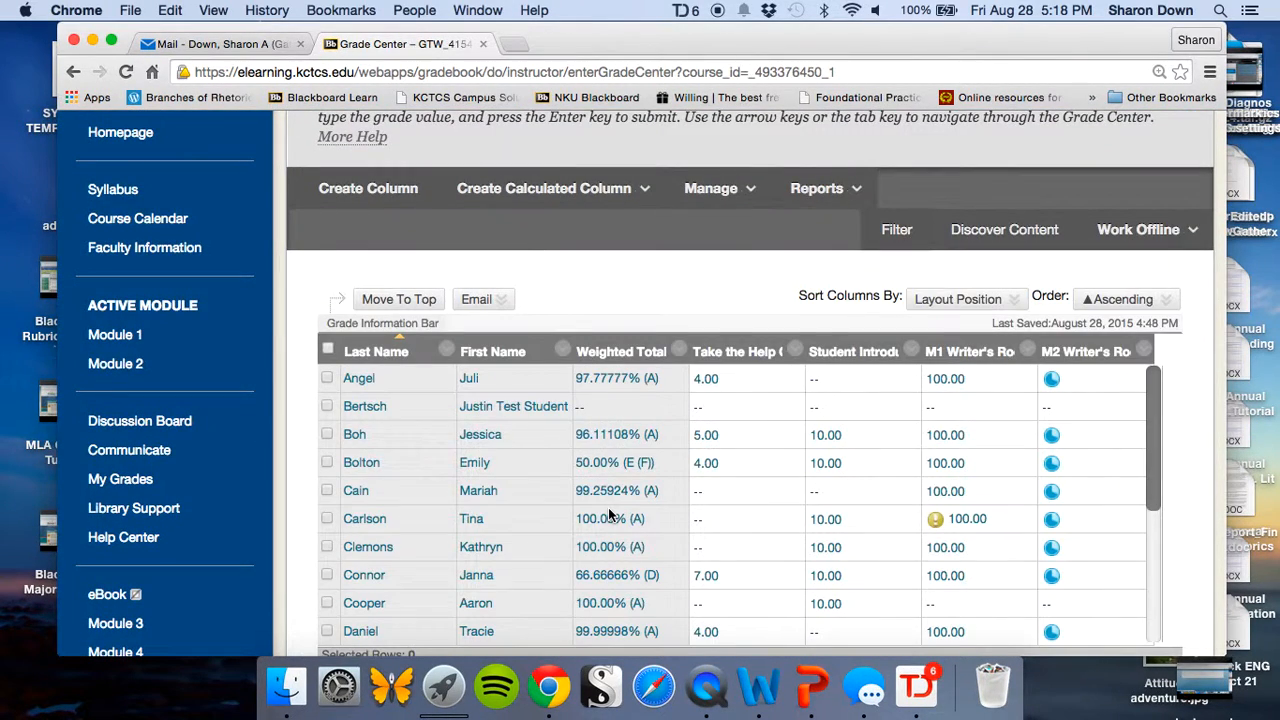
pyautogui.click(678, 351)
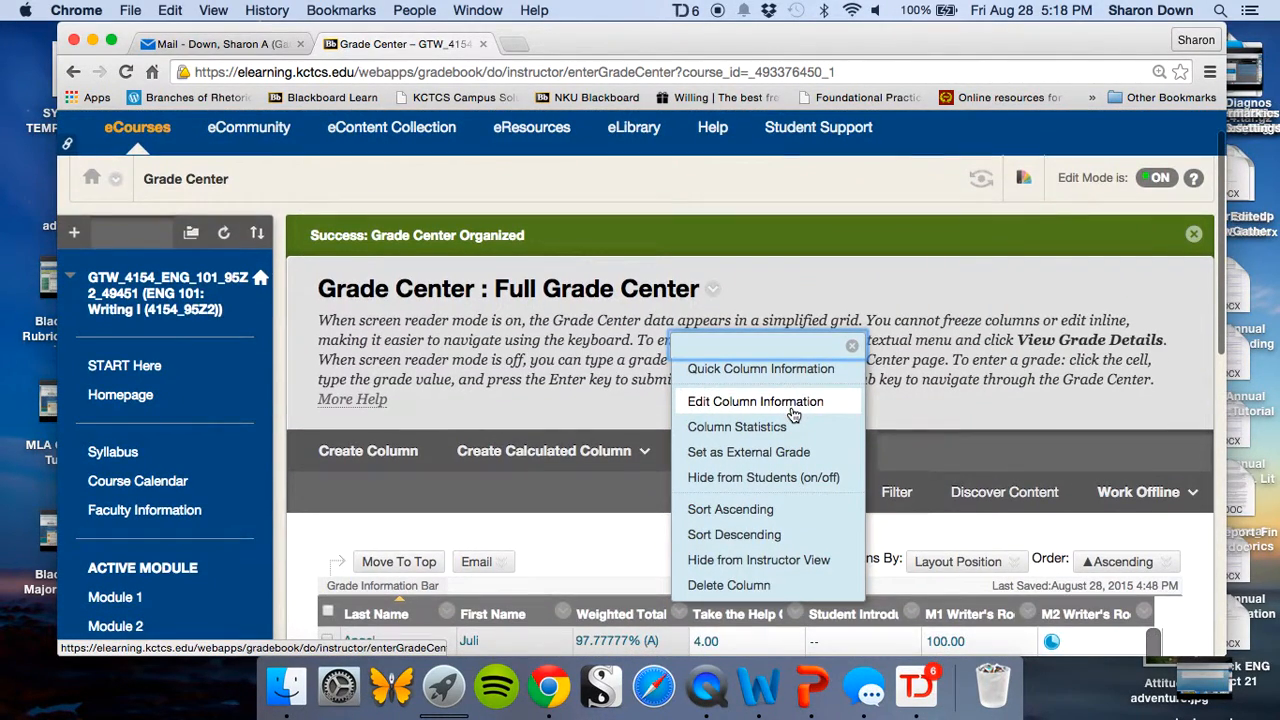
pyautogui.click(793, 405)
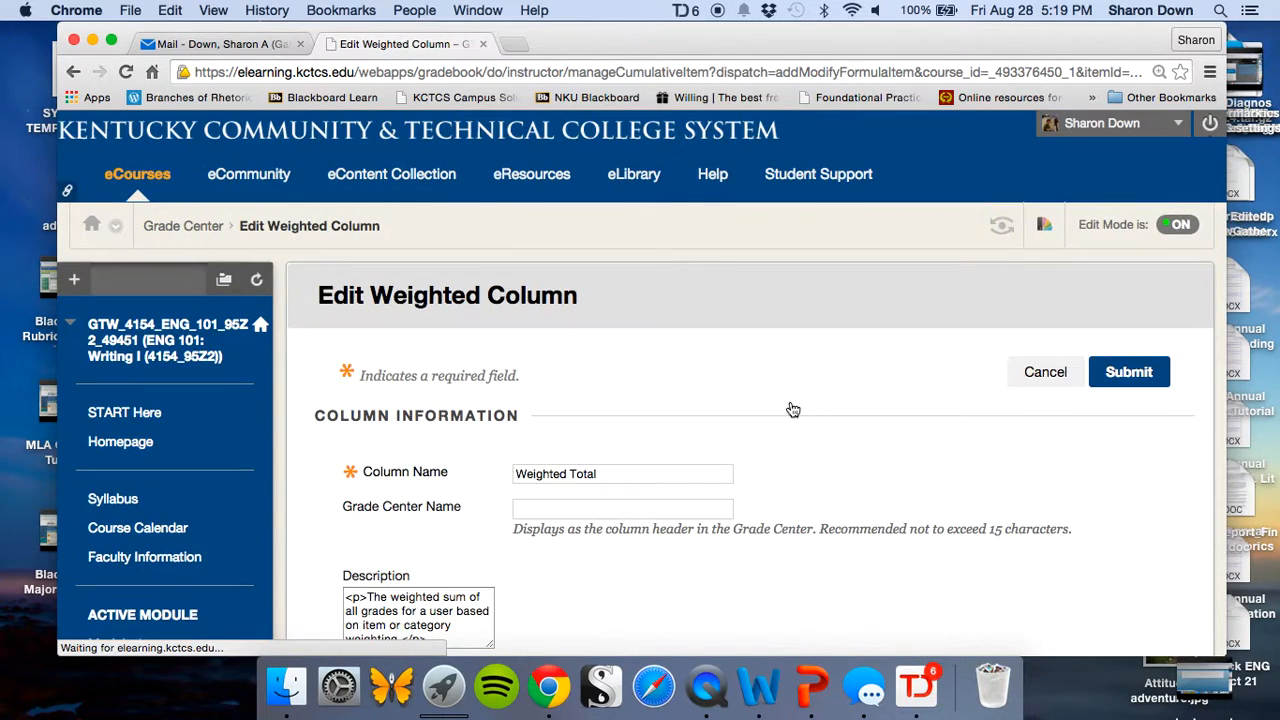
pyautogui.scroll(-10, 793, 410)
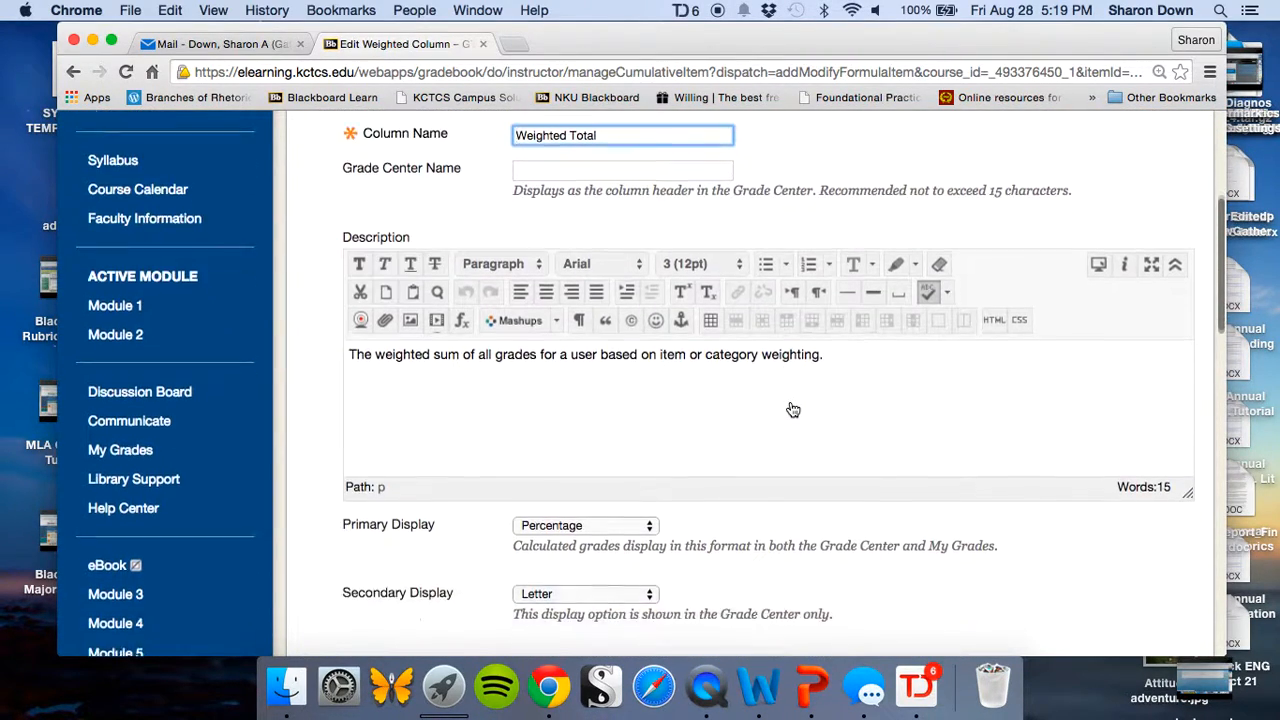
pyautogui.scroll(-2, 793, 410)
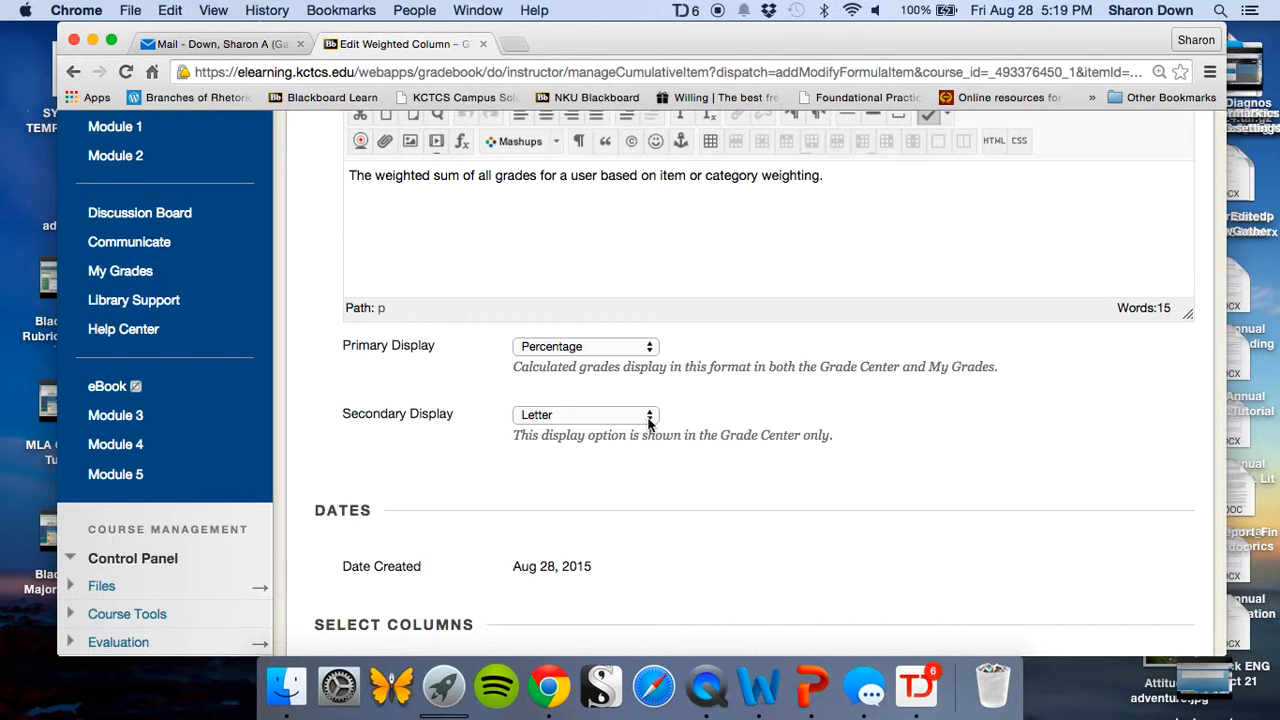
pyautogui.scroll(-5, 648, 422)
pyautogui.scroll(-5, 648, 425)
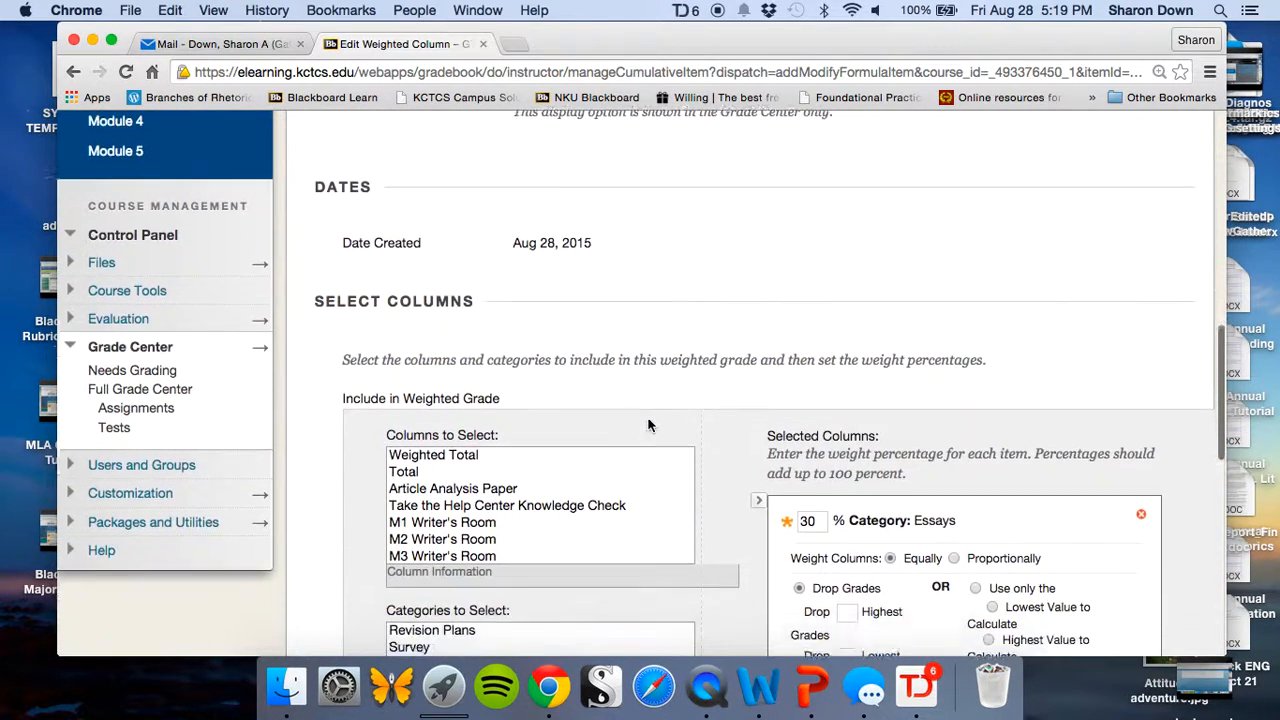
pyautogui.scroll(-5, 708, 420)
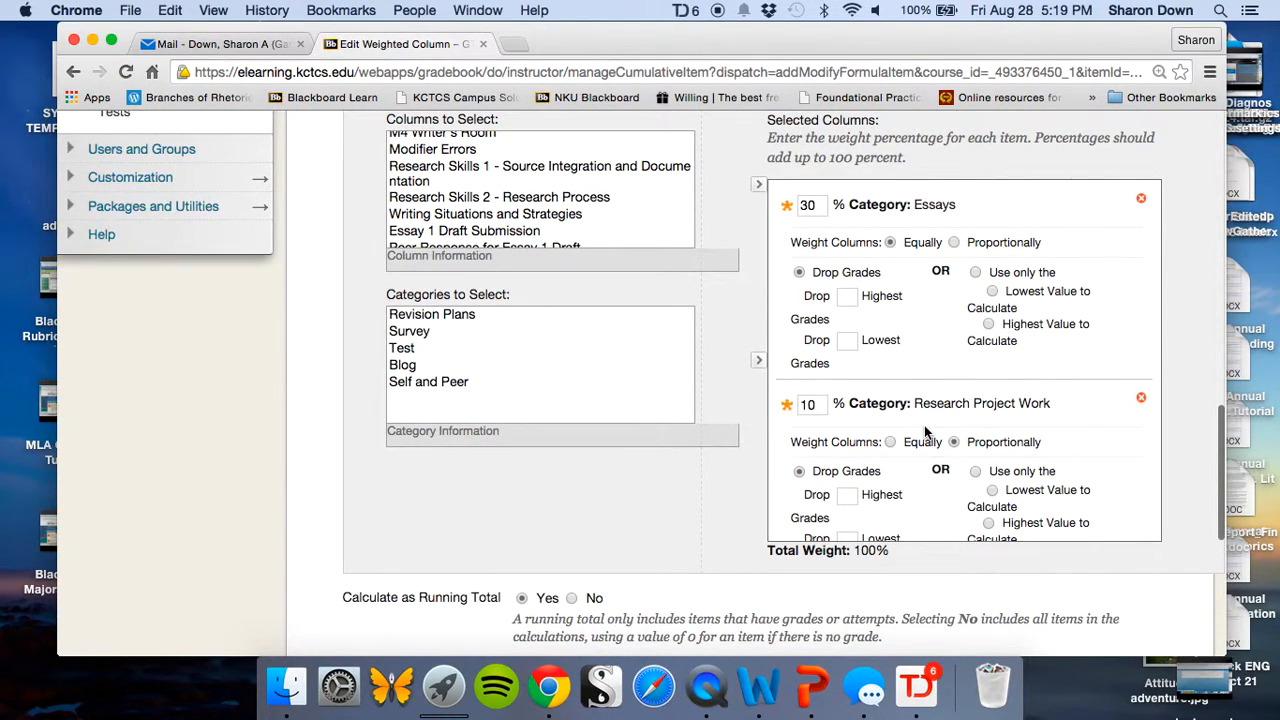
# - Review the weight percentages and the equal or proportional weighting of the Essays, Research Project Work, Final Exam and Drafts categories
pyautogui.scroll(1, 920, 435)
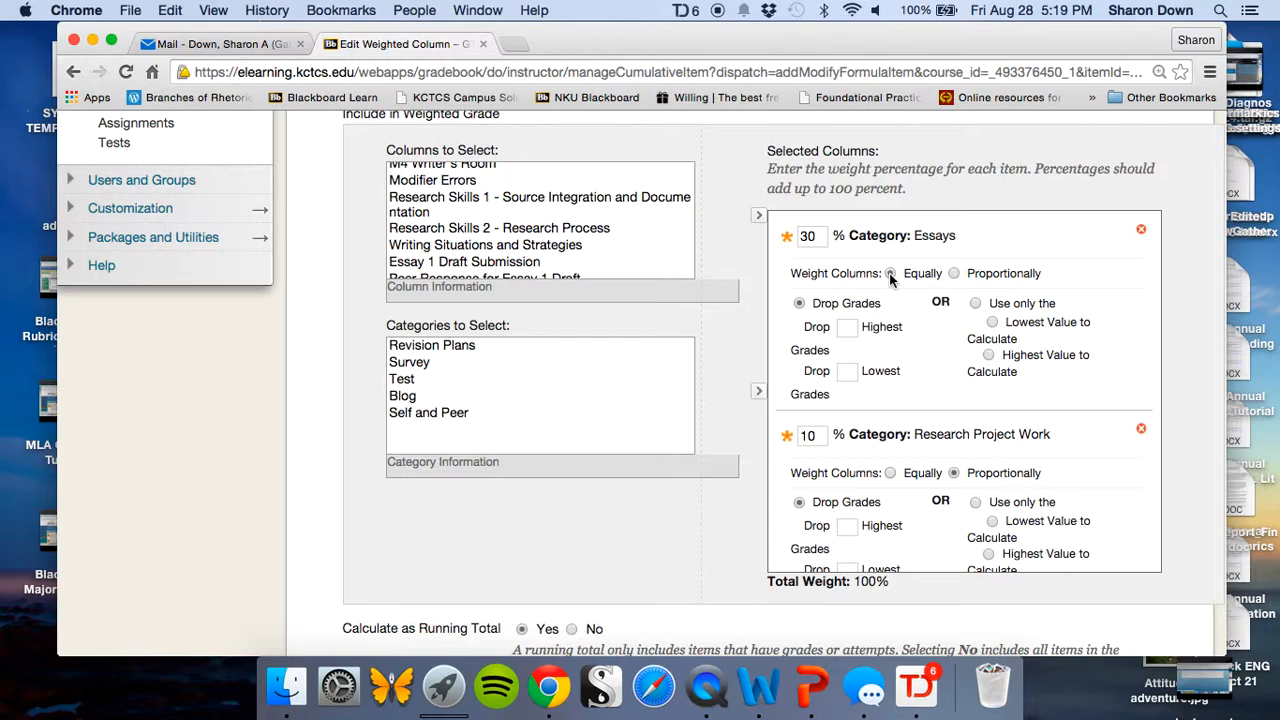
pyautogui.scroll(-1, 890, 282)
pyautogui.scroll(-3, 892, 280)
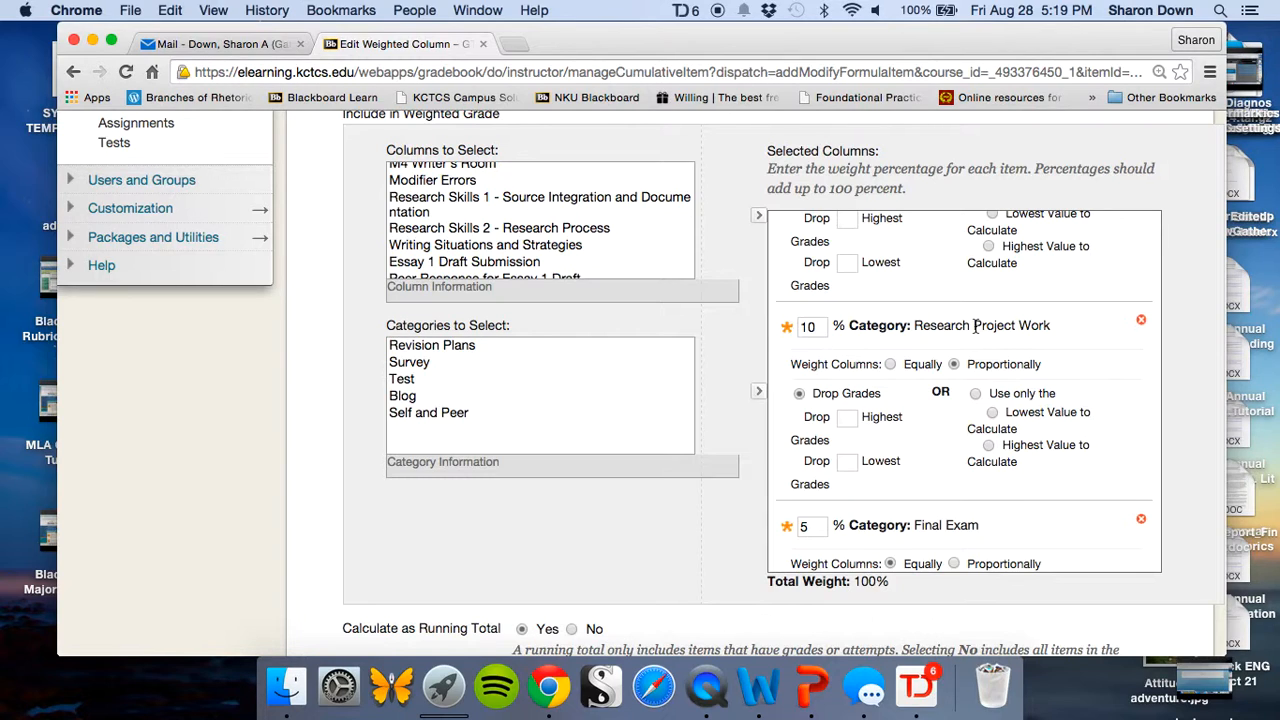
pyautogui.scroll(-2, 975, 325)
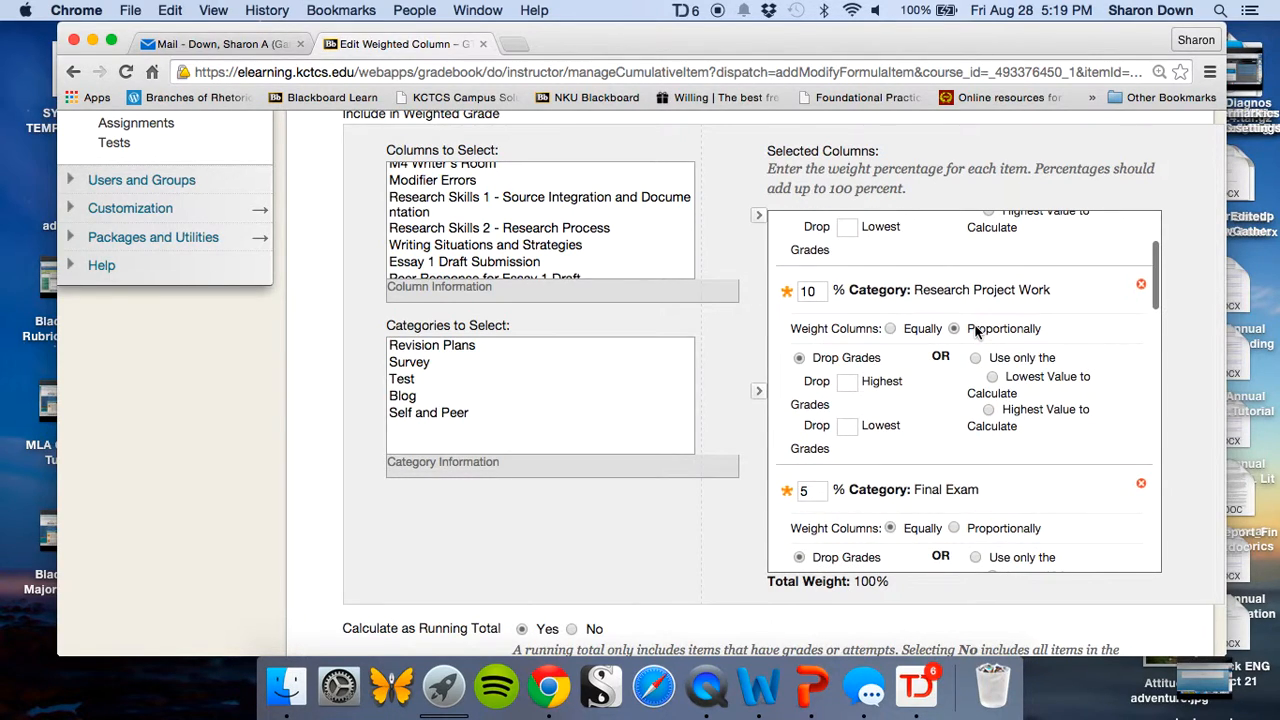
pyautogui.scroll(-1, 975, 326)
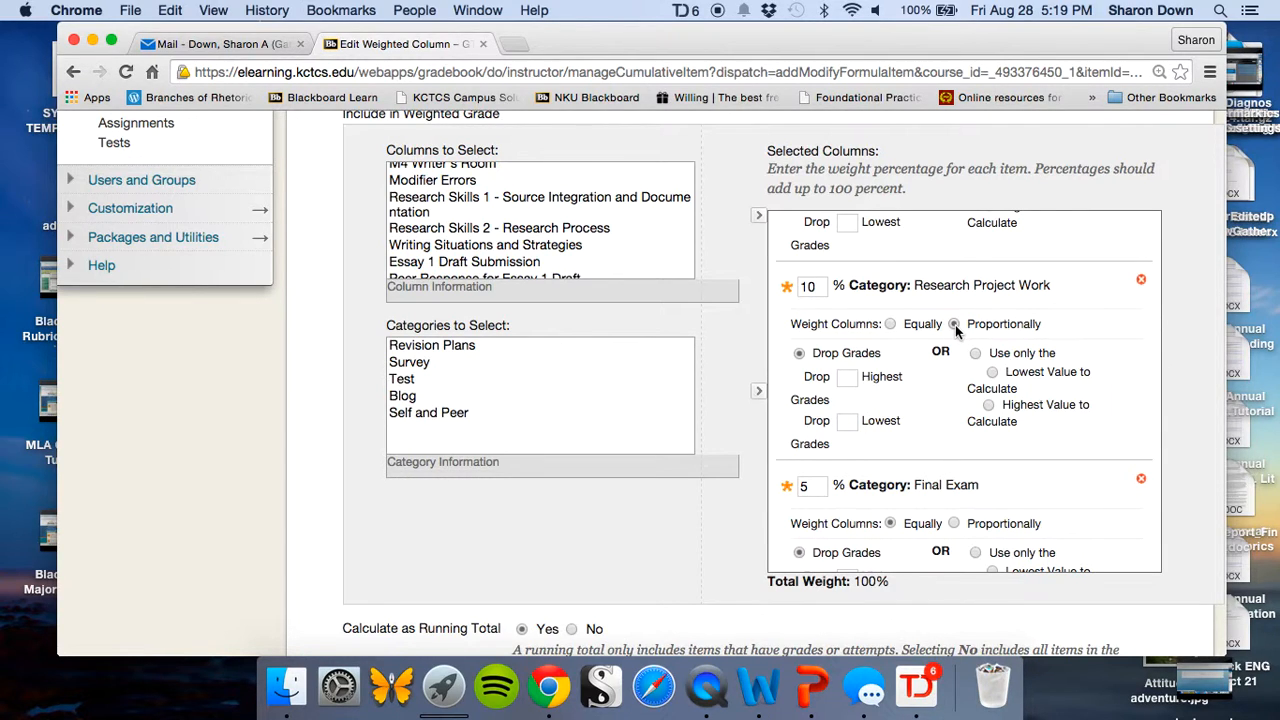
pyautogui.scroll(-5, 955, 325)
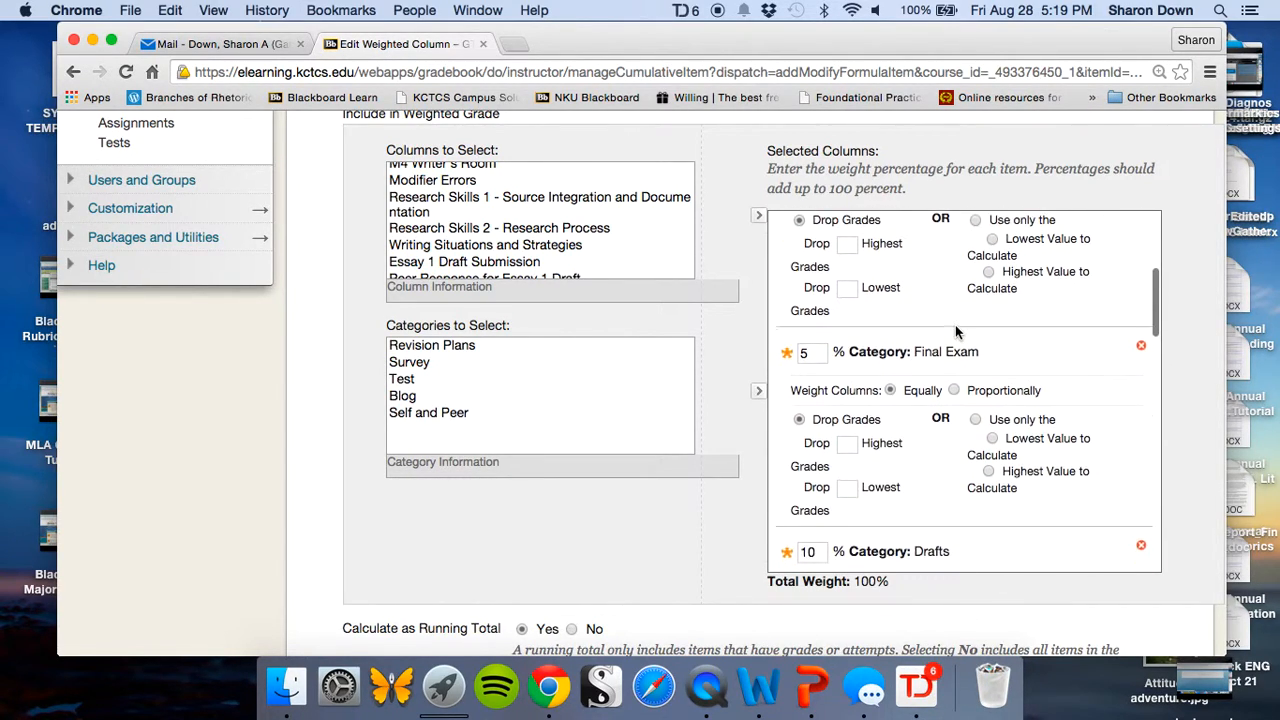
pyautogui.scroll(-1, 955, 327)
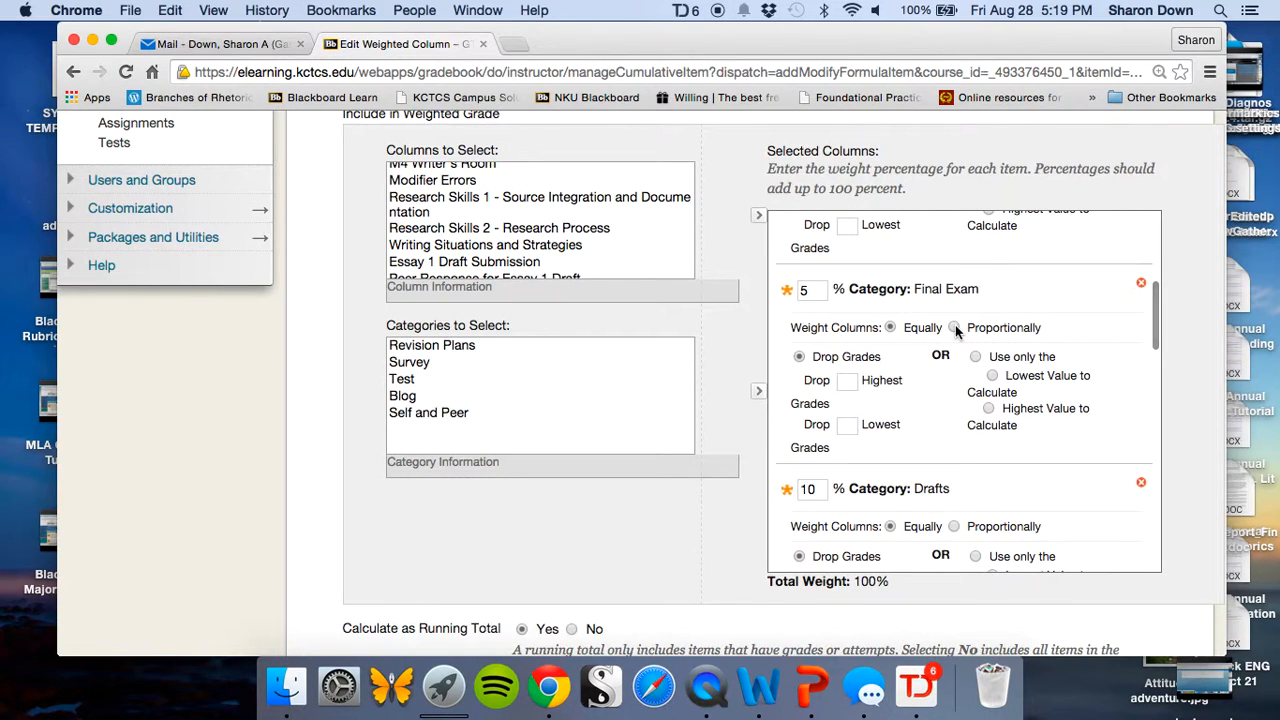
pyautogui.scroll(-4, 921, 344)
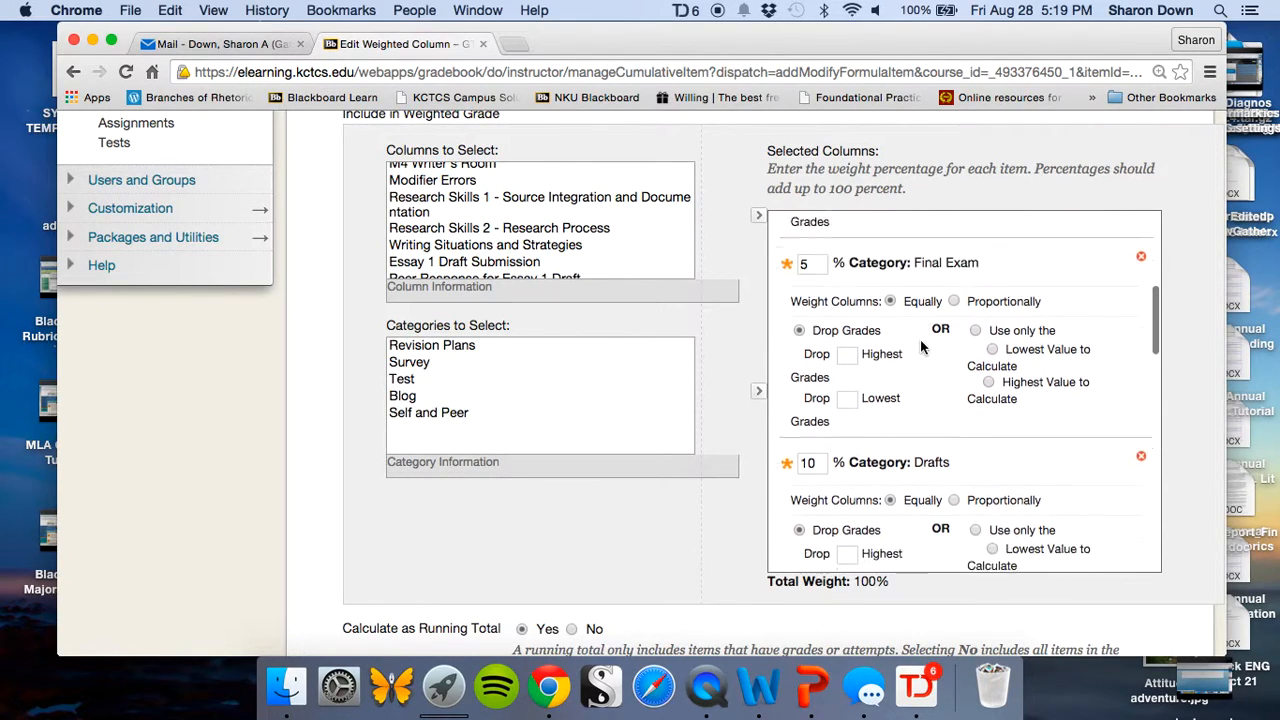
pyautogui.scroll(-3, 920, 346)
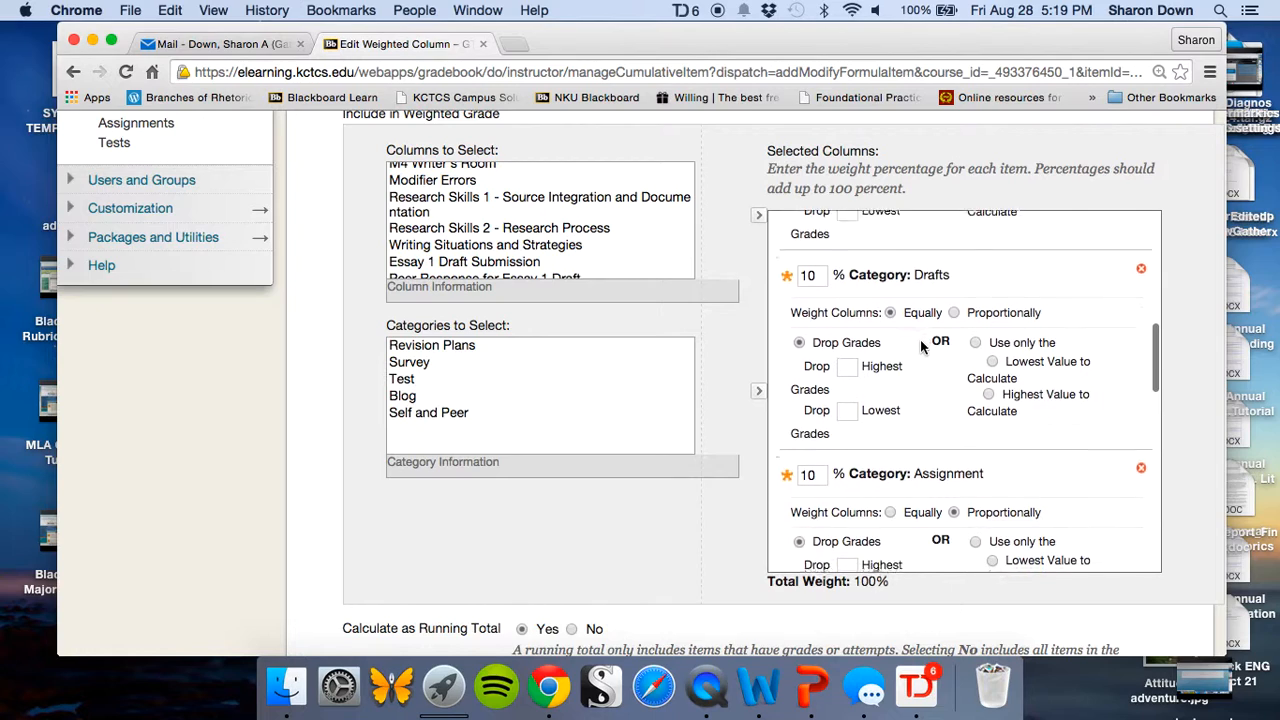
# - Remove the Assignment category from the selected columns of the weighted grade
pyautogui.scroll(-7, 900, 312)
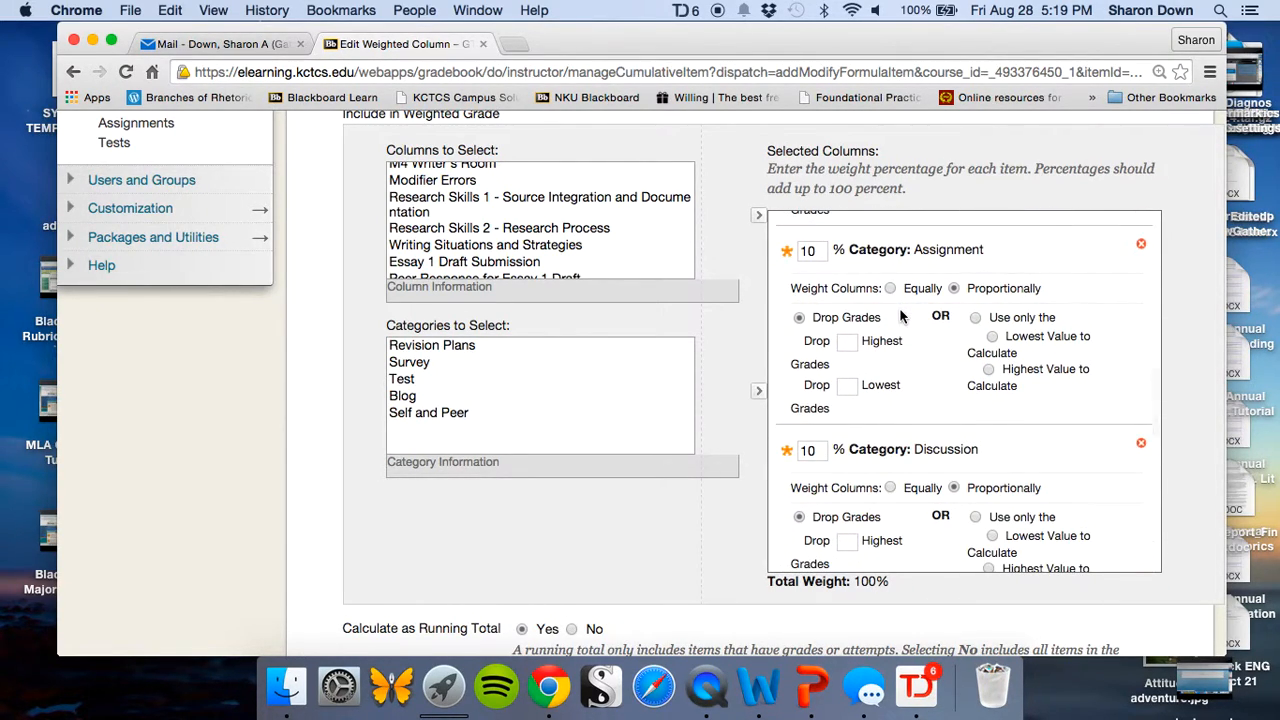
pyautogui.click(1140, 249)
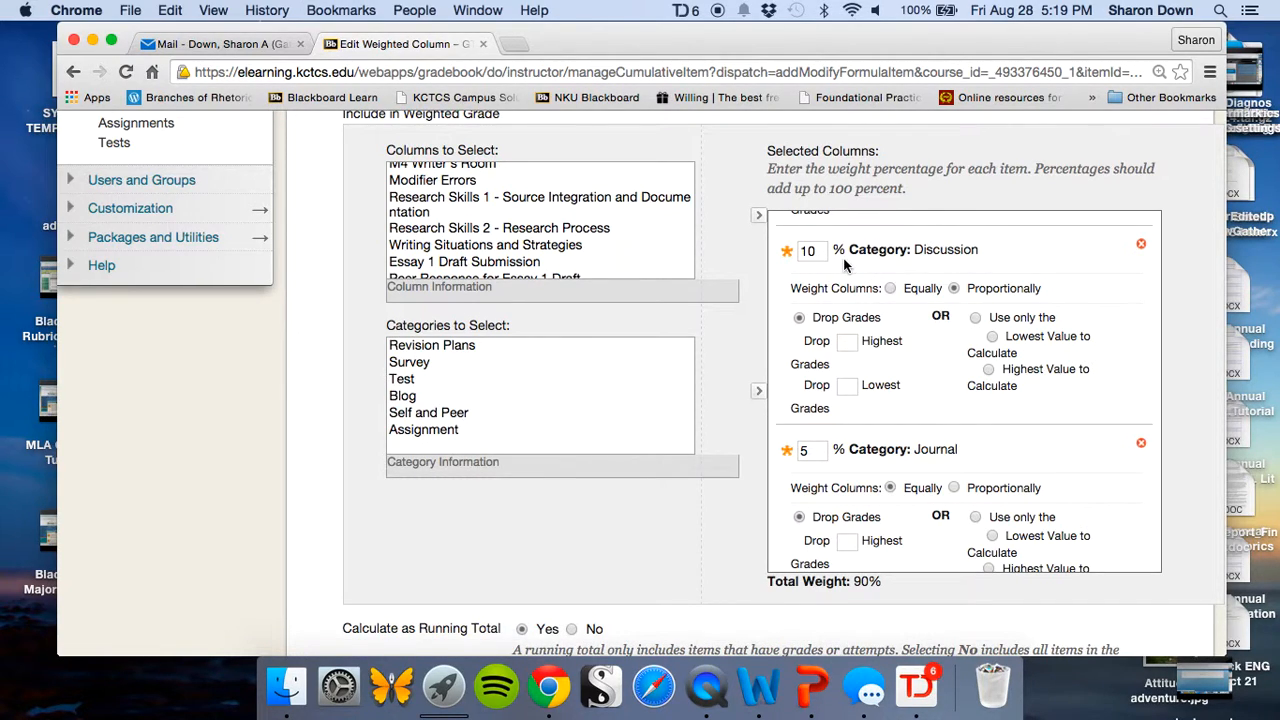
# - Review the weights and weighting options of the Discussion, Journal, MindTap Homework and Peer Responses categories
pyautogui.scroll(-1, 843, 257)
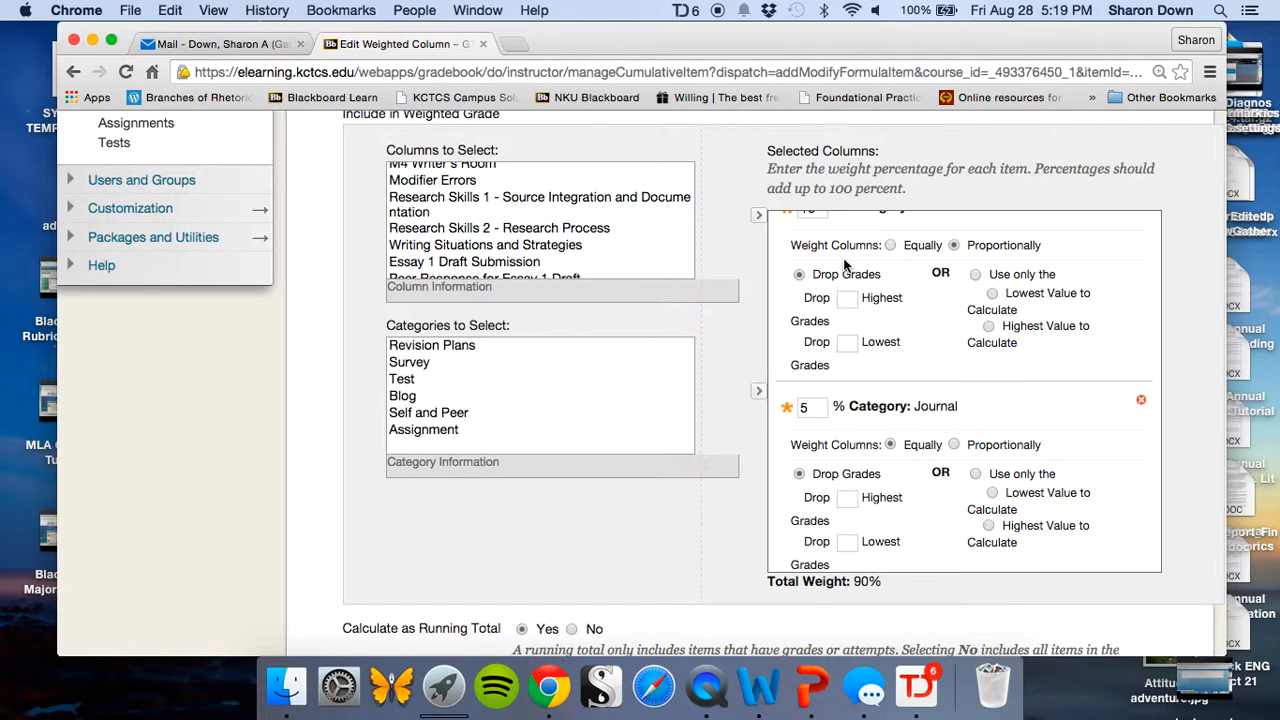
pyautogui.scroll(-1, 843, 263)
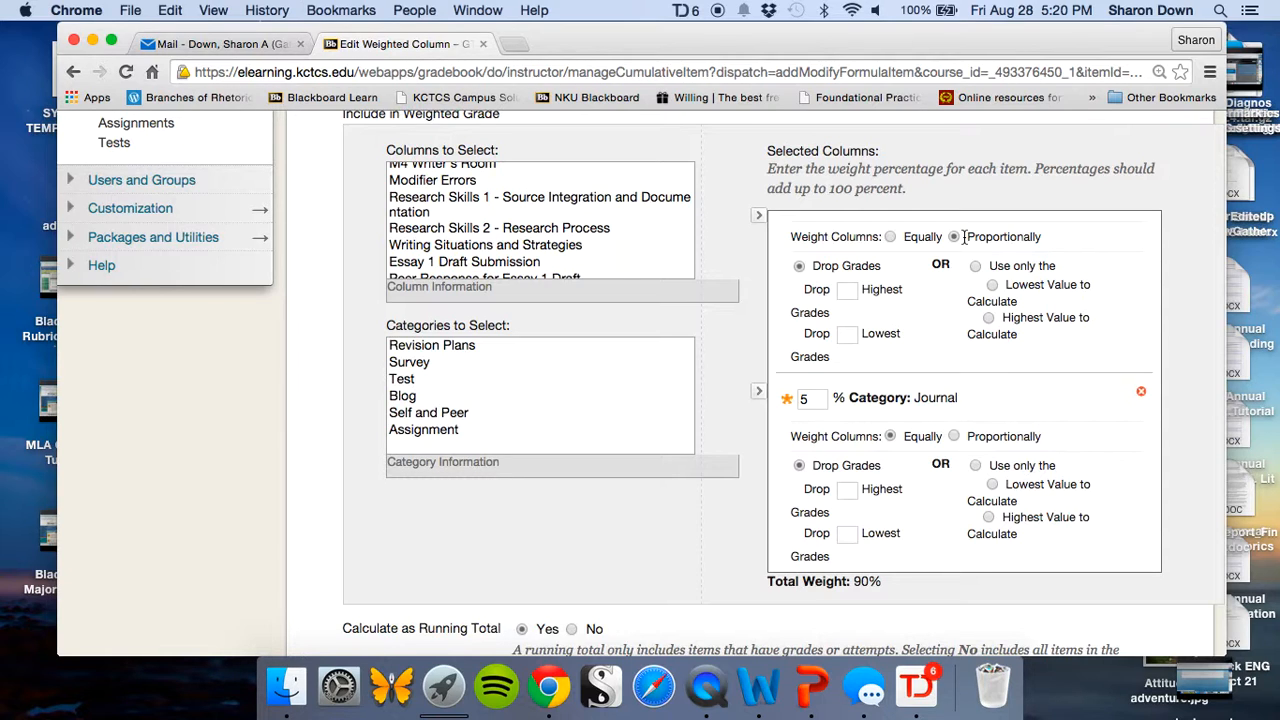
pyautogui.scroll(-5, 963, 236)
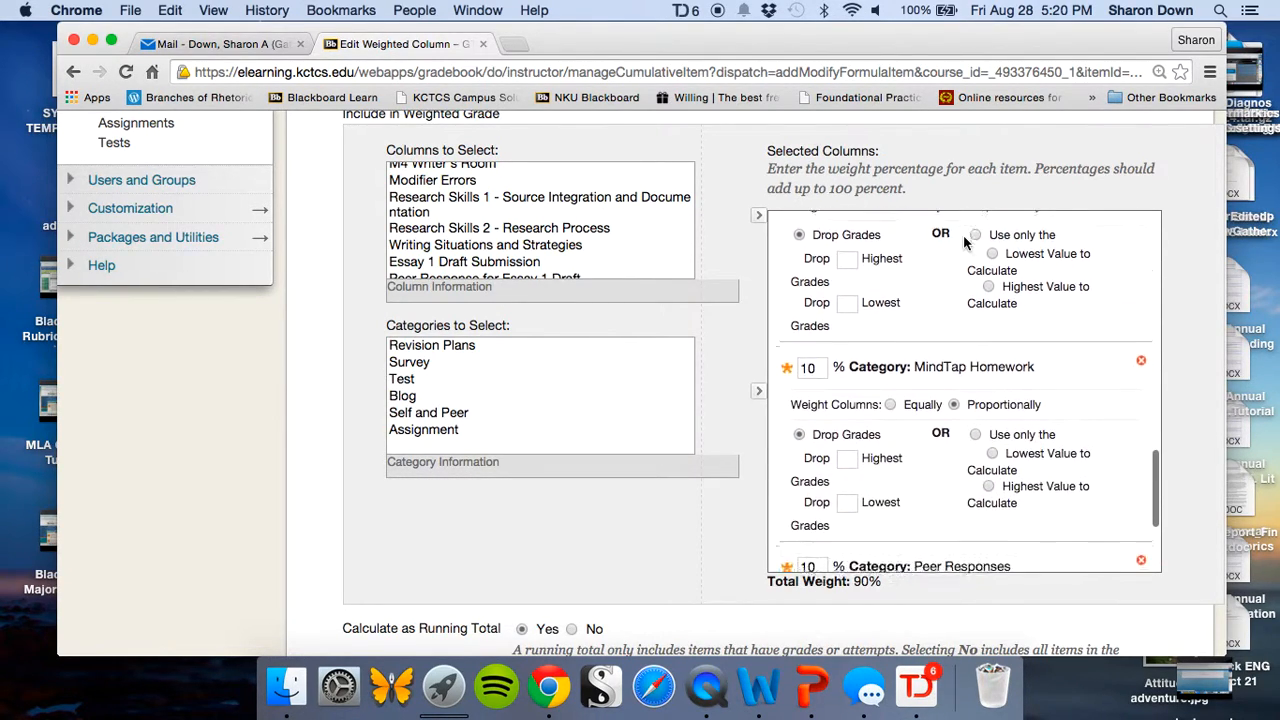
pyautogui.scroll(3, 963, 236)
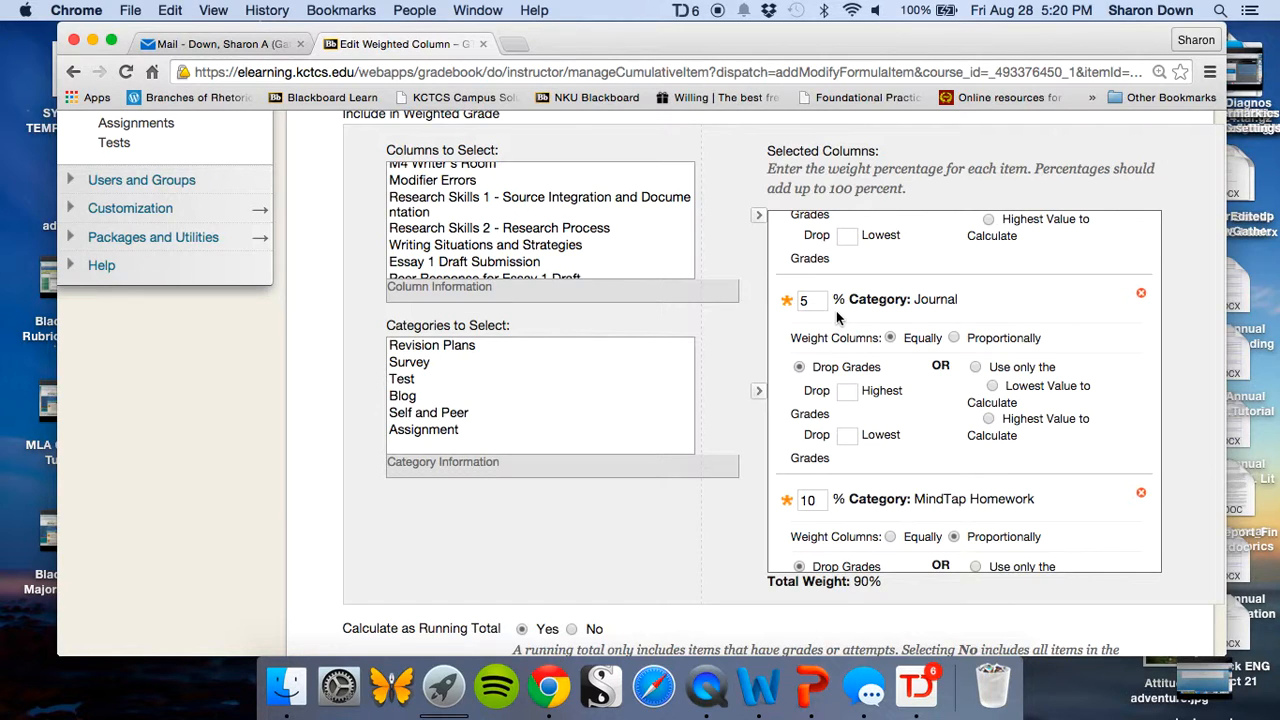
pyautogui.scroll(-5, 838, 317)
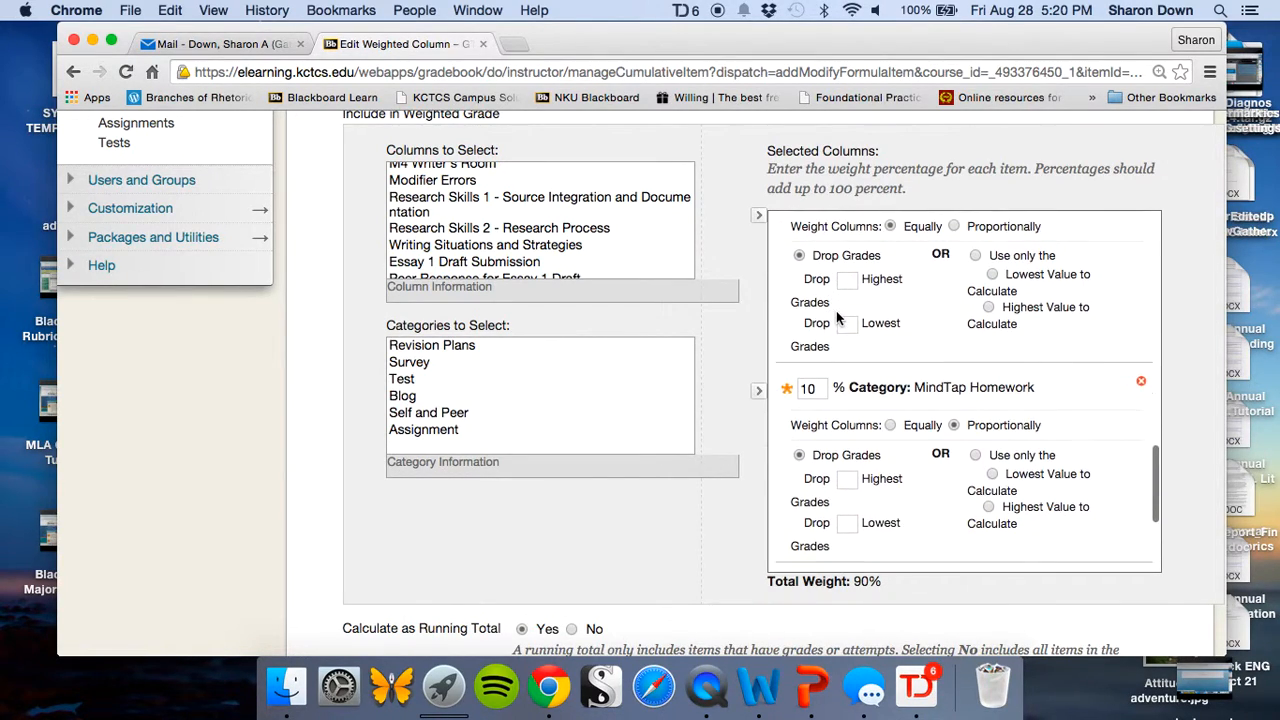
pyautogui.scroll(-2, 838, 317)
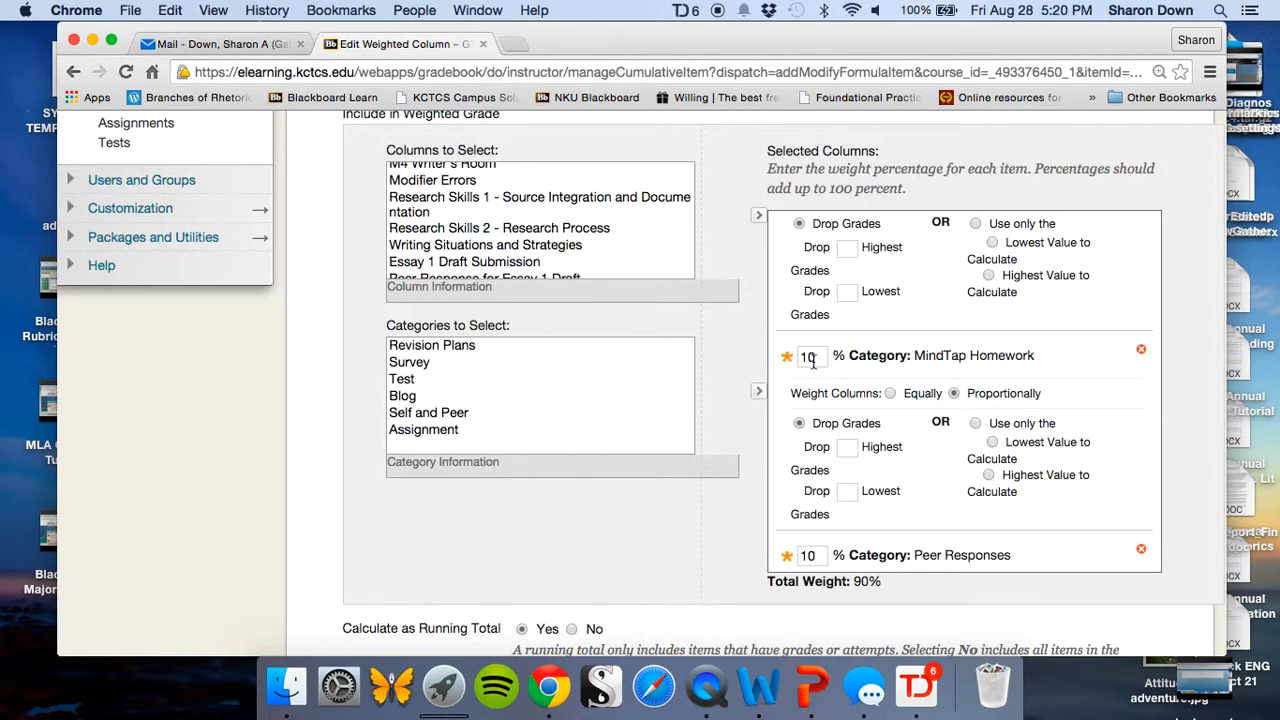
pyautogui.scroll(-6, 813, 365)
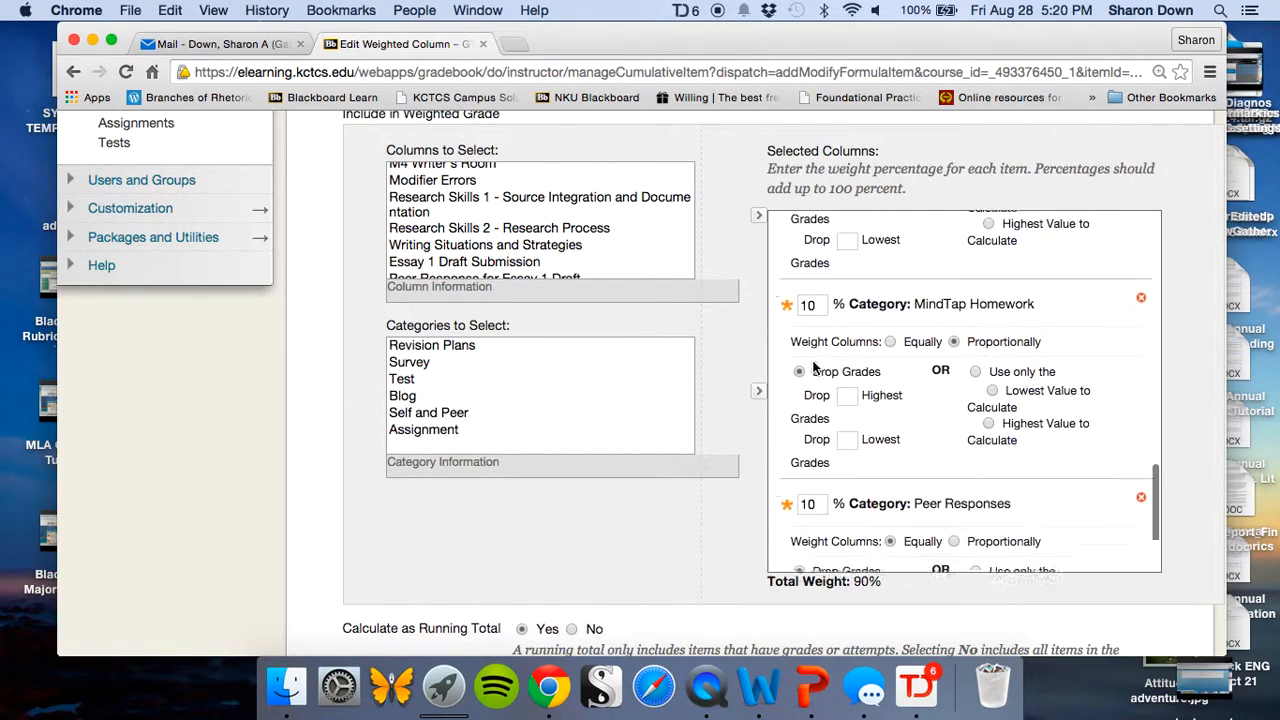
pyautogui.scroll(-3, 813, 365)
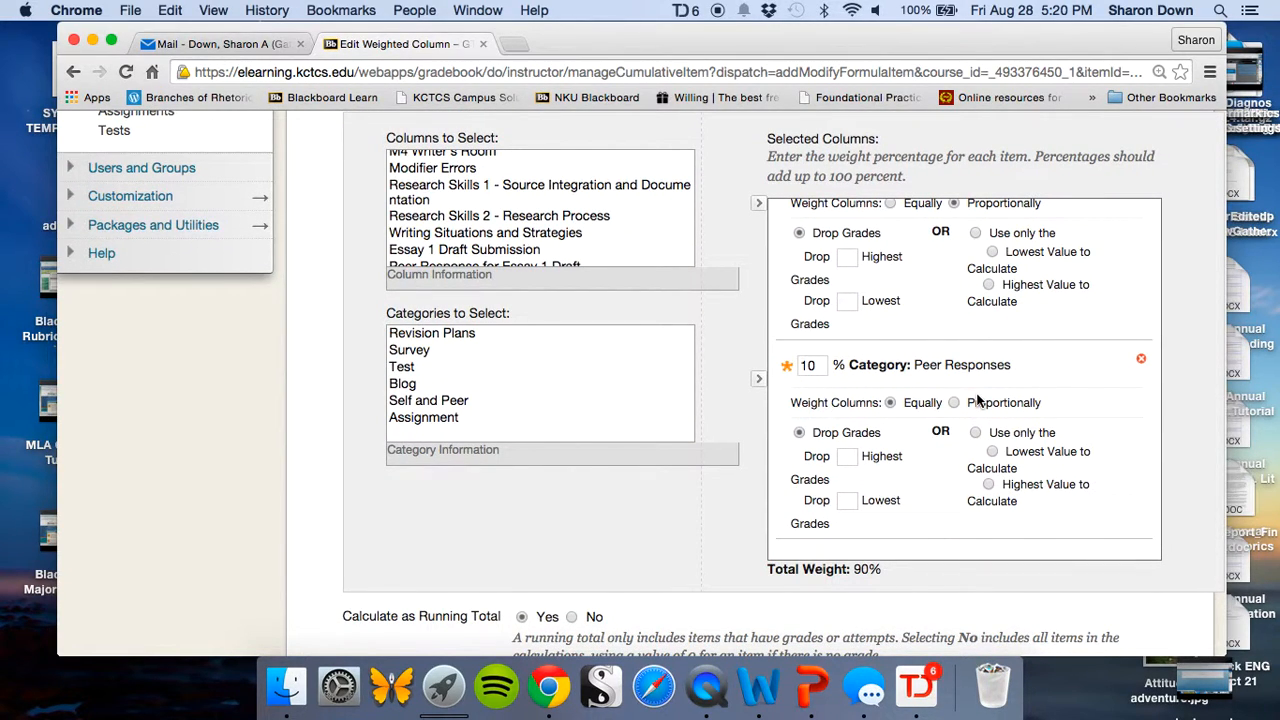
pyautogui.scroll(-4, 978, 400)
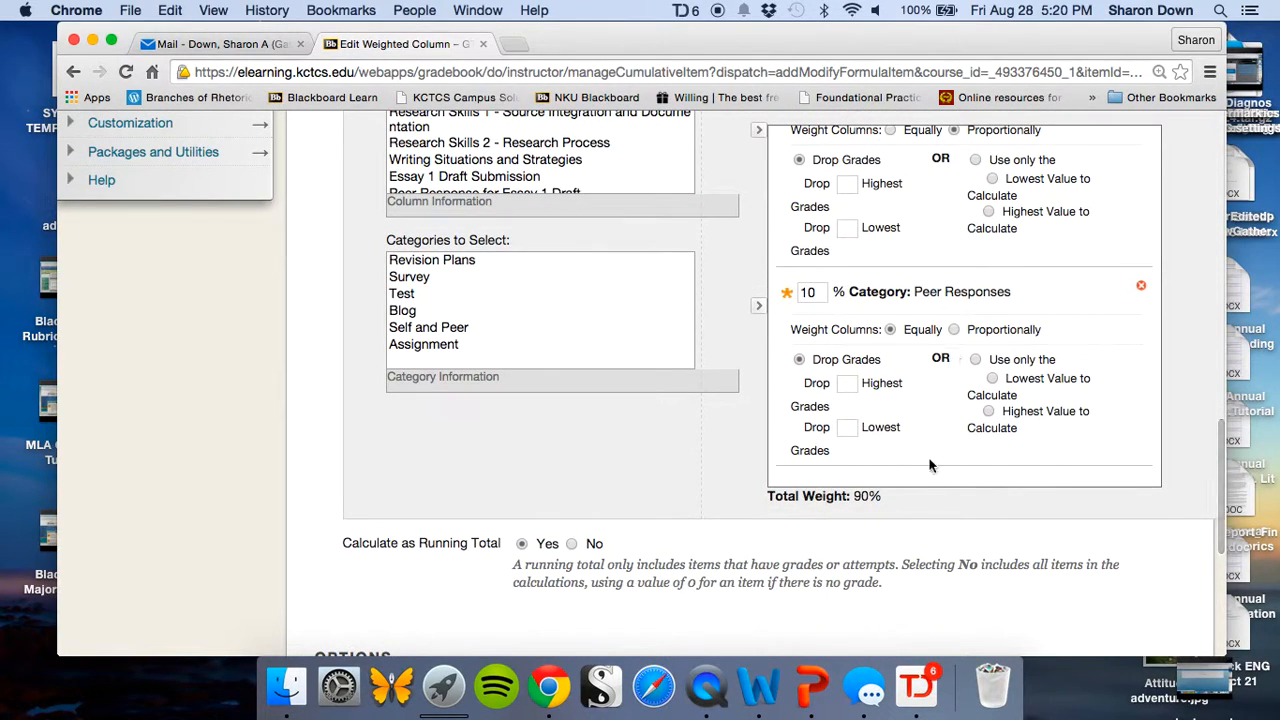
# - Add the Revision Plans category to the weighted grade with a weight of 10 percent
pyautogui.click(444, 262)
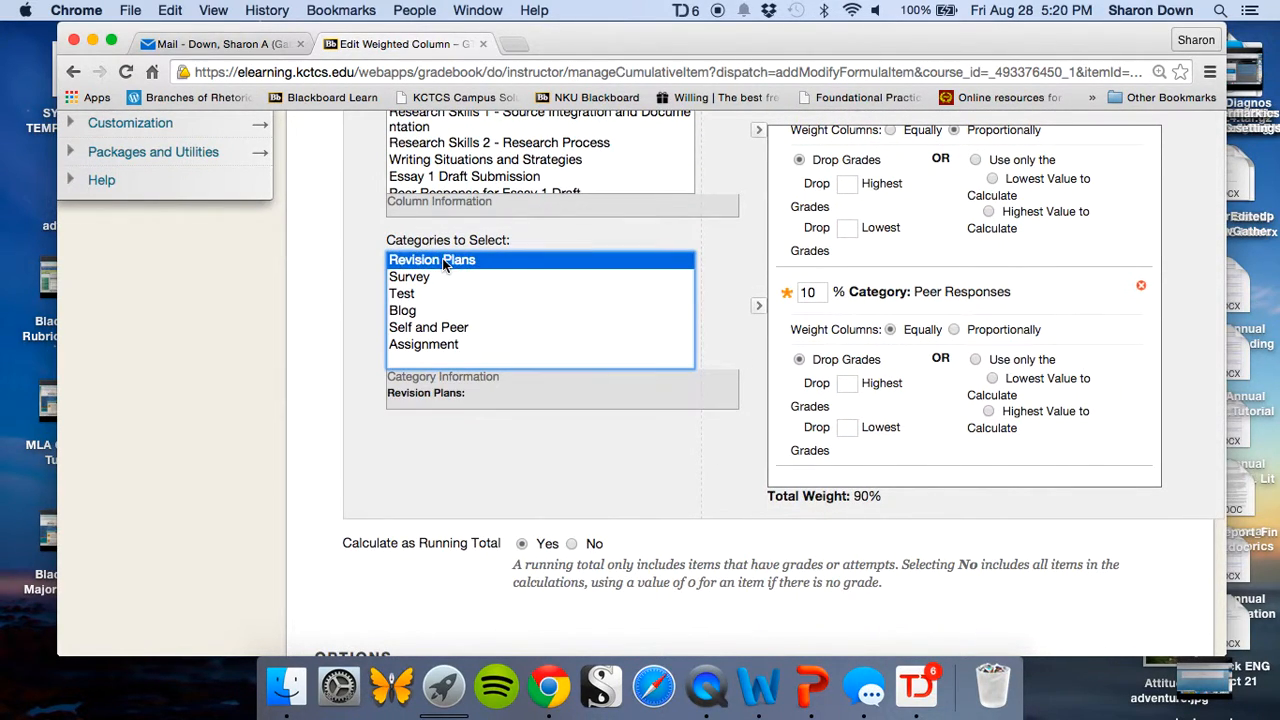
pyautogui.click(757, 306)
pyautogui.scroll(-5, 813, 383)
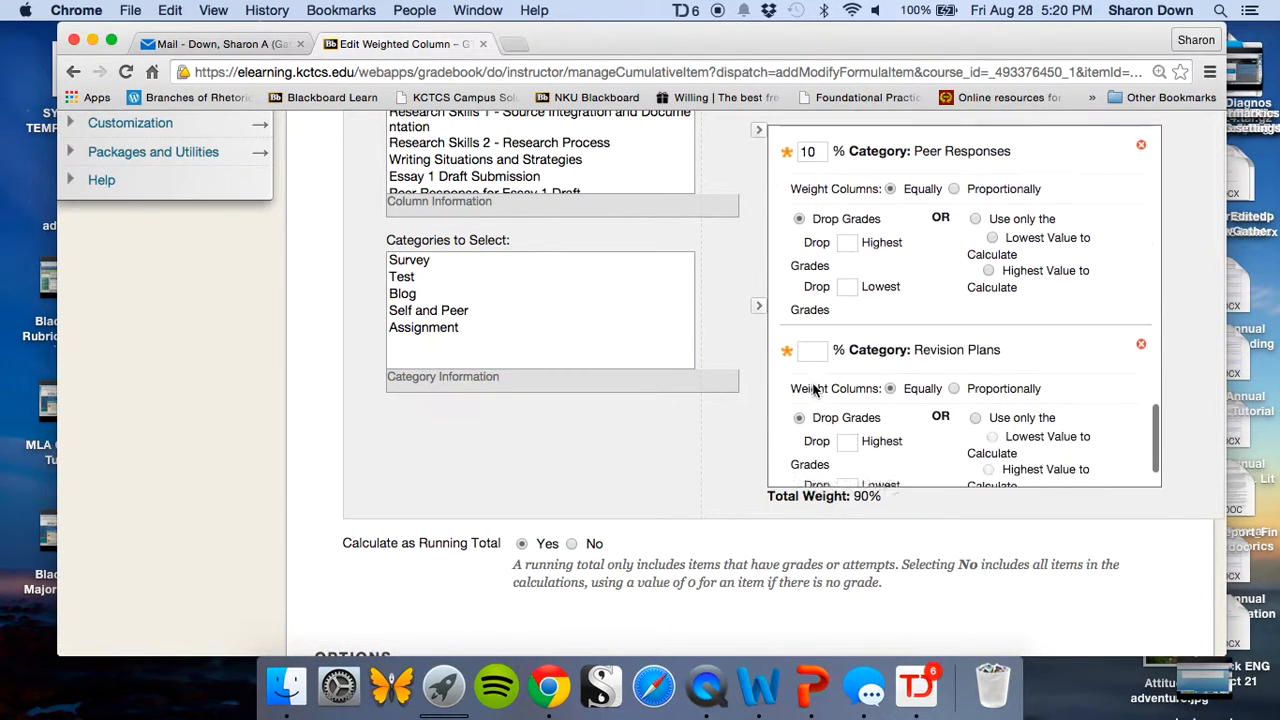
pyautogui.click(808, 342)
pyautogui.write('10')
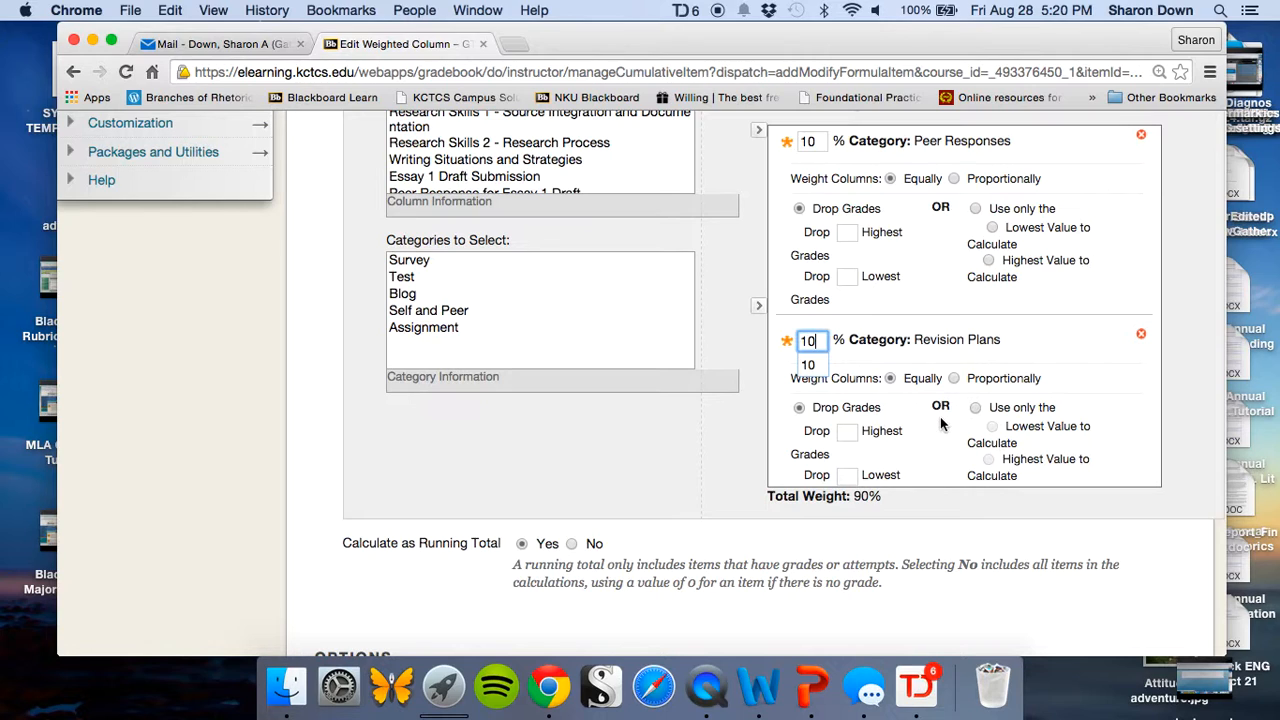
pyautogui.scroll(-5, 950, 398)
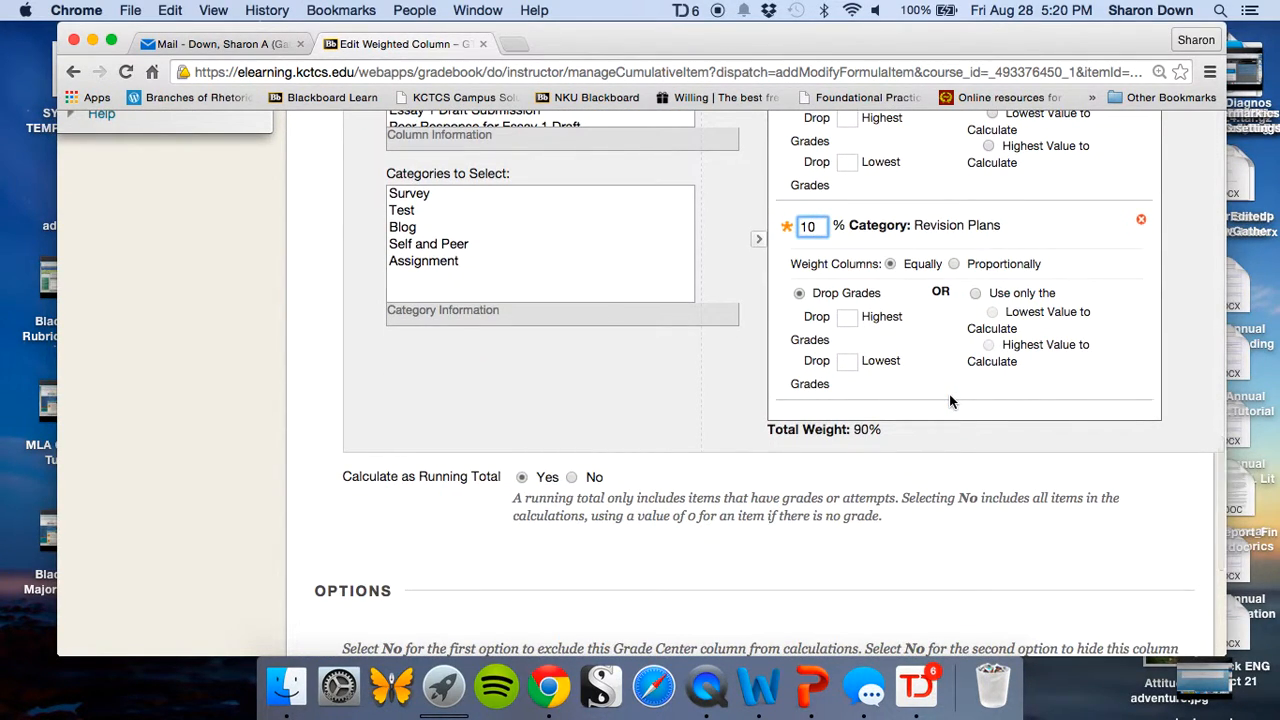
pyautogui.click(911, 313)
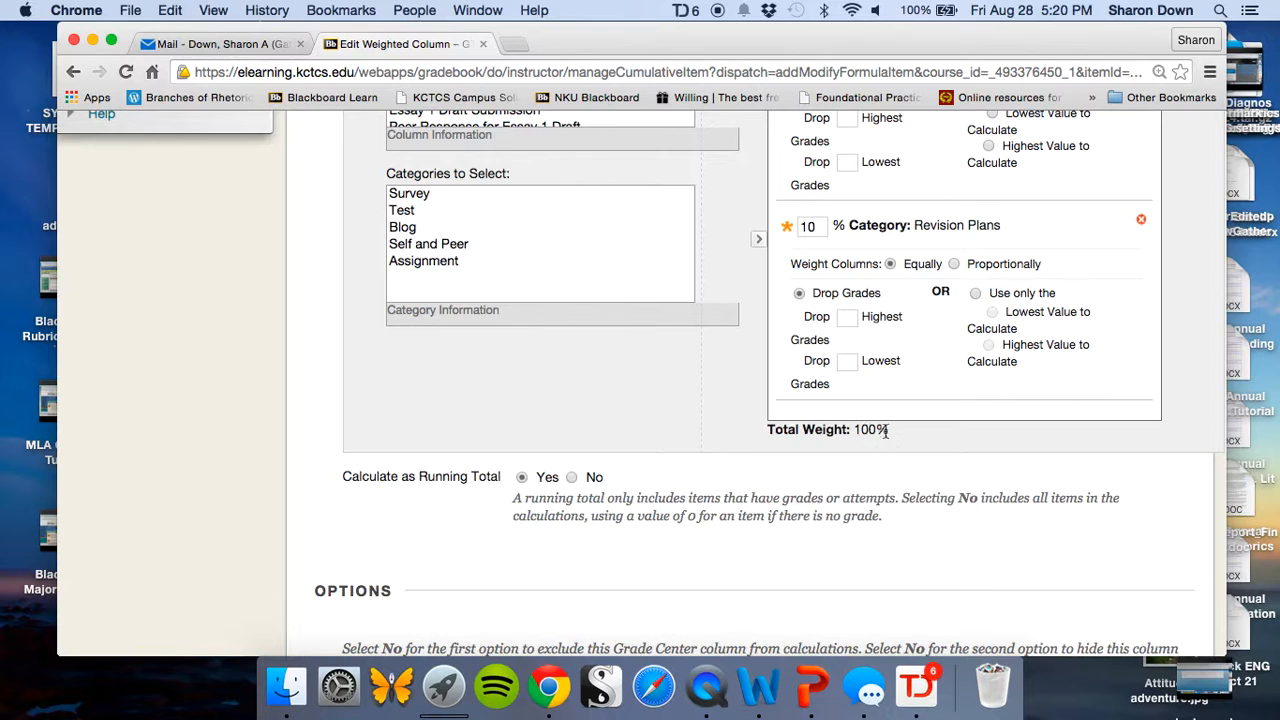
# - Check the running total and display options of the Weighted Total column, and submit its changes
pyautogui.scroll(-3, 903, 432)
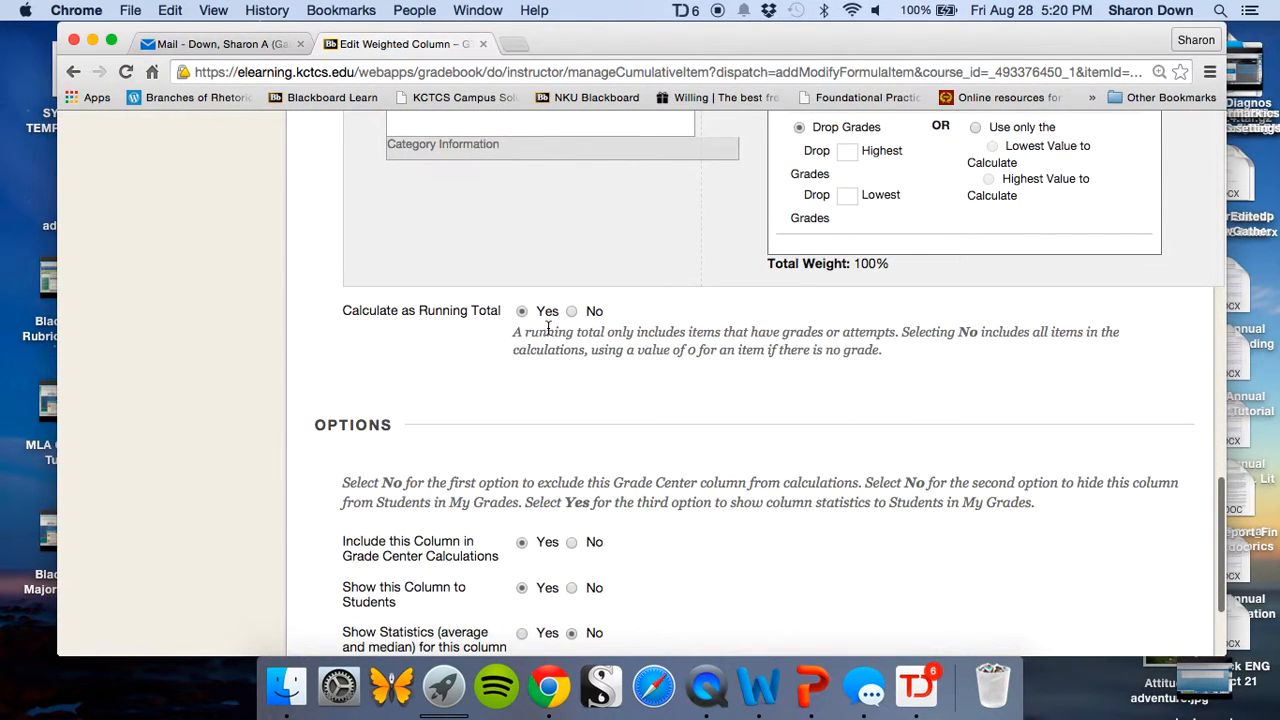
pyautogui.scroll(-3, 588, 357)
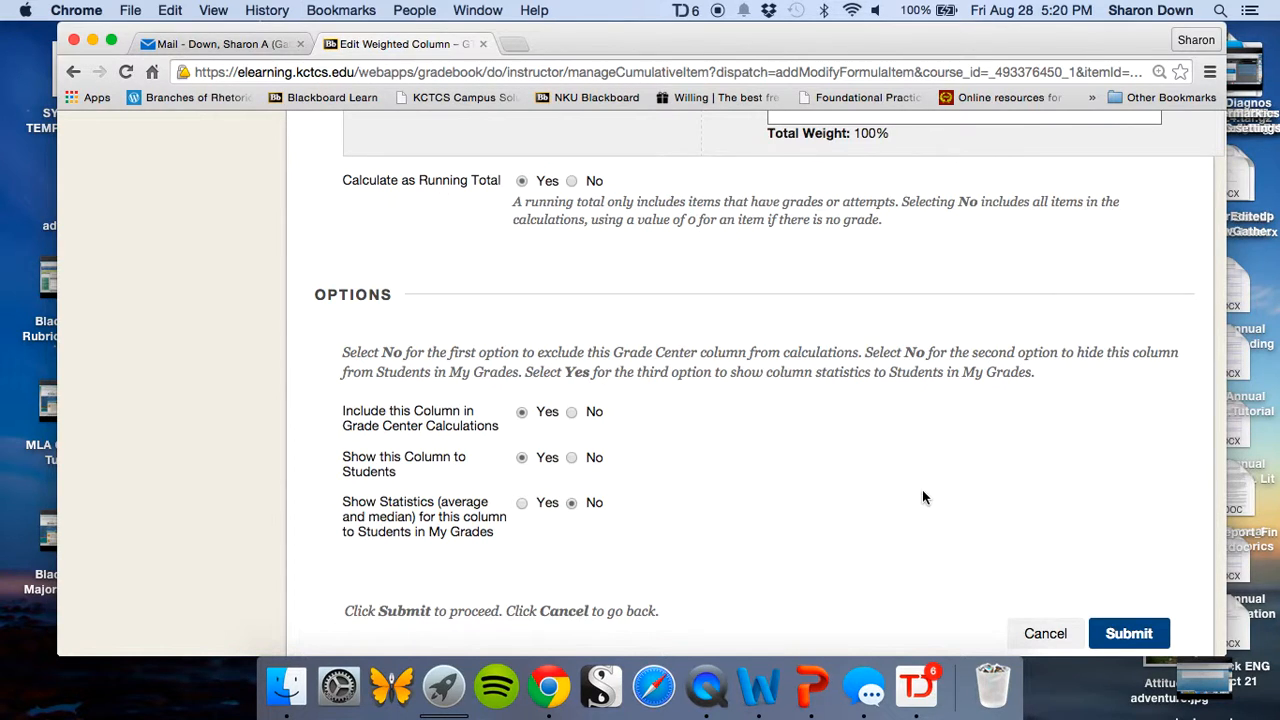
pyautogui.scroll(-1, 922, 497)
pyautogui.click(1143, 612)
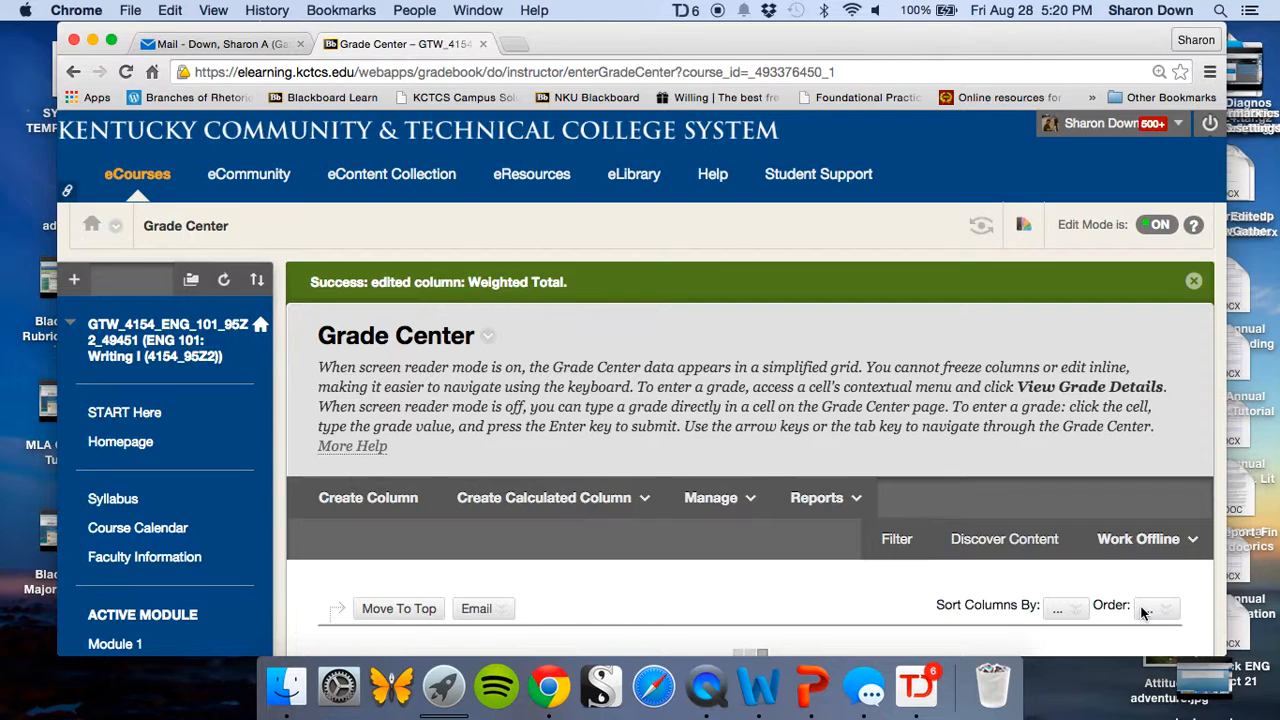
pyautogui.scroll(-5, 968, 636)
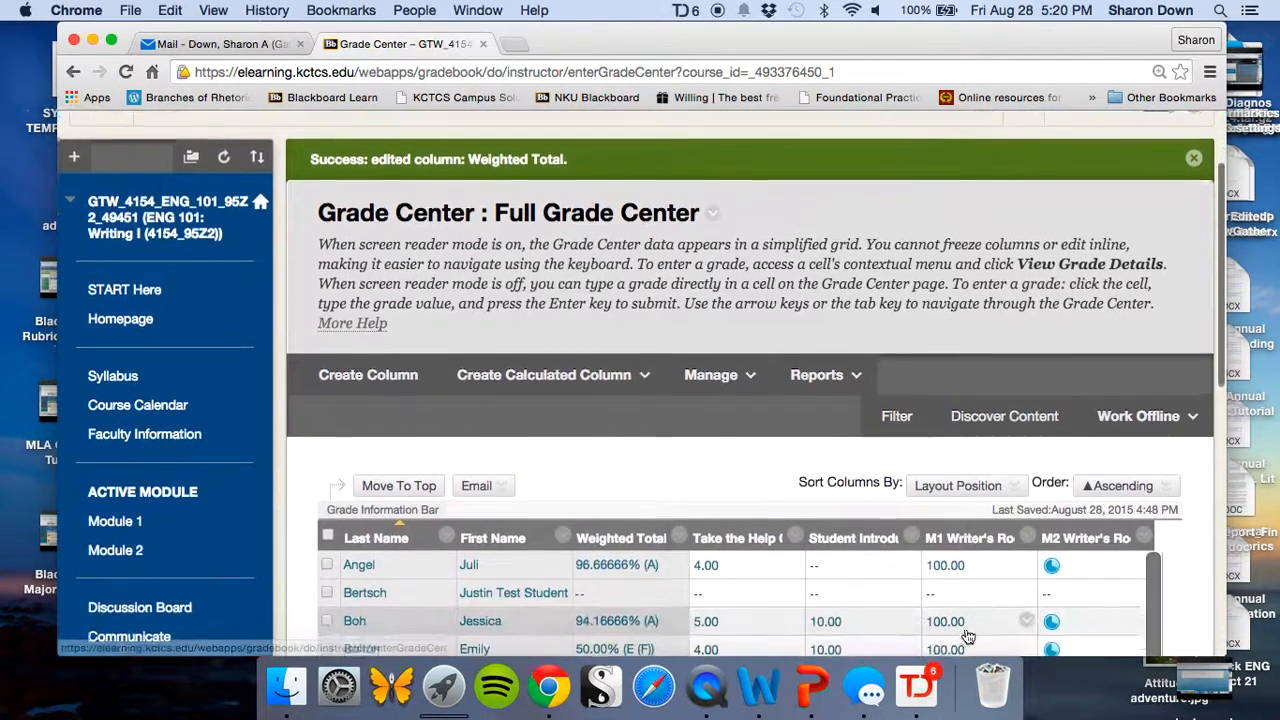
# - Open the Grade Center's Column Organization page and find the M1 to M5 Review columns near the end of the list
pyautogui.scroll(-1, 966, 635)
pyautogui.click(722, 166)
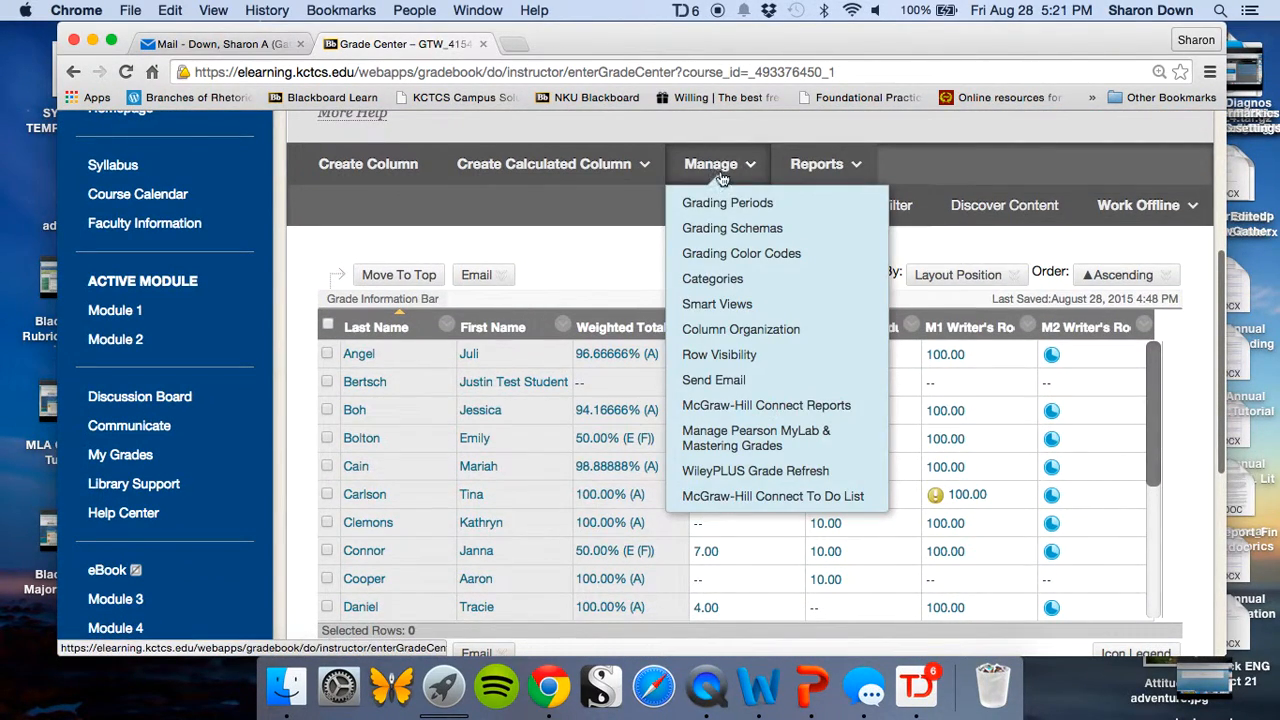
pyautogui.click(730, 330)
pyautogui.scroll(-15, 730, 338)
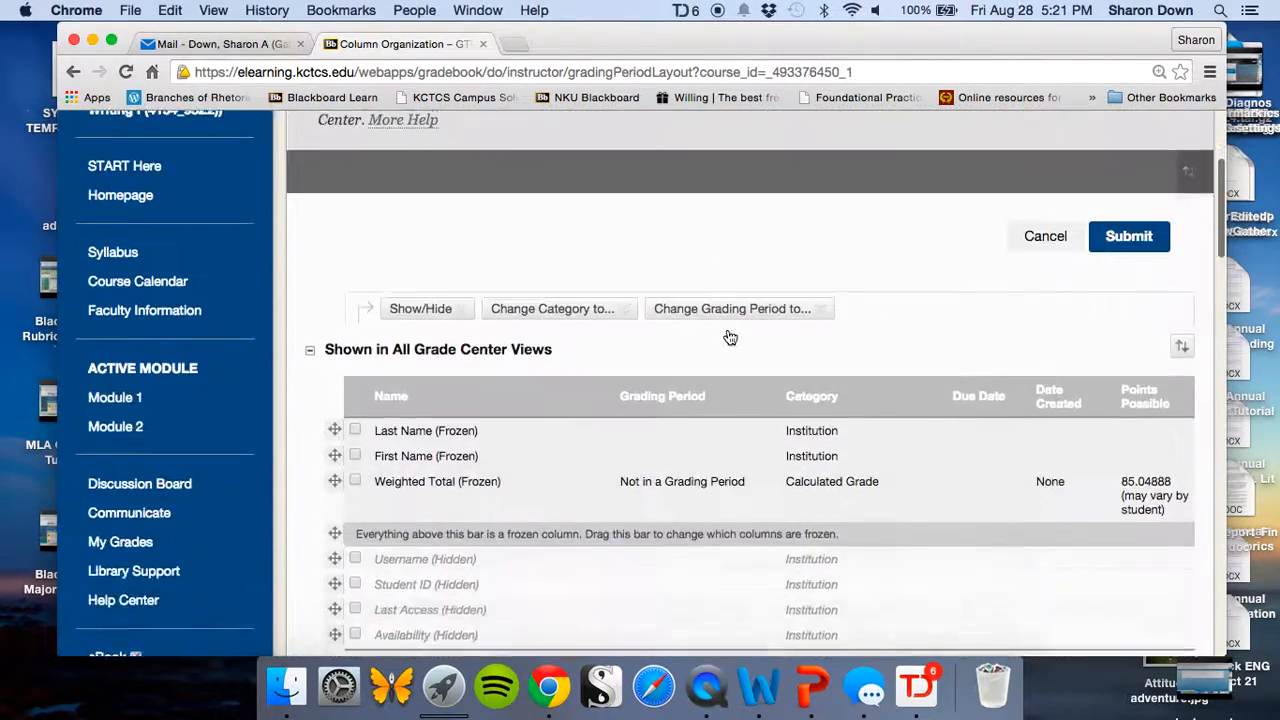
pyautogui.scroll(-8, 730, 338)
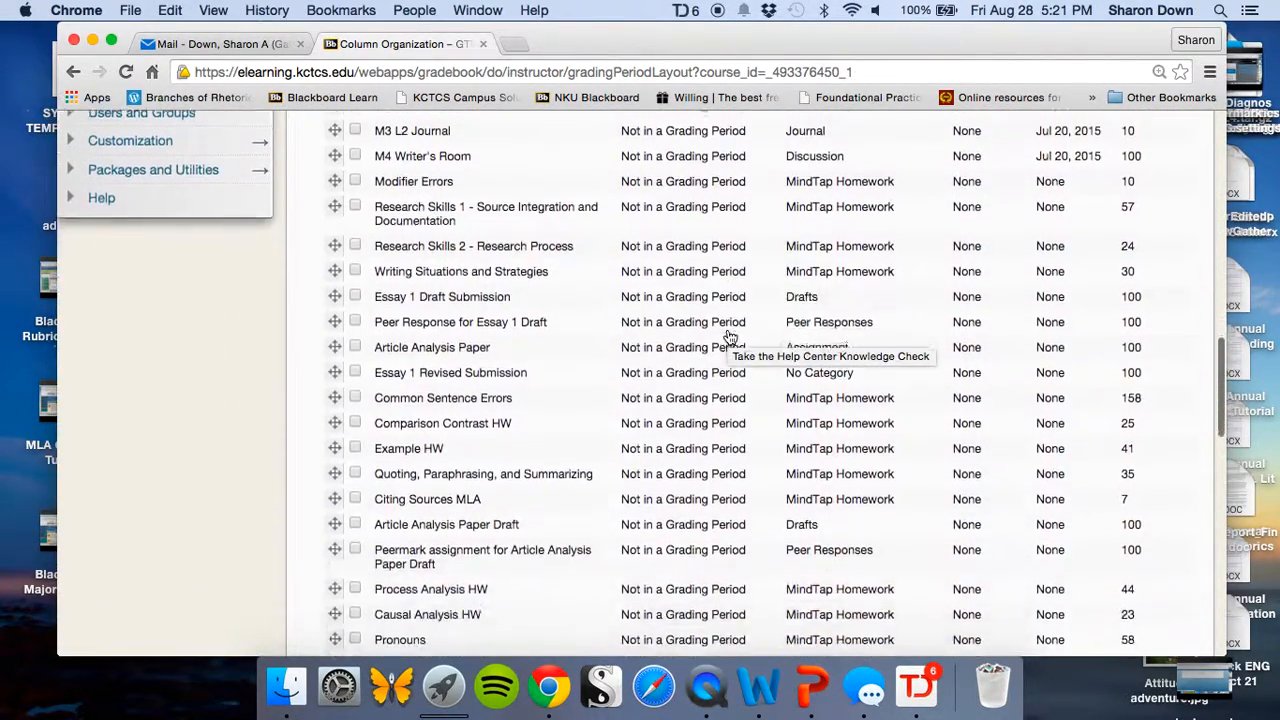
pyautogui.scroll(-10, 730, 338)
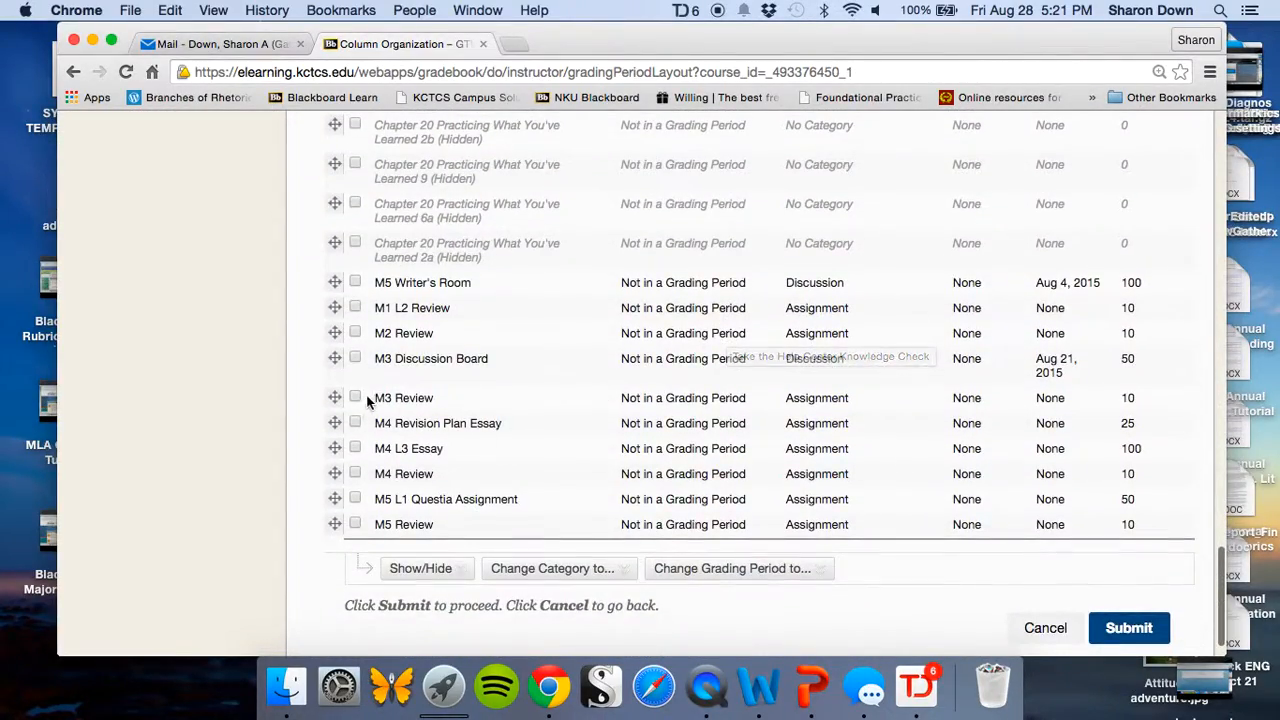
# - Change the category of the M1 L2 Review, M2 Review, M3 Review and M4 Review columns to Journal
pyautogui.click(355, 308)
pyautogui.click(355, 334)
pyautogui.click(357, 398)
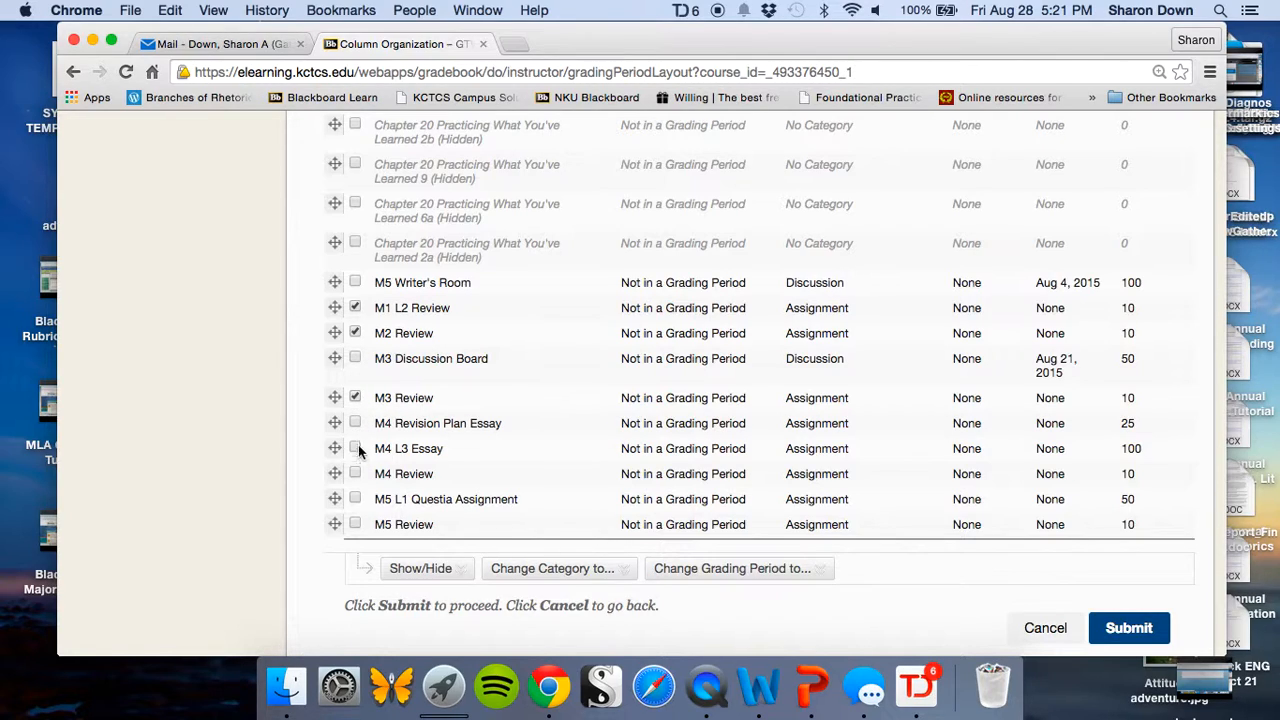
pyautogui.click(355, 474)
pyautogui.click(354, 525)
pyautogui.click(565, 568)
pyautogui.click(561, 551)
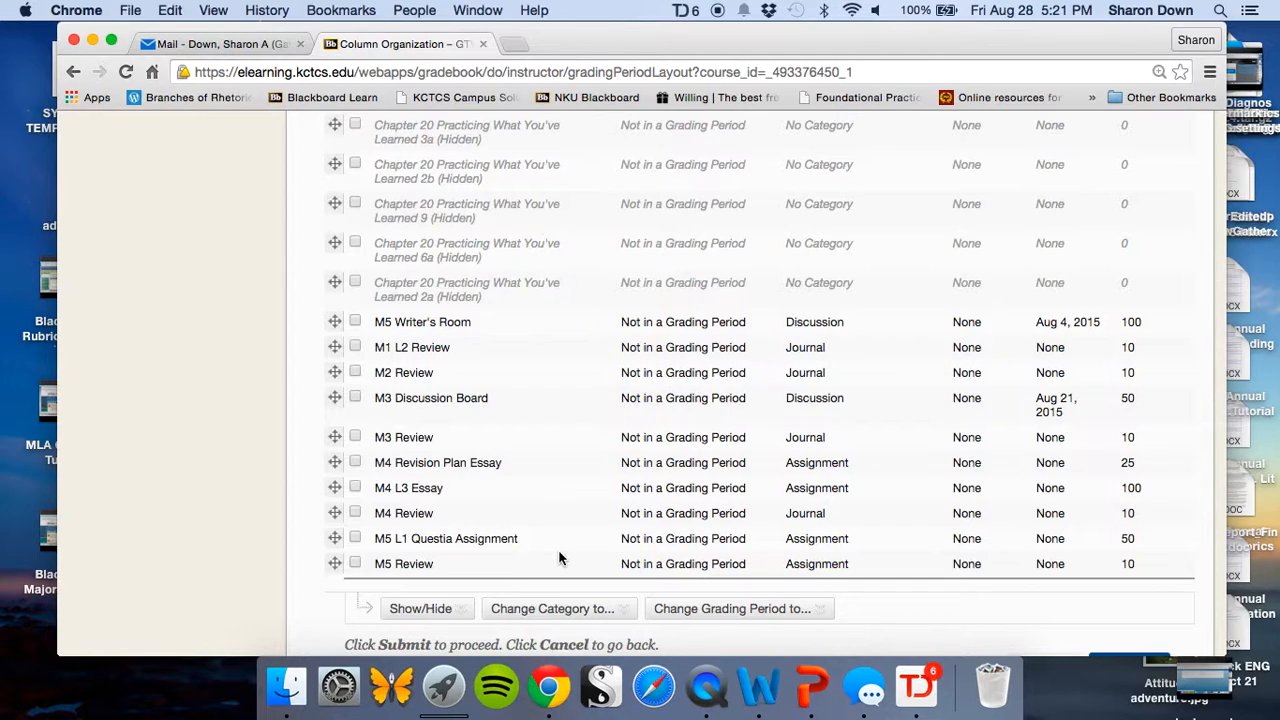
# - Examine the category assigned to each column not in a grading period, from the Writer's Room discussions to M5 Review
pyautogui.scroll(15, 559, 557)
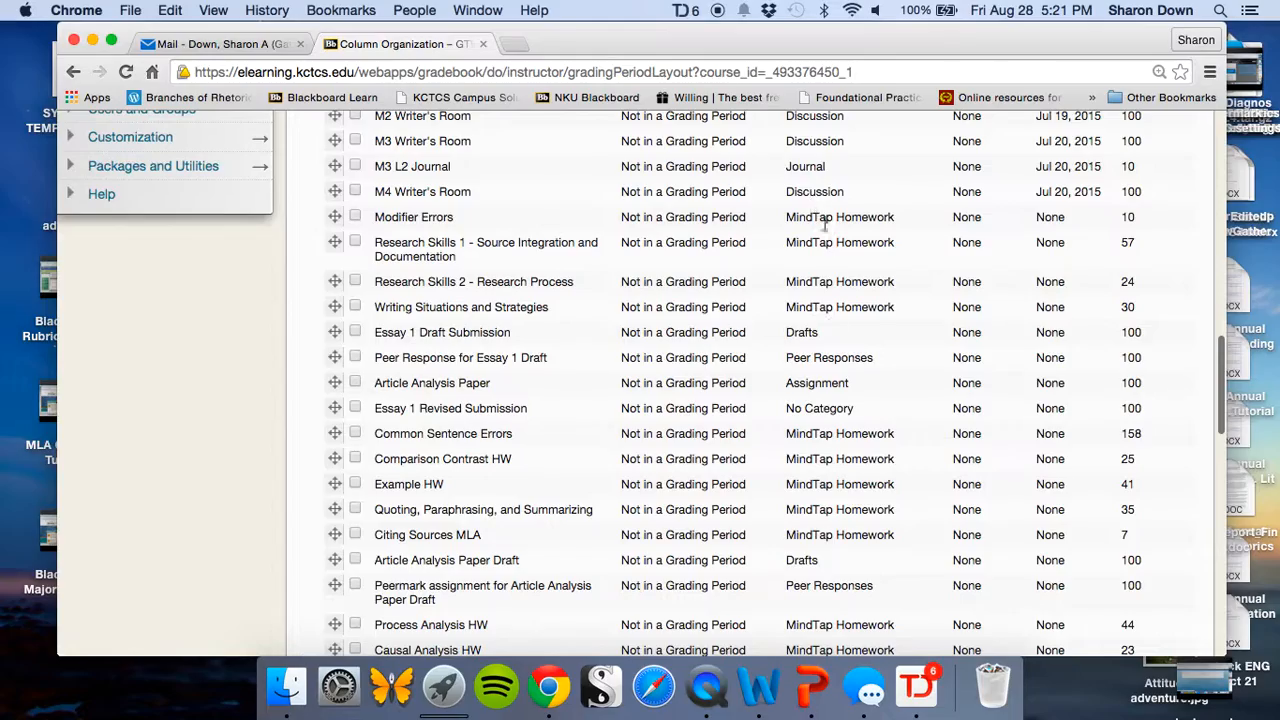
pyautogui.scroll(8, 826, 366)
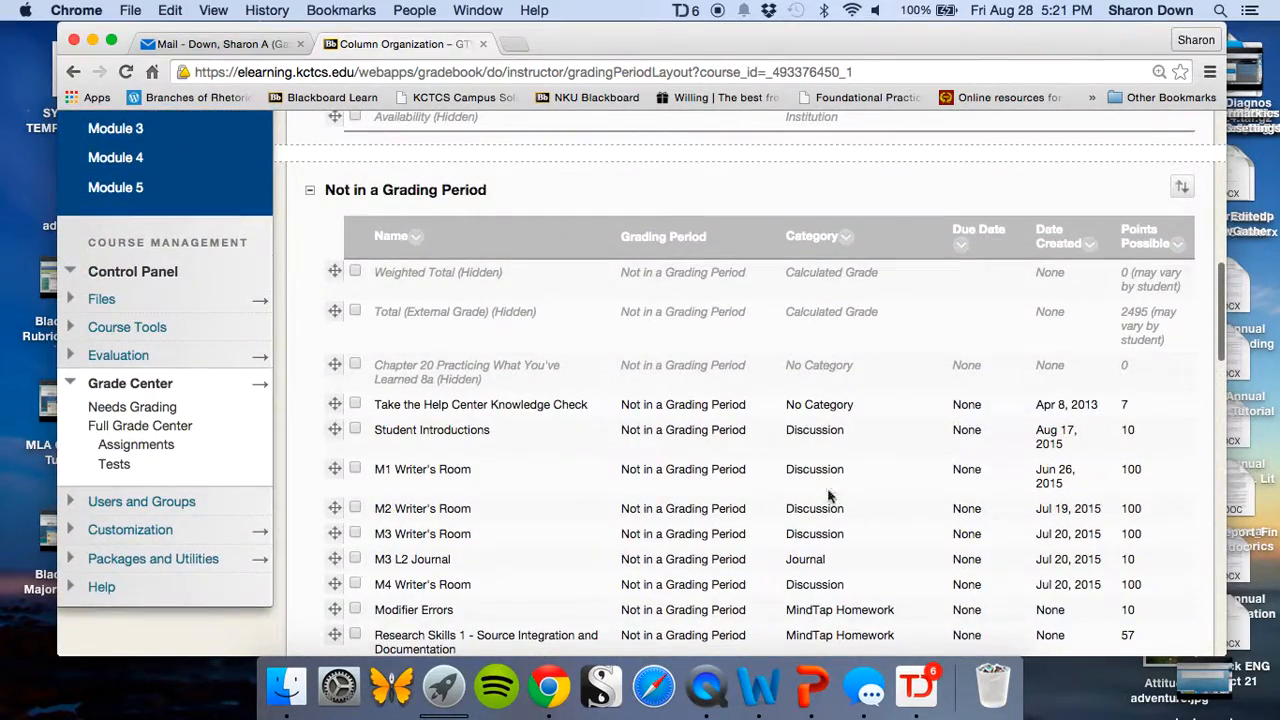
pyautogui.scroll(-8, 838, 570)
pyautogui.scroll(-2, 838, 570)
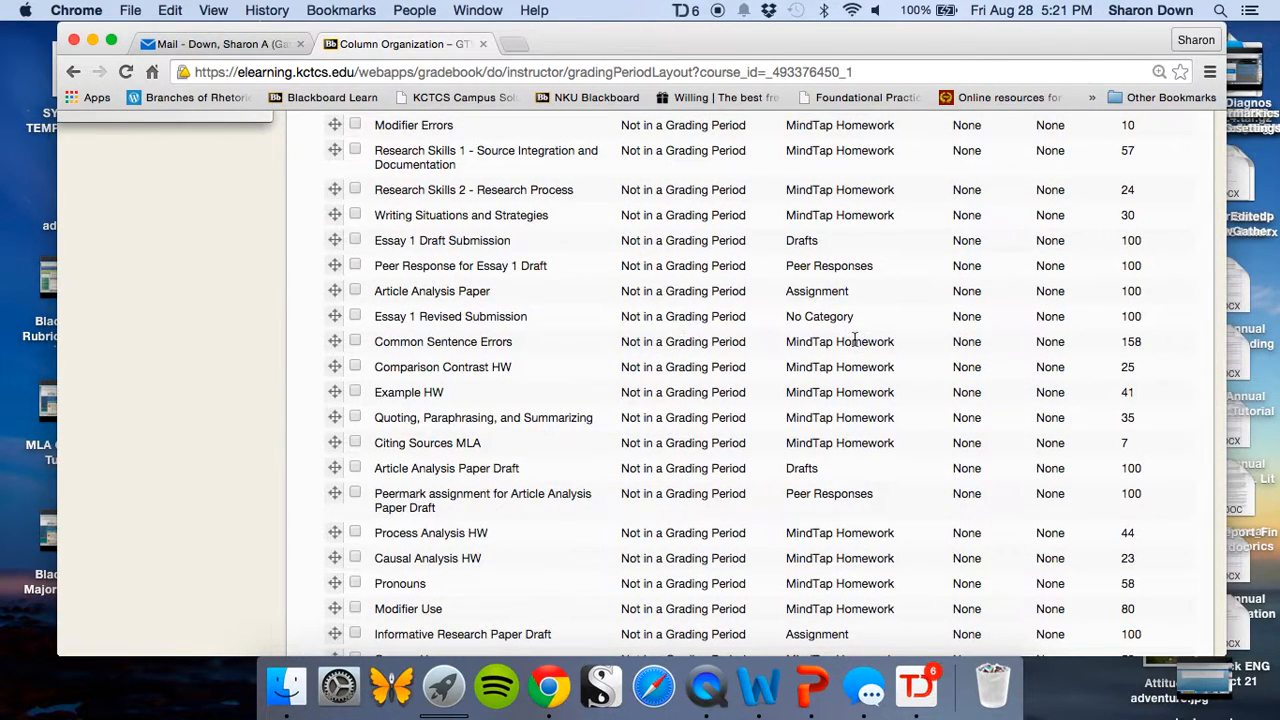
pyautogui.scroll(-2, 855, 340)
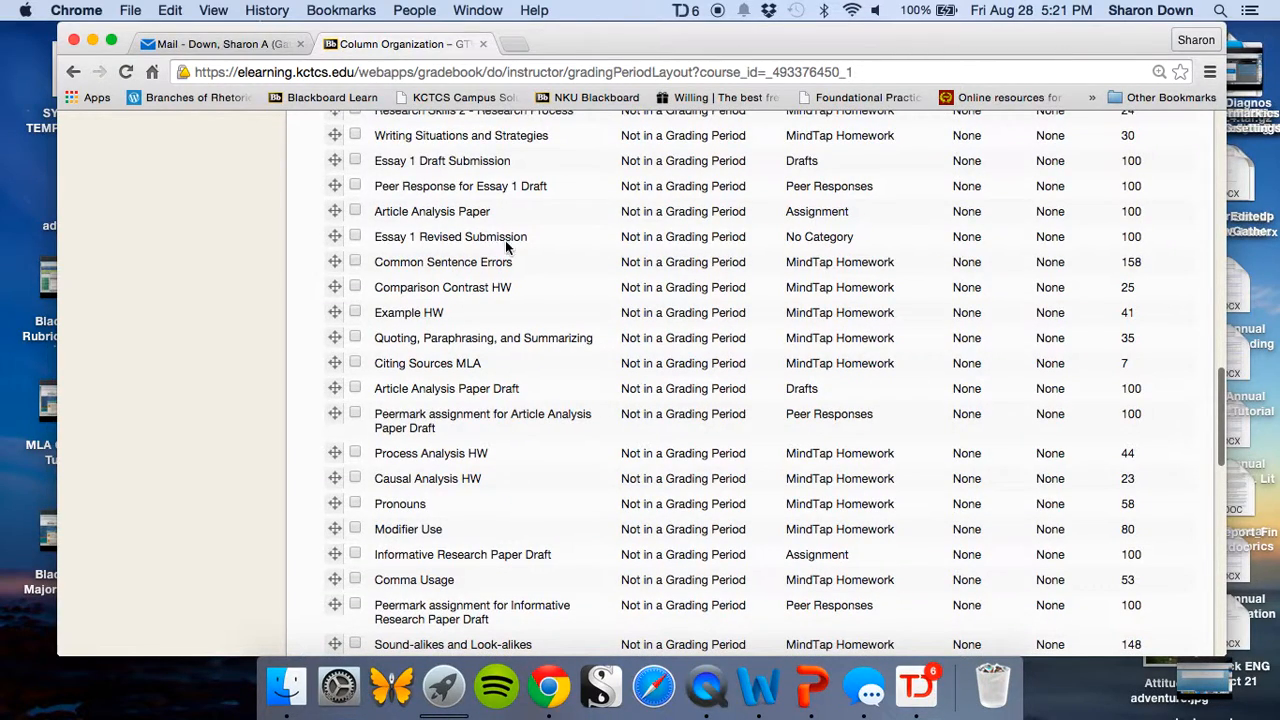
pyautogui.scroll(-5, 870, 313)
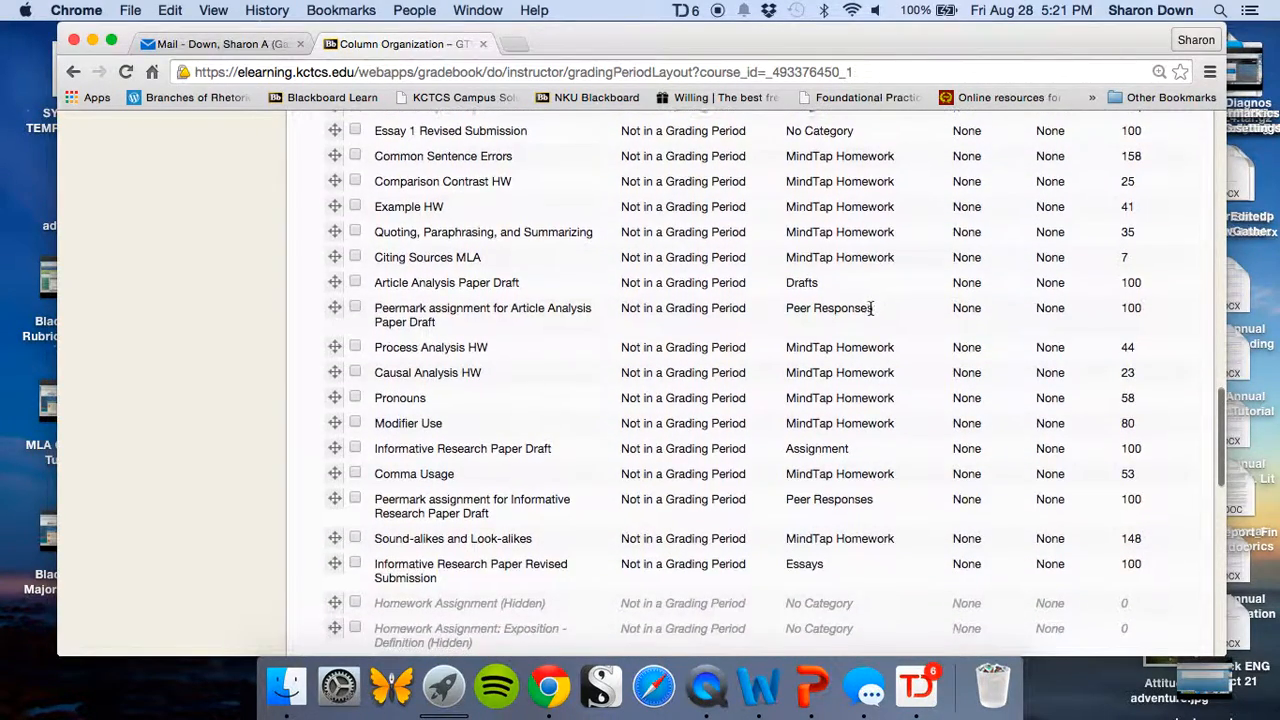
pyautogui.scroll(-3, 870, 313)
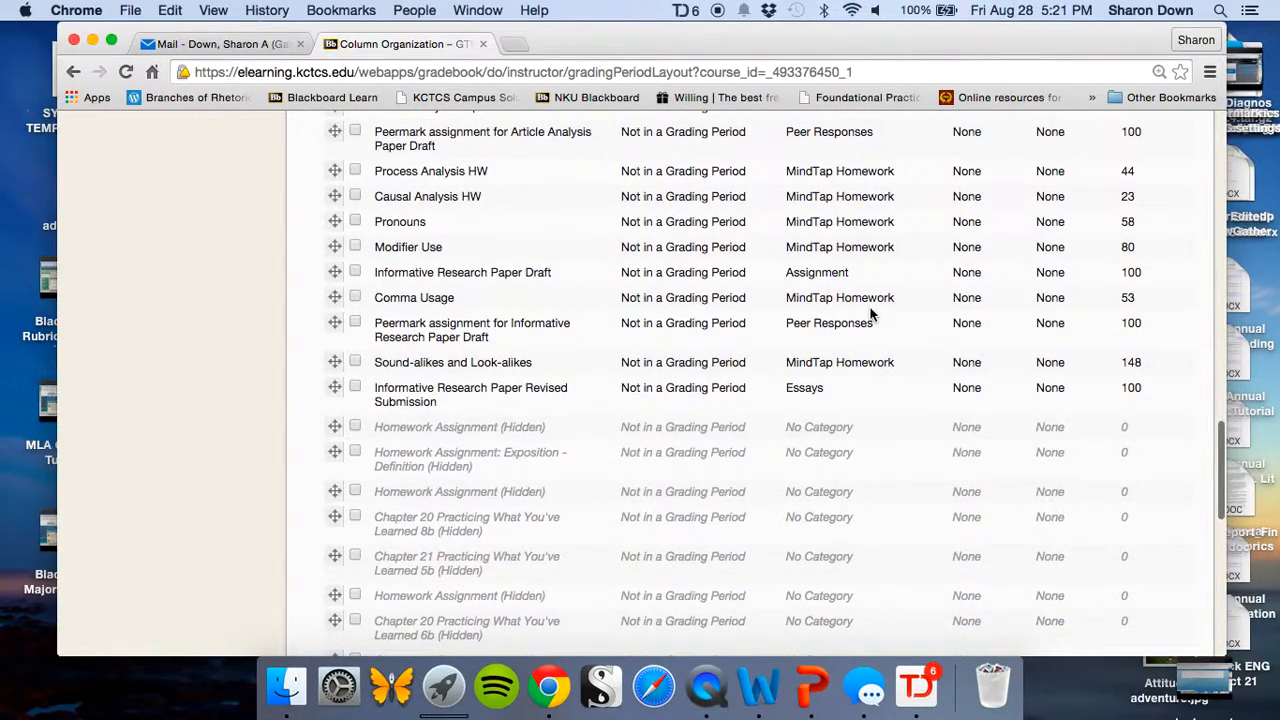
pyautogui.scroll(-10, 870, 313)
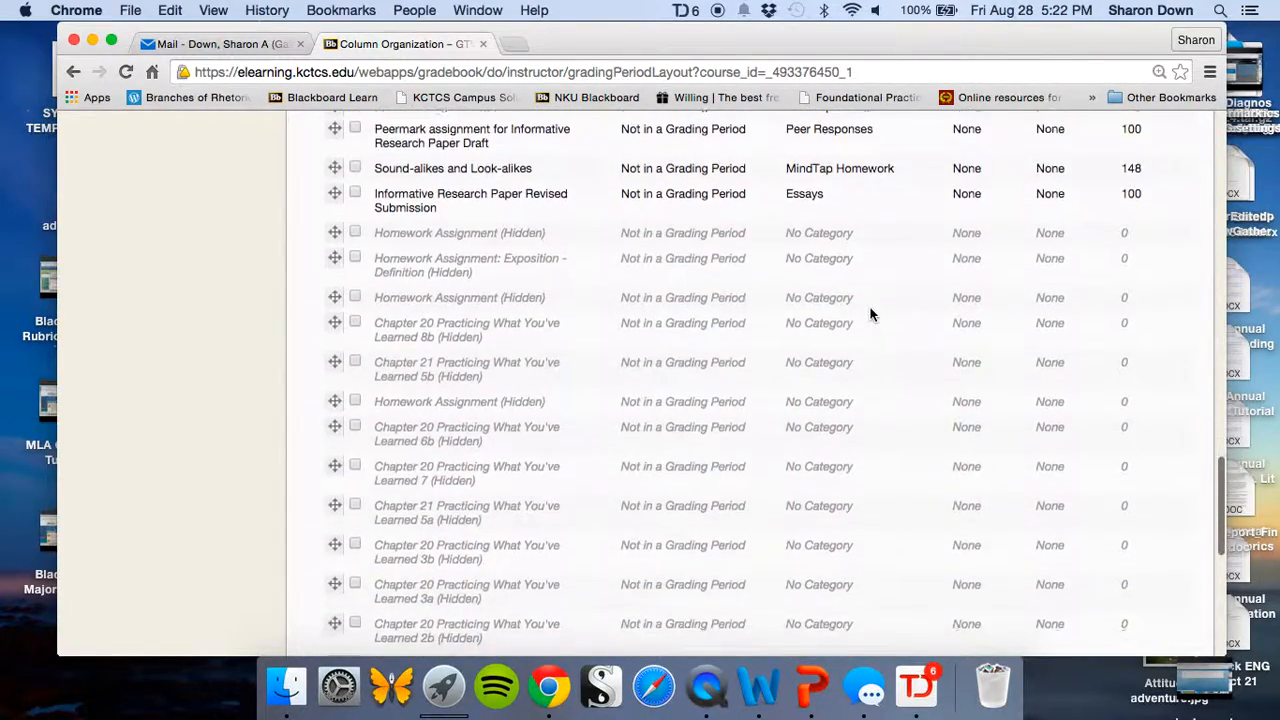
pyautogui.scroll(-8, 870, 313)
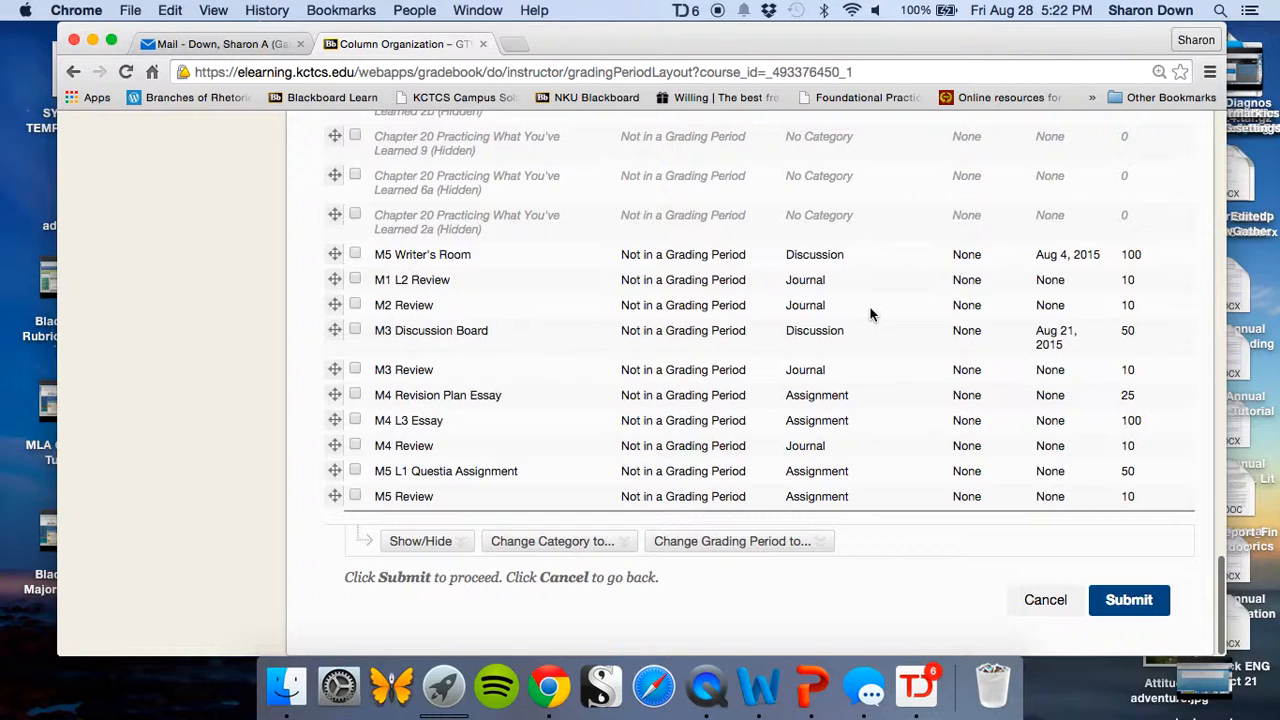